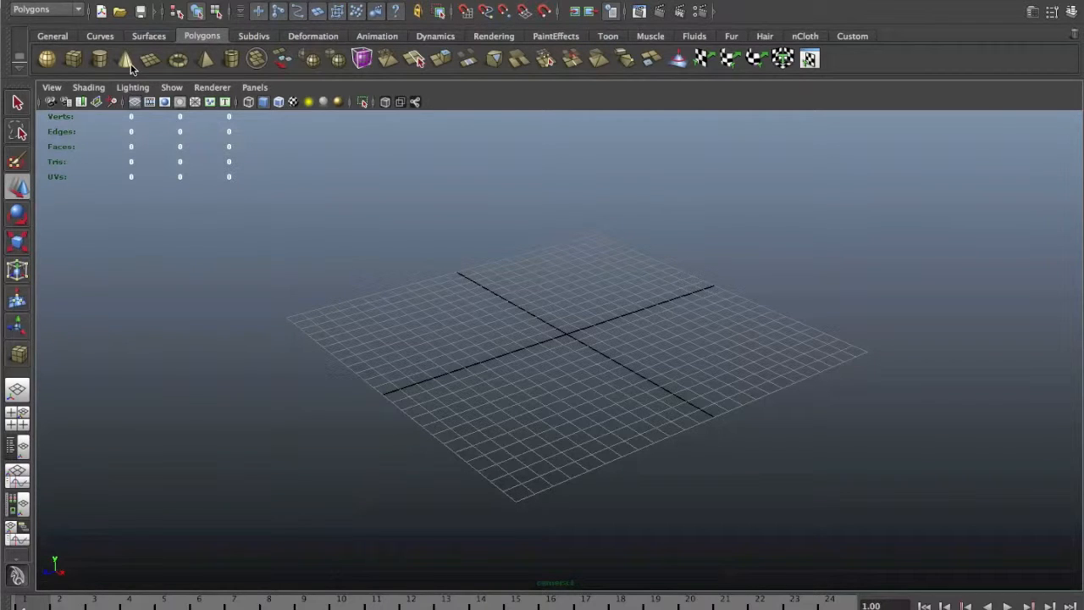
left_click(851, 35)
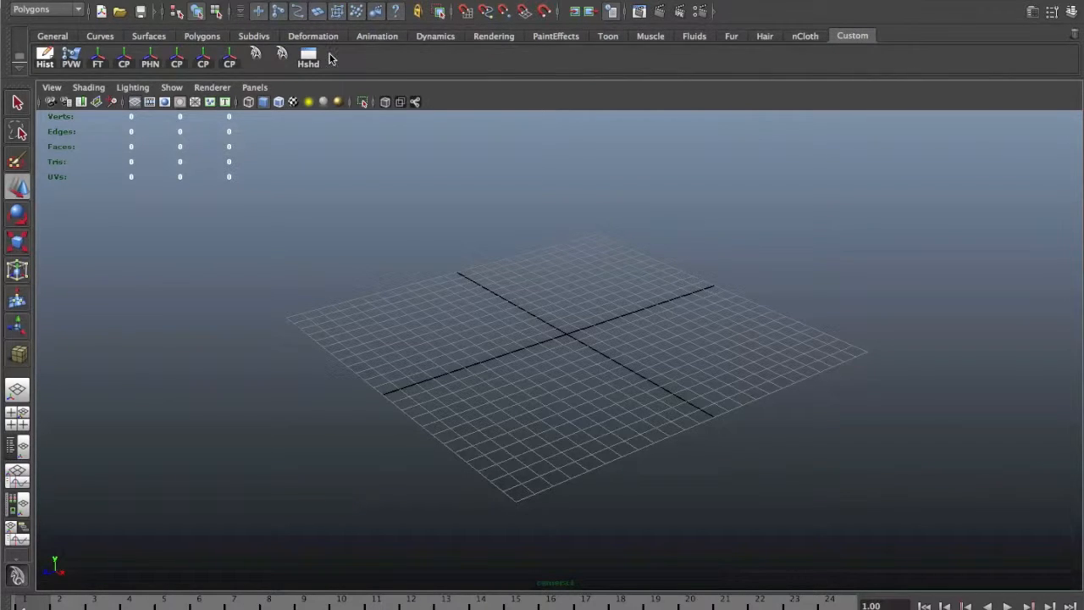
left_click(209, 0)
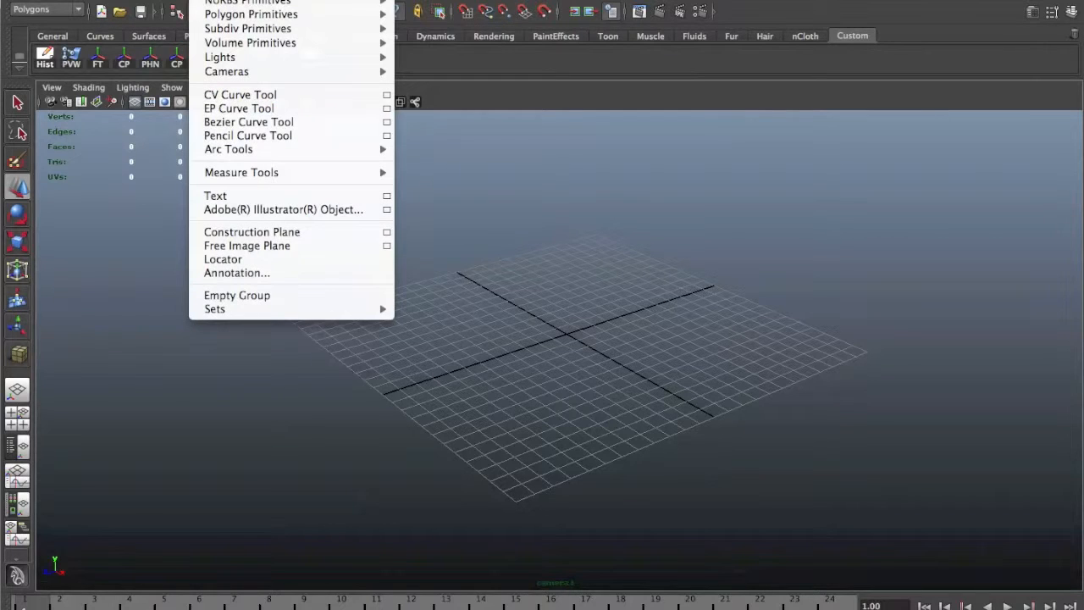
mouse_move(264, 14)
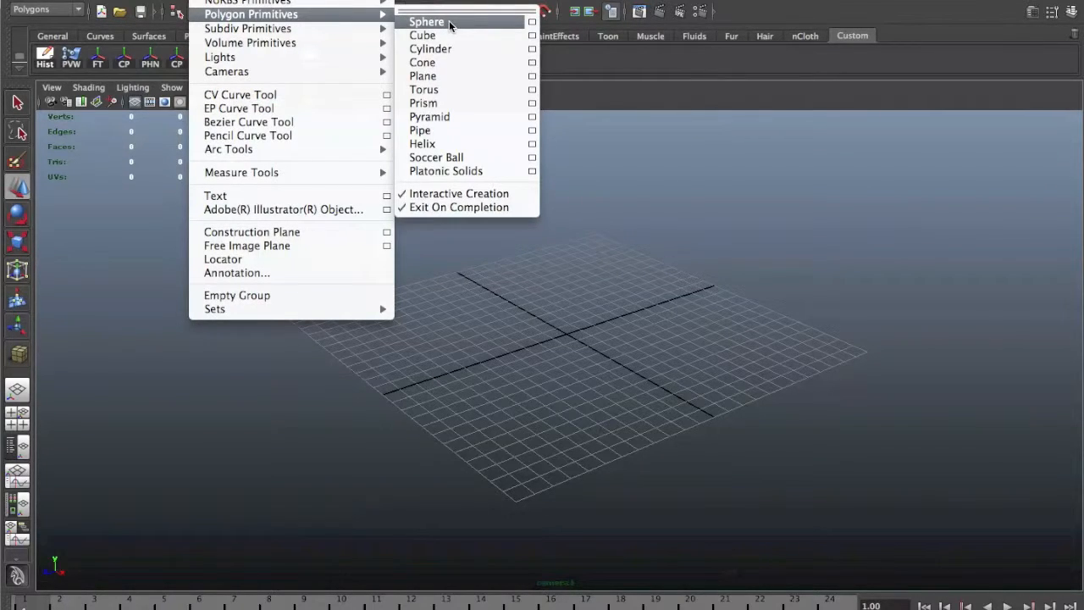
left_click(449, 22)
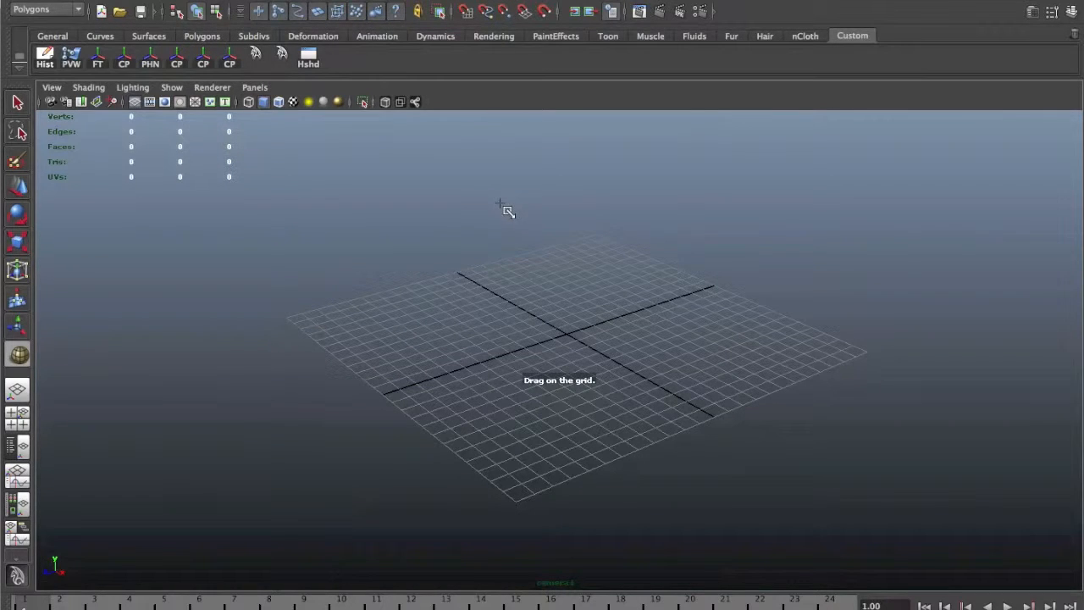
left_click_drag(555, 351, 530, 329)
key("Delete")
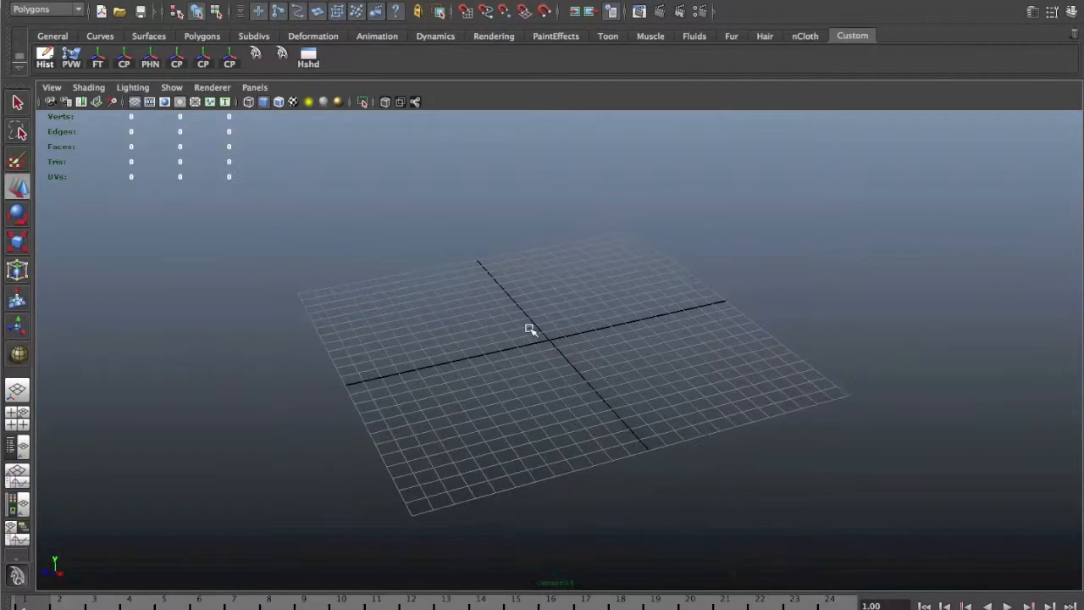
Create a long, narrow polygon cube with moderate height along the far side of the grid as a wall.
right_click_drag(559, 268, 571, 278, "alt")
left_click_drag(571, 278, 559, 285, "alt")
right_click_drag(561, 286, 687, 291, "alt")
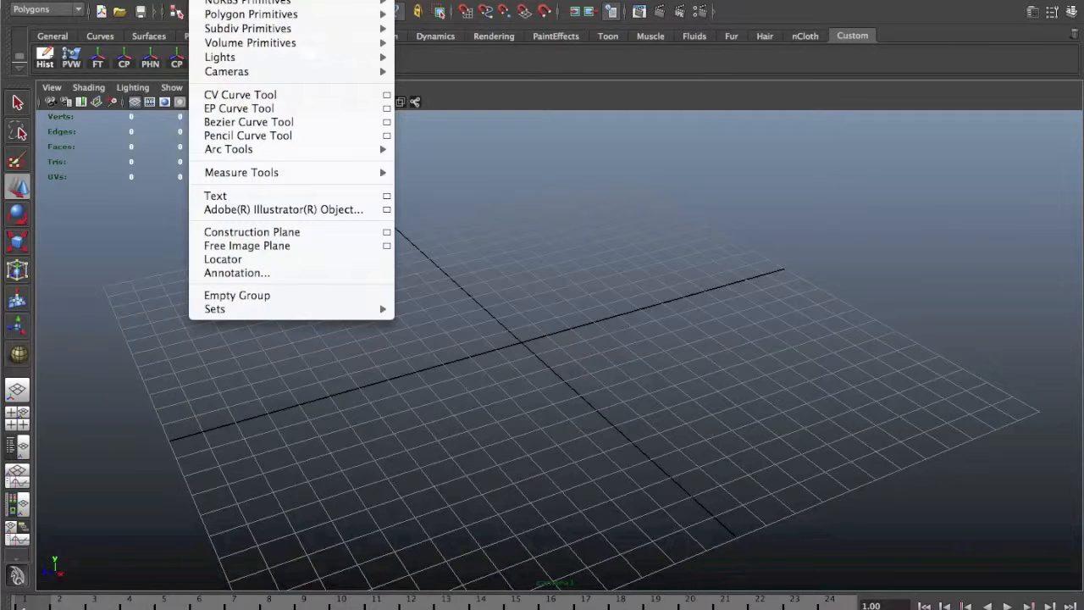
left_click(212, 37)
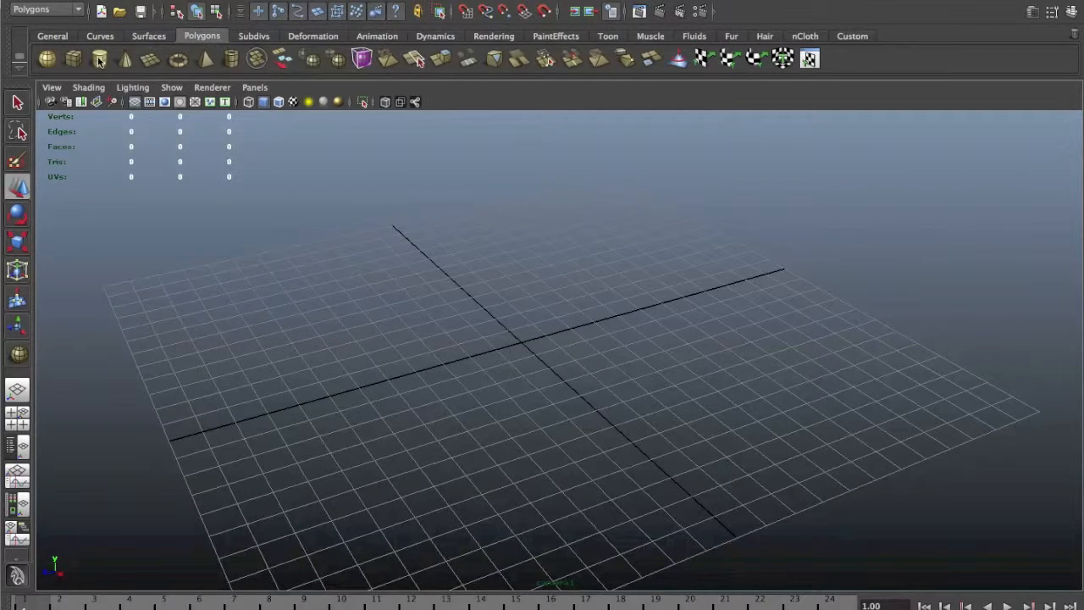
left_click_drag(619, 217, 923, 426)
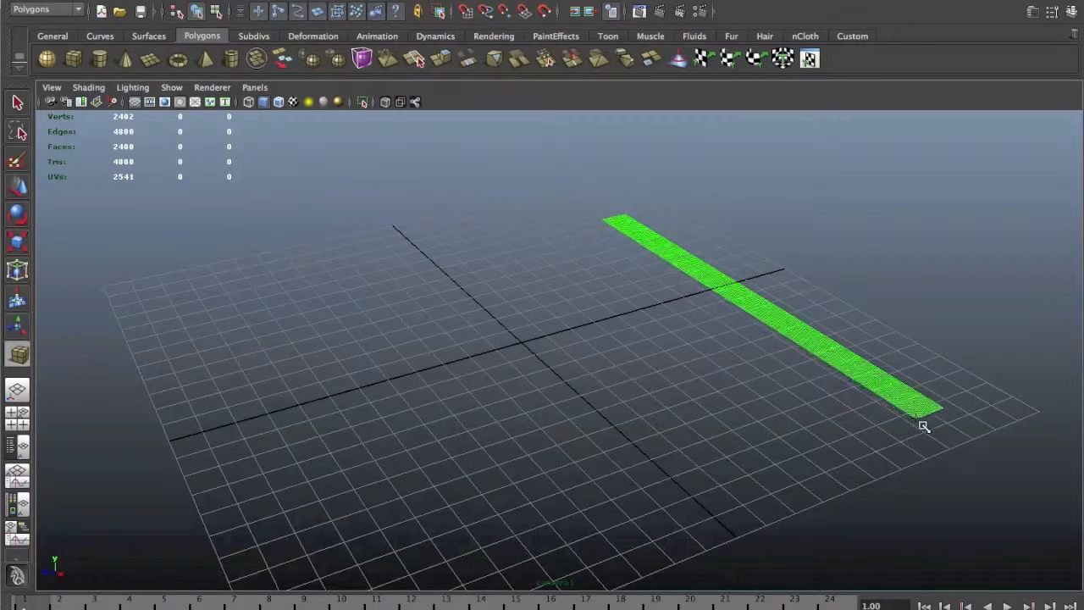
left_click_drag(903, 380, 903, 268)
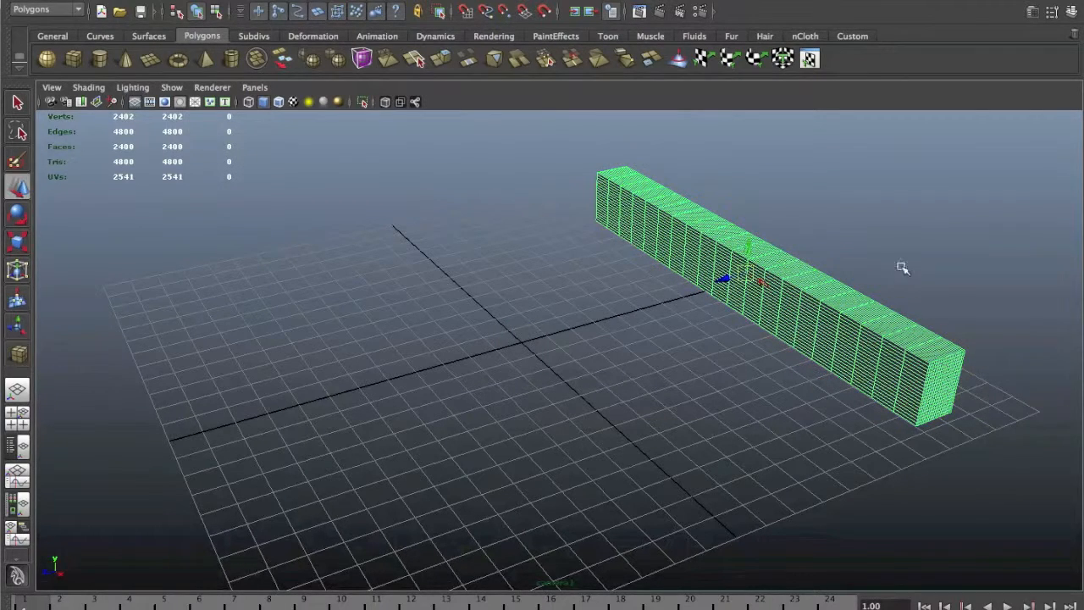
Create a polygon plane covering most of the grid as the ground in front of and under the wall.
left_click(149, 60)
scroll(299, 234, "down", 3)
left_click_drag(302, 238, 703, 467, "alt")
left_click_drag(612, 450, 526, 350, "alt")
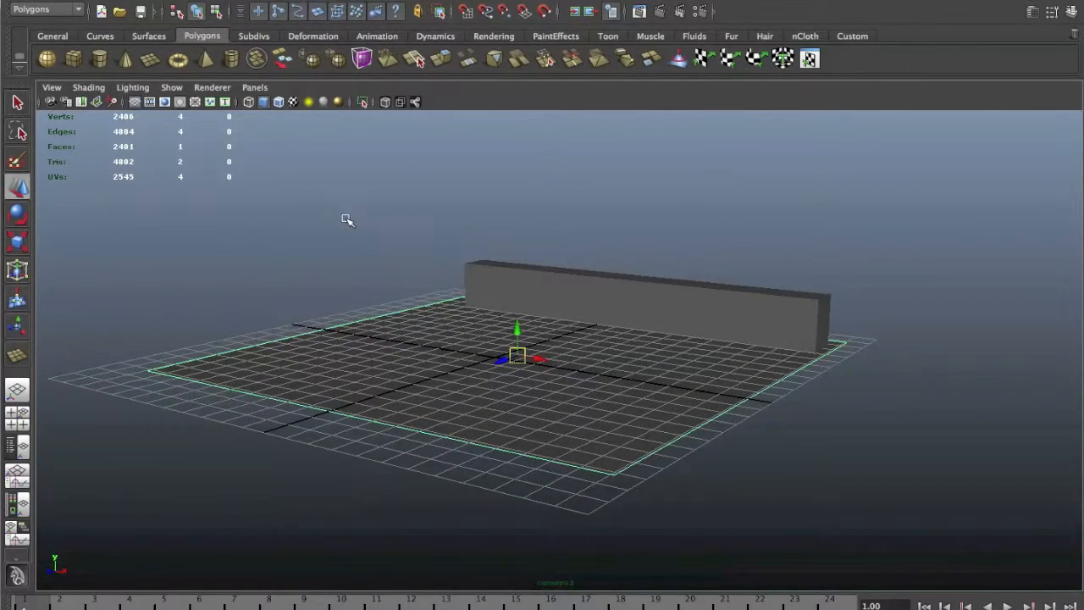
Create a thin, flat rectangular polygon box in front of the wall, parallel to it, as a bench seat.
left_click_drag(523, 236, 496, 290, "alt")
right_click_drag(496, 290, 799, 340, "alt")
left_click_drag(799, 340, 614, 266, "alt")
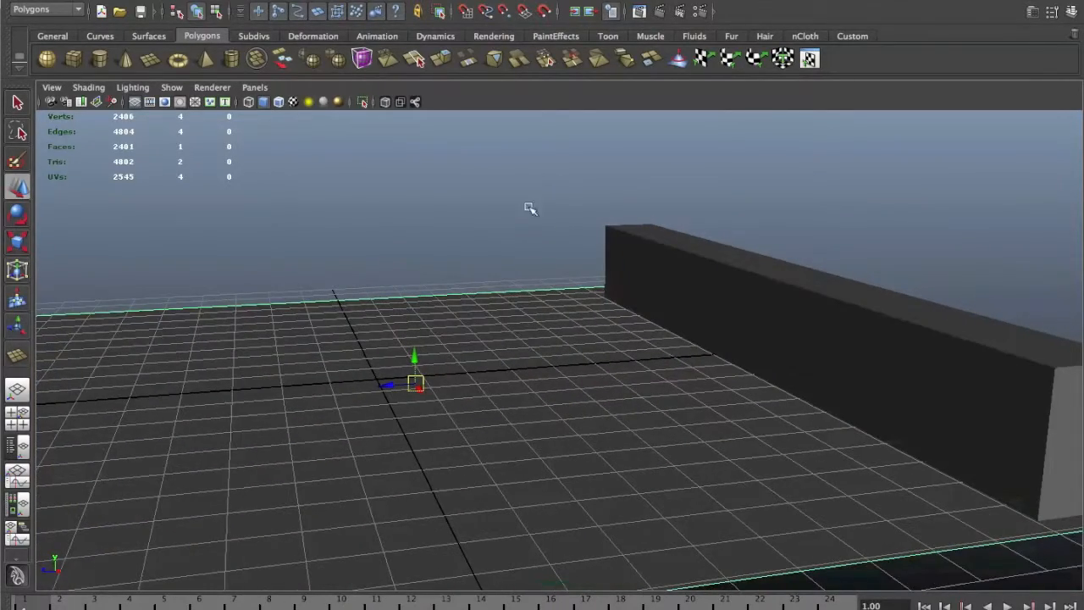
left_click(72, 59)
left_click_drag(469, 242, 468, 428, "alt")
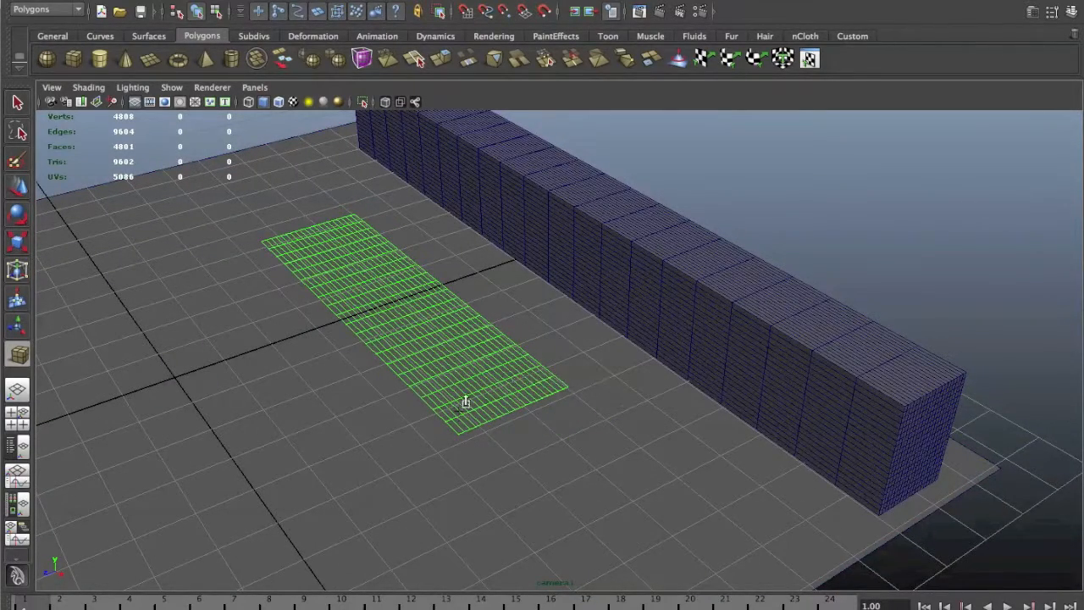
mouse_move(465, 386)
left_mouse_down()
mouse_move(456, 394)
mouse_move(556, 323)
mouse_move(458, 366)
left_mouse_up()
left_click_drag(355, 394, 340, 297)
key("r")
key("w")
Duplicate the bench seat, rotate the copy upright with a slight backward tilt, and place it at the seat's rear edge as the backrest.
key("ctrl+d")
key("e")
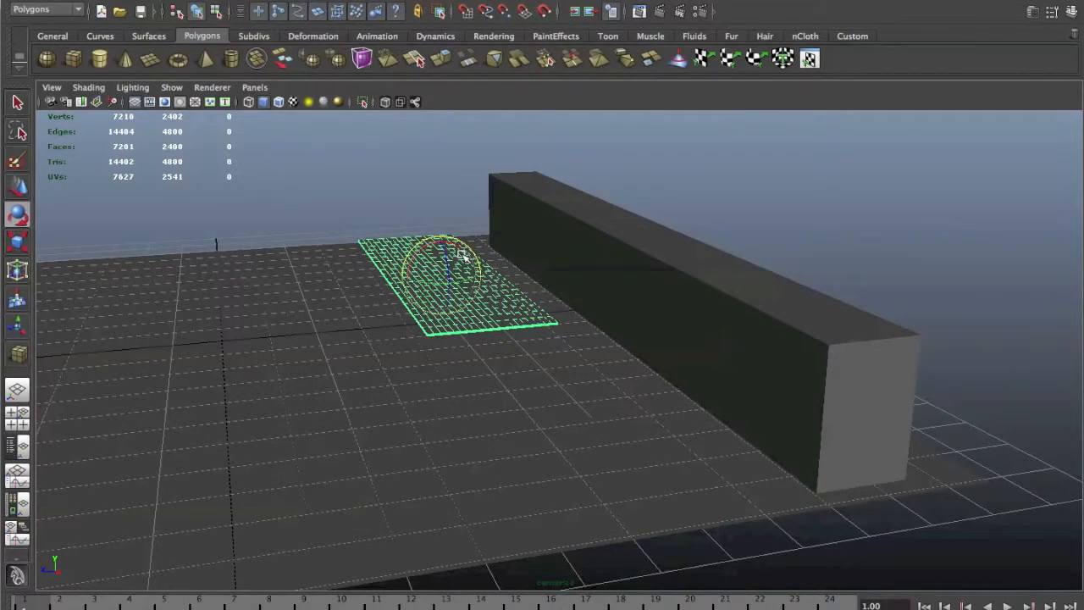
left_click_drag(431, 248, 610, 289)
key("w")
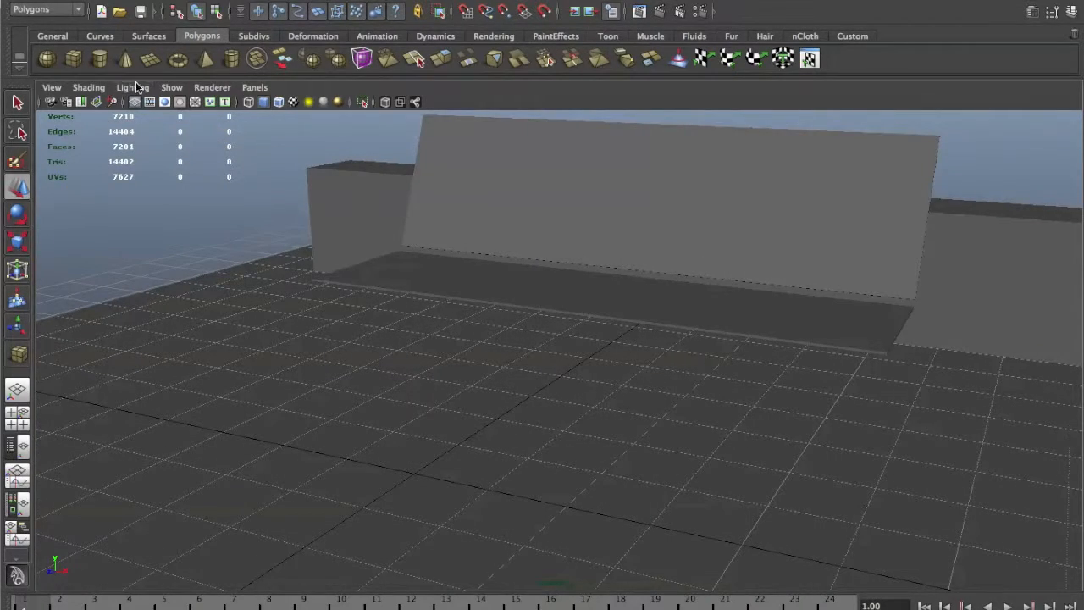
Create a small polygon box as a bench leg and position it under one end of the seat.
left_click(103, 65)
mouse_move(366, 318)
left_mouse_down()
mouse_move(409, 368)
mouse_move(353, 361)
mouse_move(345, 316)
mouse_move(363, 302)
mouse_move(365, 245)
mouse_move(368, 260)
mouse_move(470, 311)
mouse_move(429, 327)
left_mouse_up()
key("5")
mouse_move(327, 385)
left_mouse_down("ctrl")
mouse_move(341, 371)
mouse_move(410, 360)
mouse_move(508, 373)
mouse_move(522, 385)
mouse_move(336, 382)
left_mouse_up("ctrl")
Duplicate the bench leg and move the copies to the remaining seat corners for four legs in total.
key("ctrl+d")
left_click_drag(407, 345, 796, 376)
key("ctrl+d")
left_click_drag(848, 339, 634, 312)
left_click(738, 257)
scroll(627, 326, "up", 3)
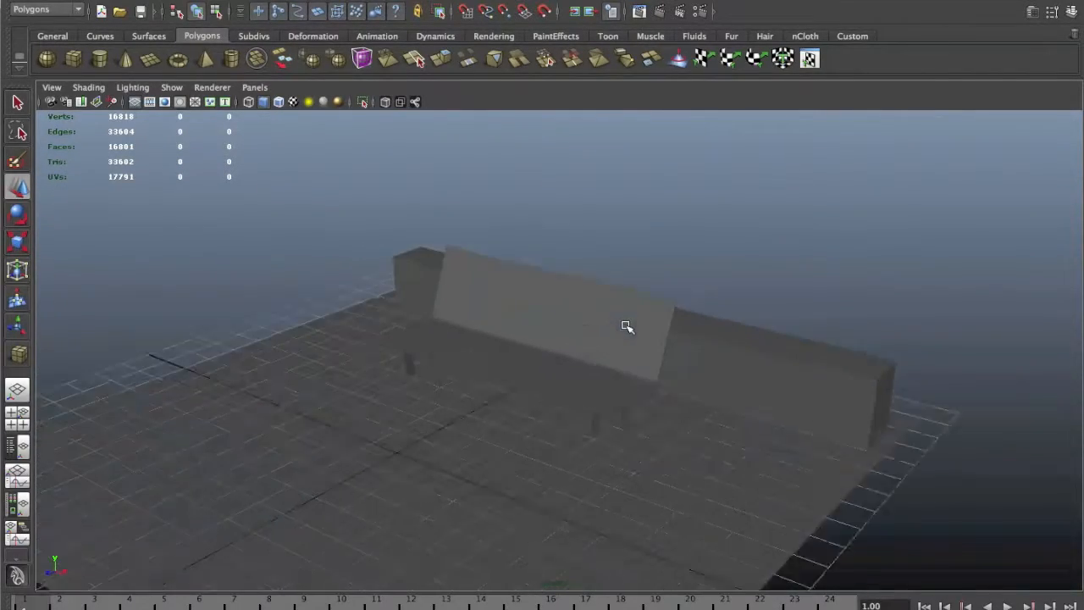
Select all the bench parts and raise them so the legs stand on the ground plane.
left_click_drag(613, 238, 632, 319, "alt")
left_click(652, 322)
left_click(606, 366)
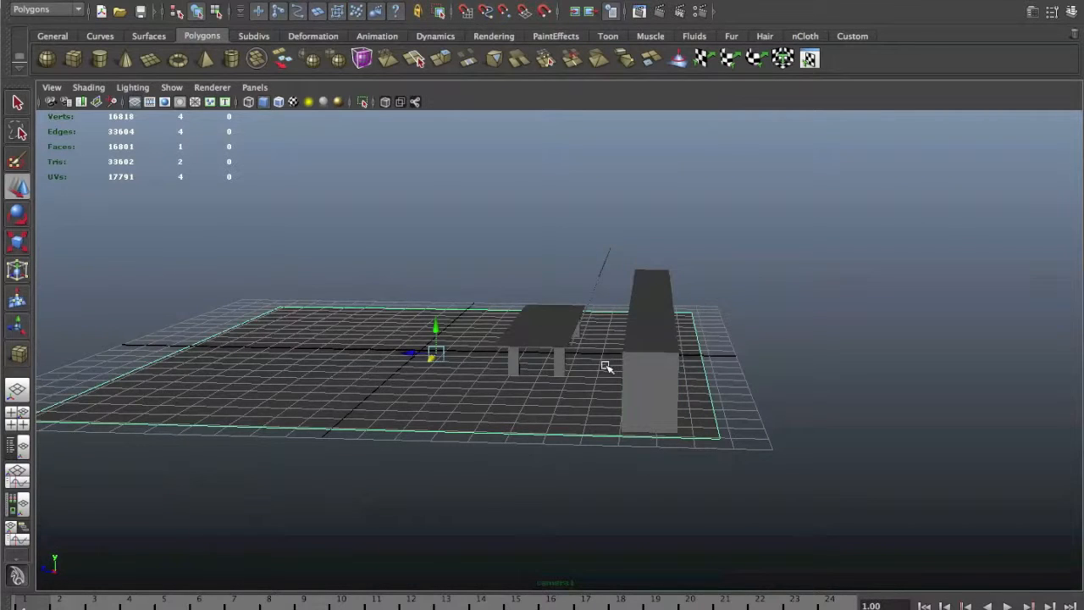
left_click_drag(593, 386, 543, 281, "alt")
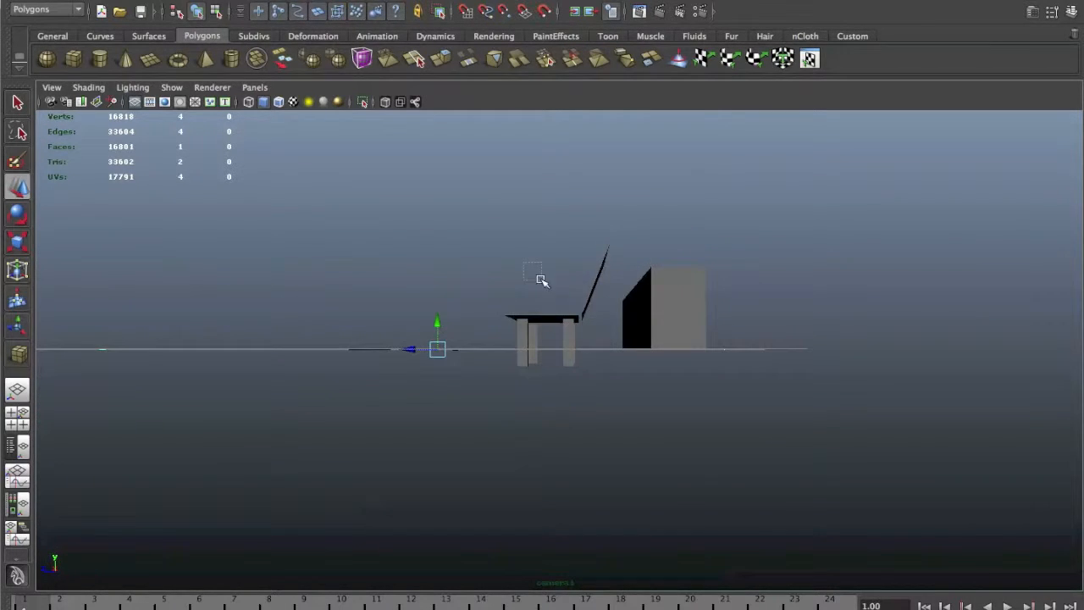
left_click_drag(458, 339, 809, 257, "alt")
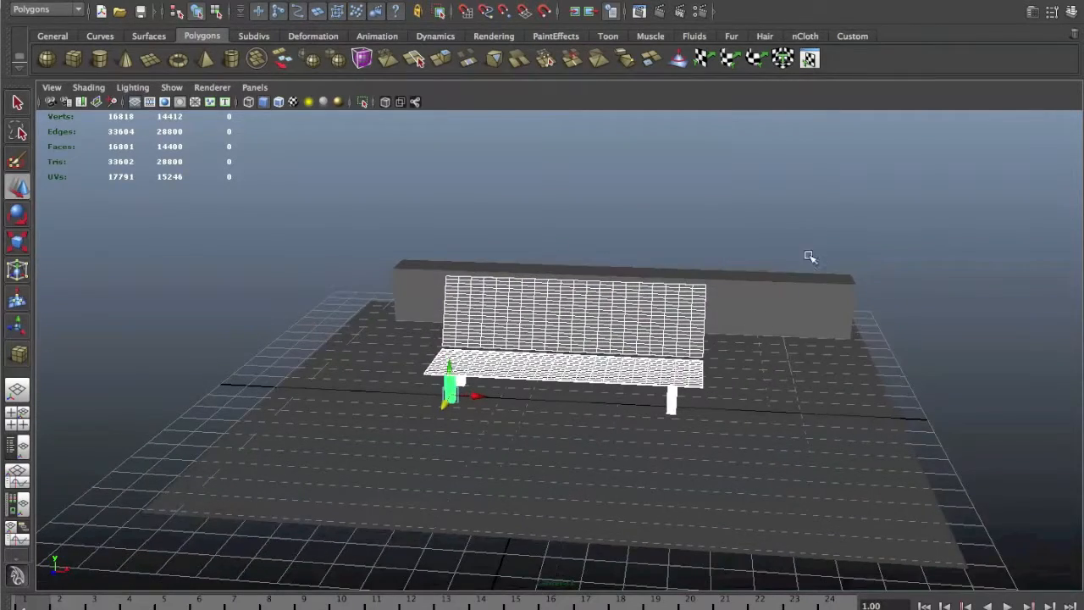
left_click(809, 257)
Select all the bench parts together with the wall, leaving the ground plane out of the selection.
middle_click_drag(737, 276, 730, 232, "alt")
left_click_drag(696, 427, 586, 438, "alt")
left_click(586, 438)
scroll(578, 374, "down", 5)
left_click_drag(577, 374, 716, 360, "alt")
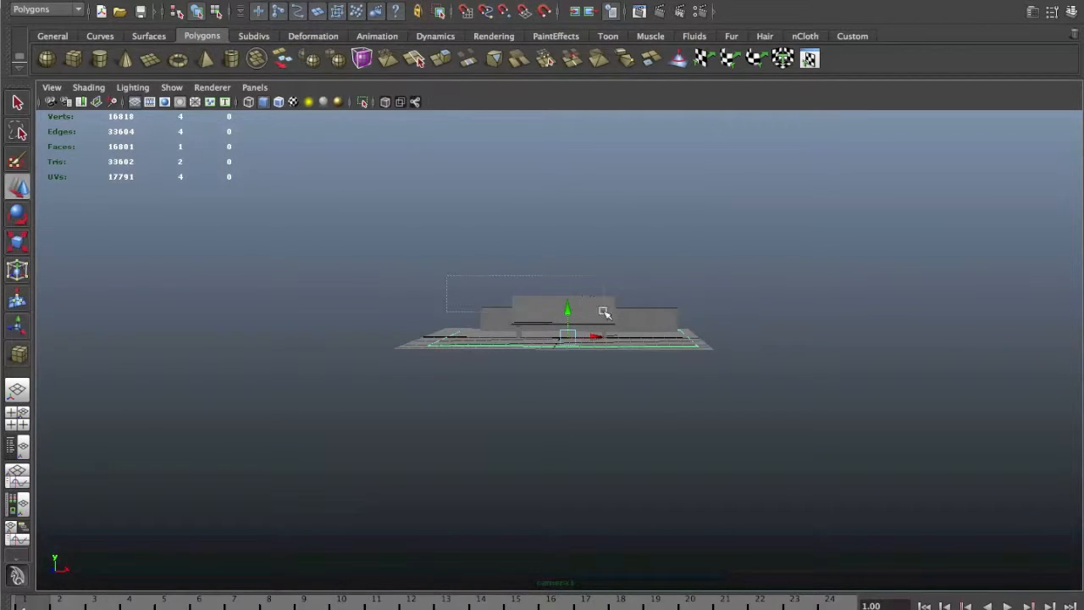
left_click_drag(665, 332, 667, 334)
left_click_drag(667, 334, 629, 394, "alt")
left_click(649, 357, "shift")
left_click_drag(648, 355, 576, 365, "alt")
key("r")
left_click_drag(498, 341, 526, 347)
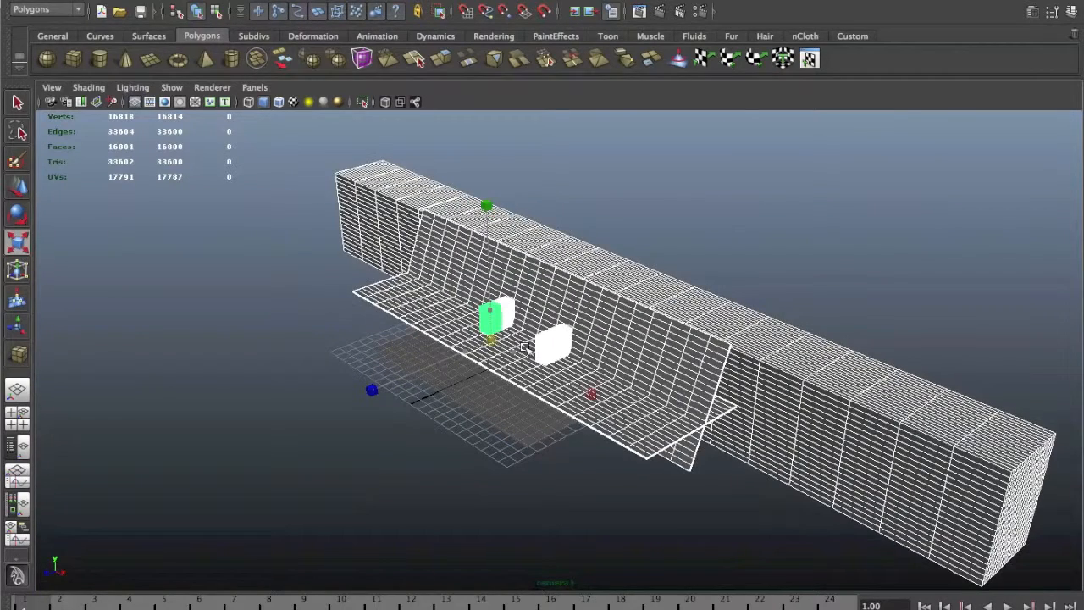
key("ctrl+z")
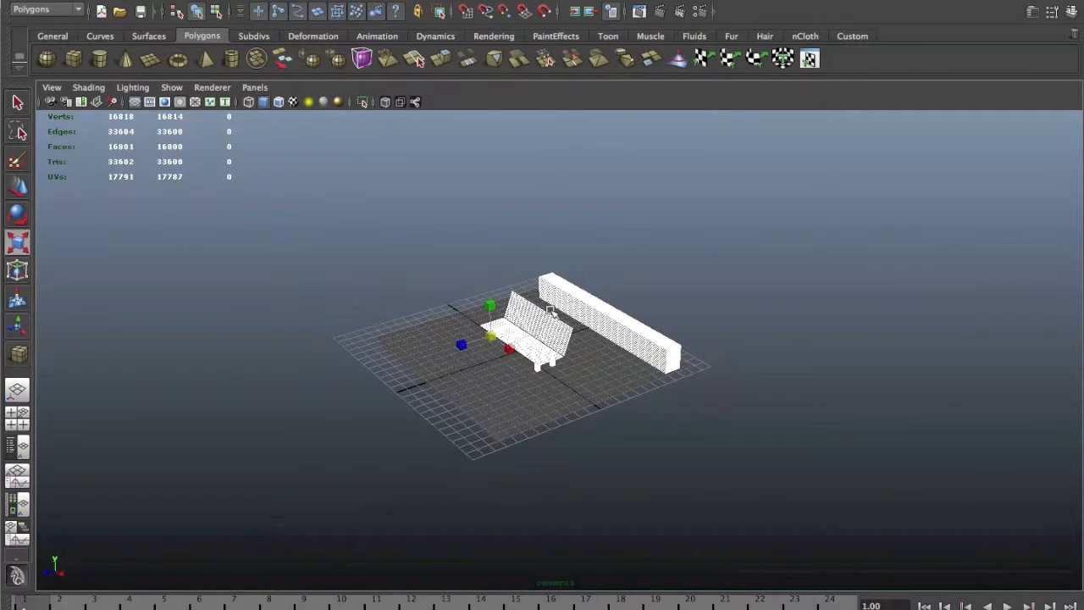
Group the selected bench and wall, then scale the group down uniformly and shift it toward the ground plane's back edge.
key("ctrl+g")
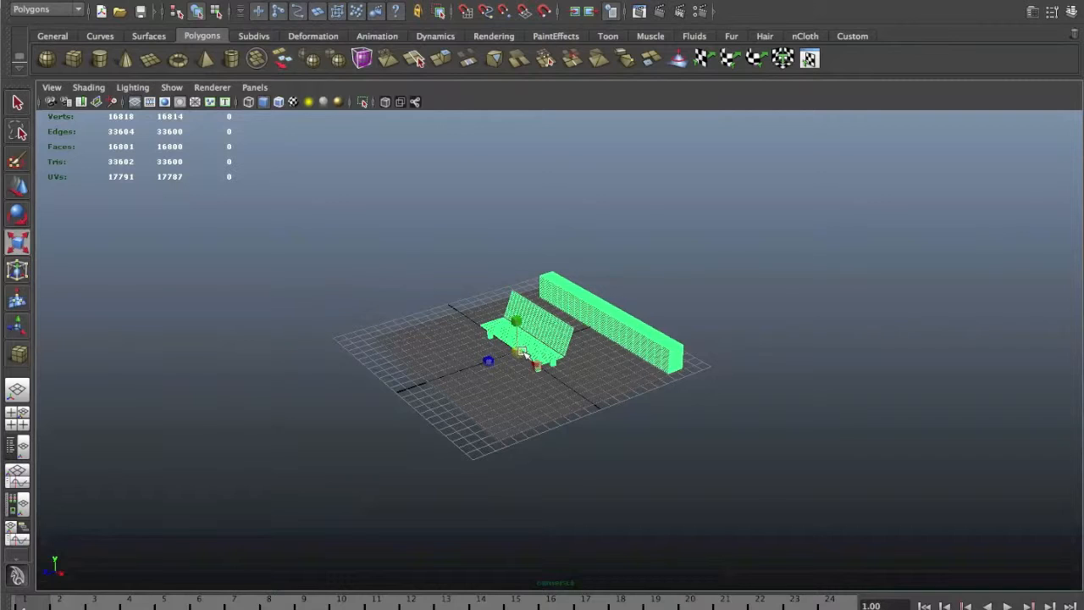
left_click_drag(525, 355, 497, 349)
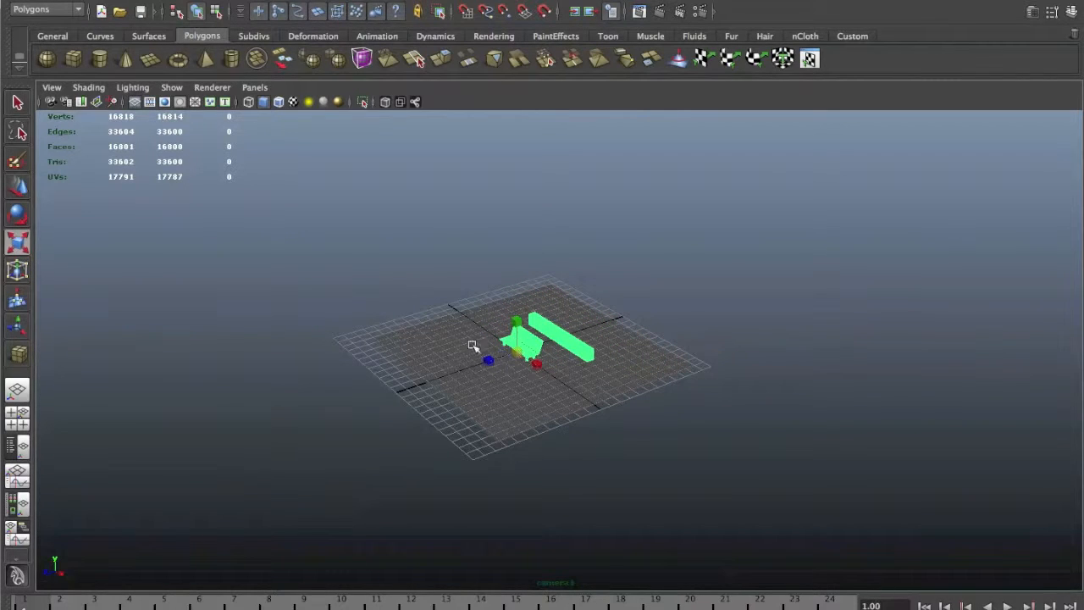
key("w")
key("r")
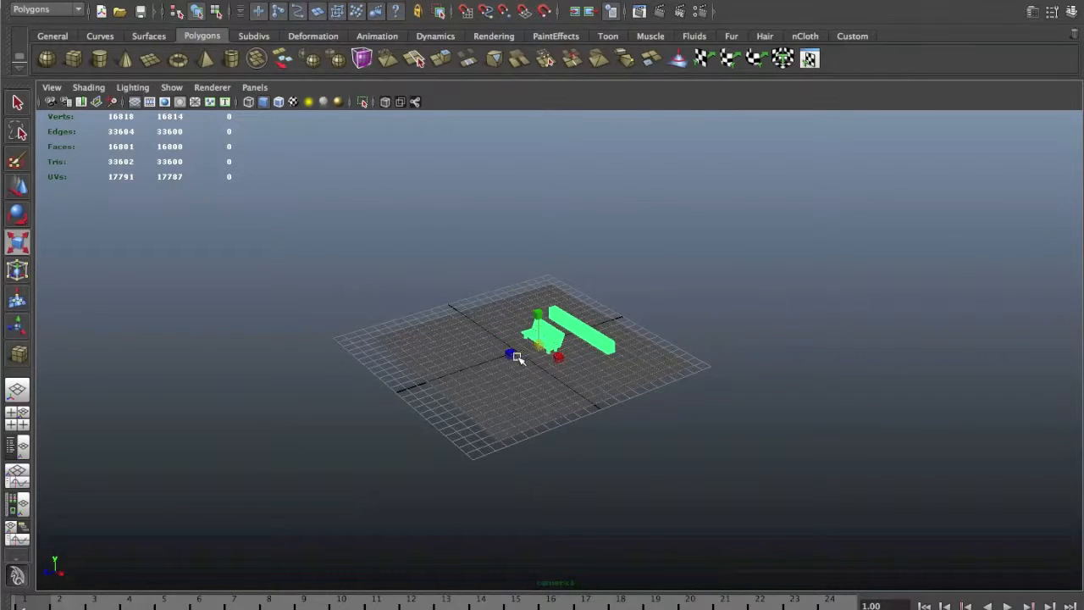
Move the wall away from the bench to the ground plane's back edge and lengthen it across the plane.
left_click_drag(509, 358, 562, 353, "alt")
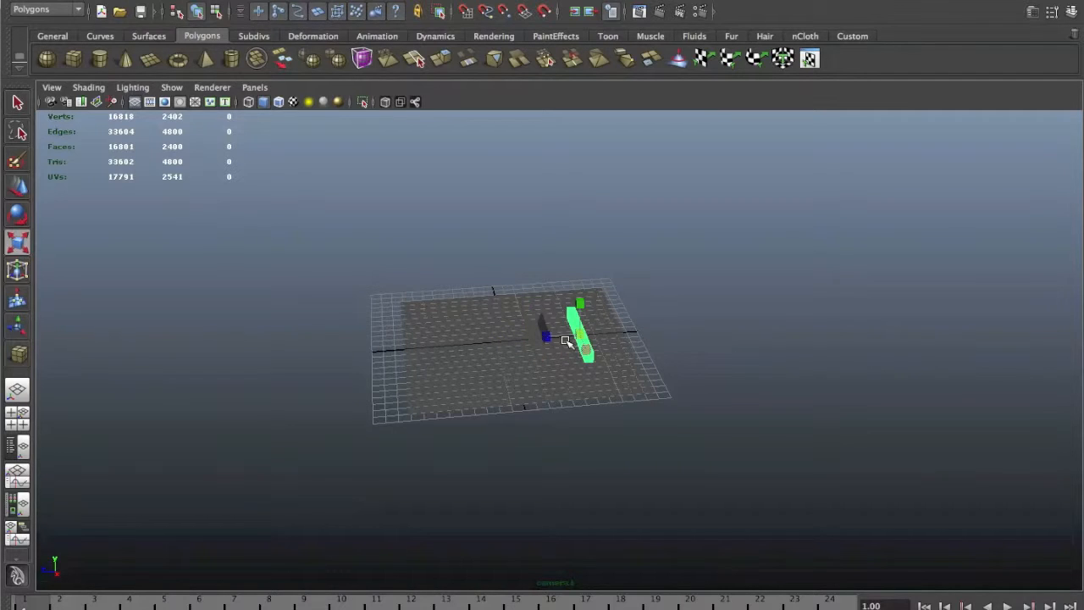
key("w")
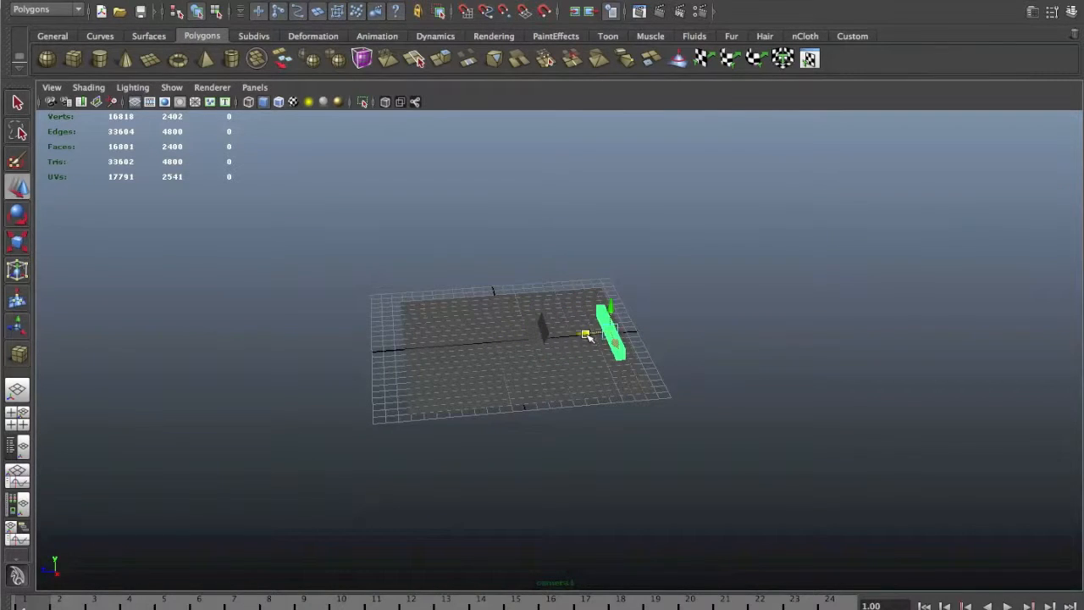
key("r")
left_click_drag(623, 368, 543, 375, "alt")
right_click_drag(610, 375, 767, 388, "alt")
left_click_drag(688, 397, 790, 289, "alt")
left_click(790, 289)
left_click_drag(630, 249, 588, 339)
left_click(691, 199)
Create a polygon sphere beside the ground plane and make it much larger than the bench.
left_click_drag(665, 379, 701, 391, "alt")
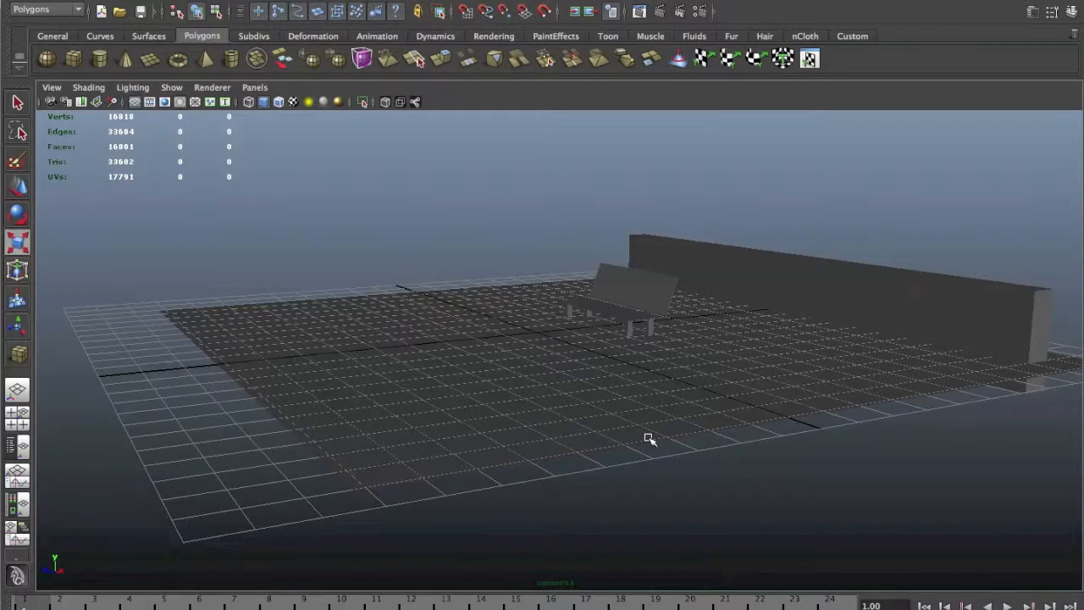
left_click_drag(636, 395, 669, 399, "alt")
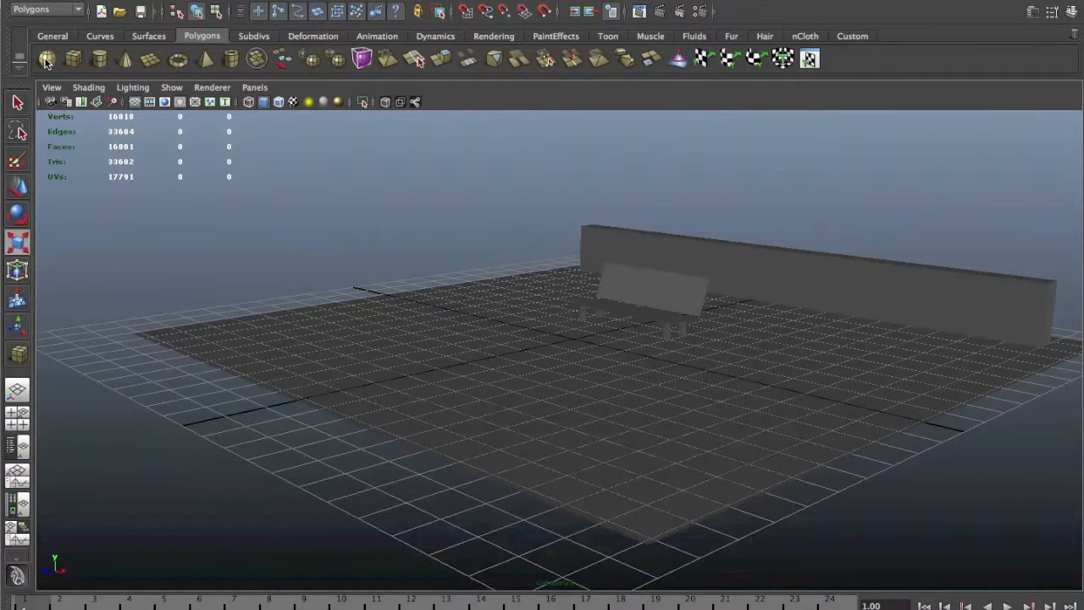
left_click(46, 60)
left_click_drag(657, 299, 587, 349, "alt")
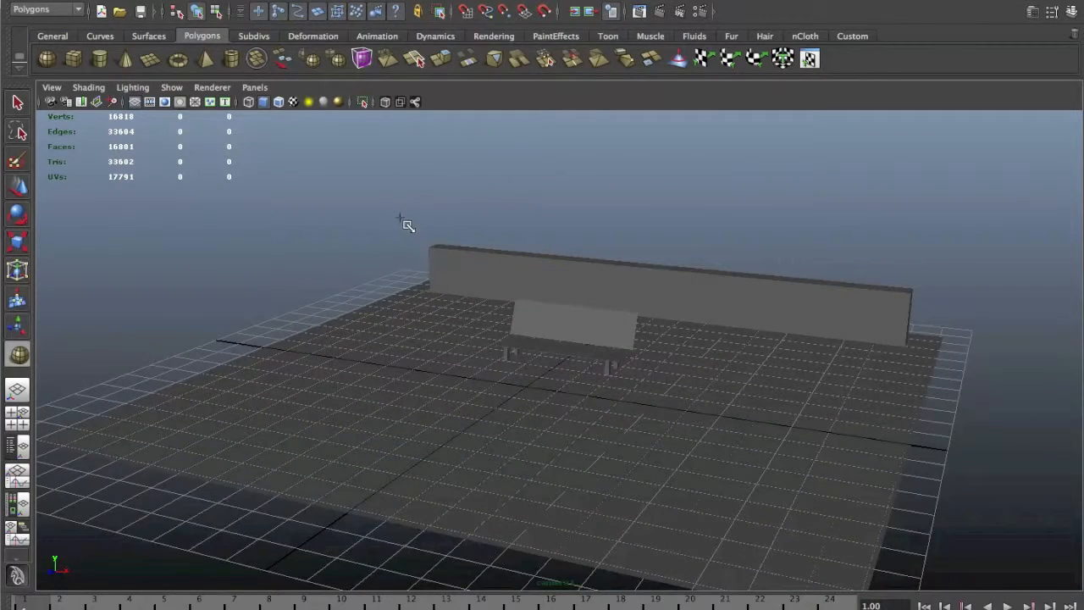
left_click_drag(401, 217, 449, 203, "alt")
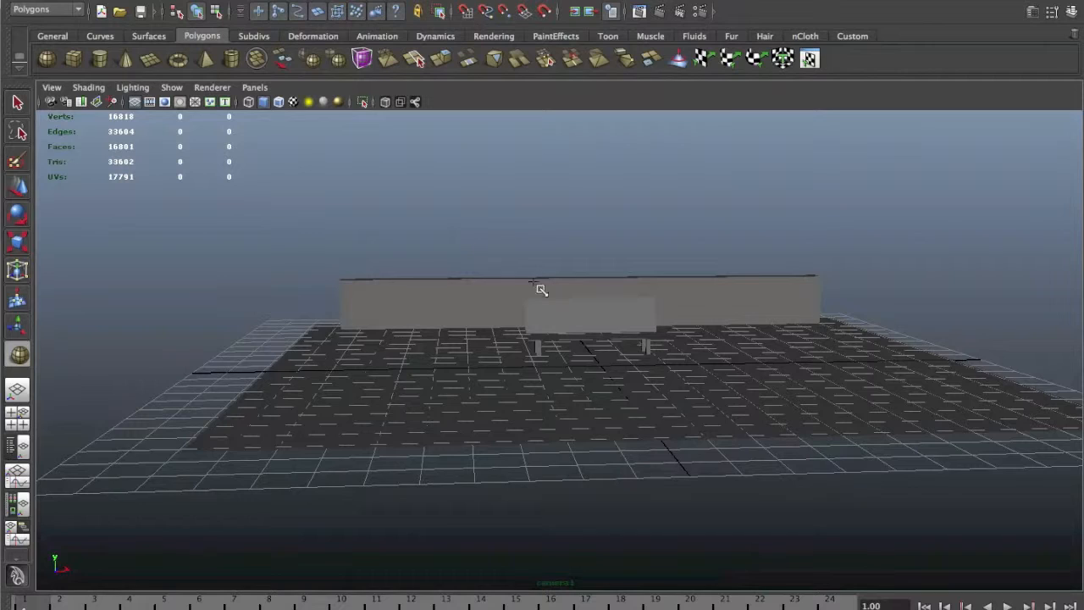
right_click_drag(533, 281, 353, 295, "alt")
left_click_drag(353, 296, 205, 307)
key("r")
scroll(398, 315, "down", 5)
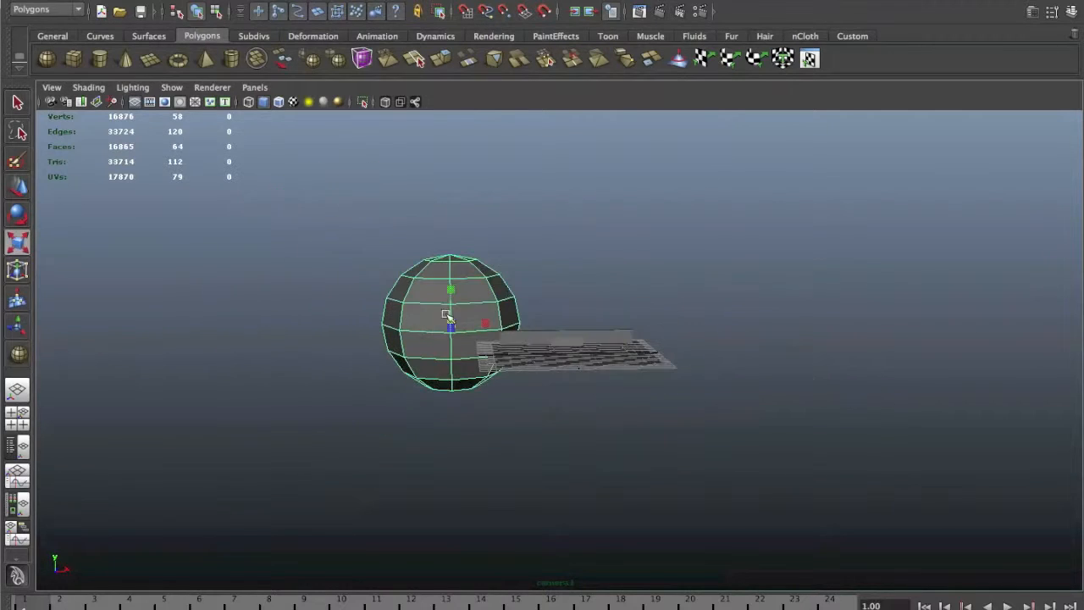
Move the sphere up and away from the ground plane to serve as a figure's head.
key("w")
left_click_drag(455, 322, 321, 207)
middle_click_drag(407, 215, 477, 213, "alt")
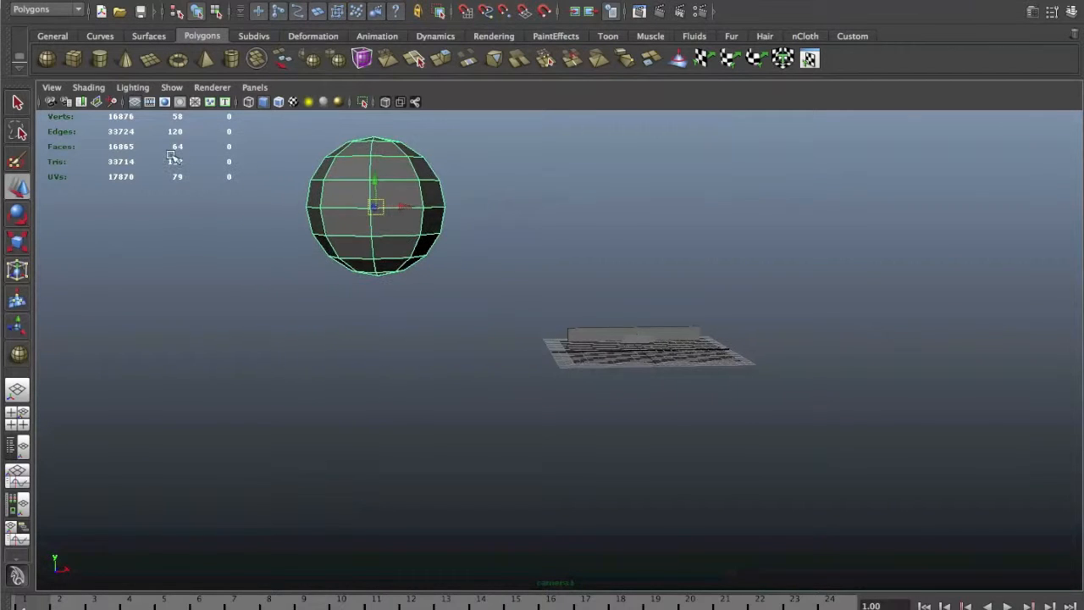
Create a tall polygon box near the sphere as the figure's torso.
left_click(78, 61)
left_click_drag(414, 376, 525, 379, "alt")
left_click_drag(502, 347, 502, 233)
Position the torso box directly beneath the sphere, checking the alignment from several sides.
left_click_drag(458, 305, 599, 281, "alt")
left_click_drag(549, 310, 439, 358, "alt")
middle_click_drag(548, 365, 531, 300, "alt")
left_click_drag(539, 300, 501, 305, "alt")
left_click(526, 242)
middle_click_drag(573, 246, 562, 245, "alt")
left_click_drag(560, 245, 770, 295, "alt")
left_click(467, 246)
left_click_drag(659, 318, 677, 317, "alt")
middle_click_drag(677, 317, 784, 300, "alt")
left_click_drag(522, 286, 511, 284)
left_click(565, 269)
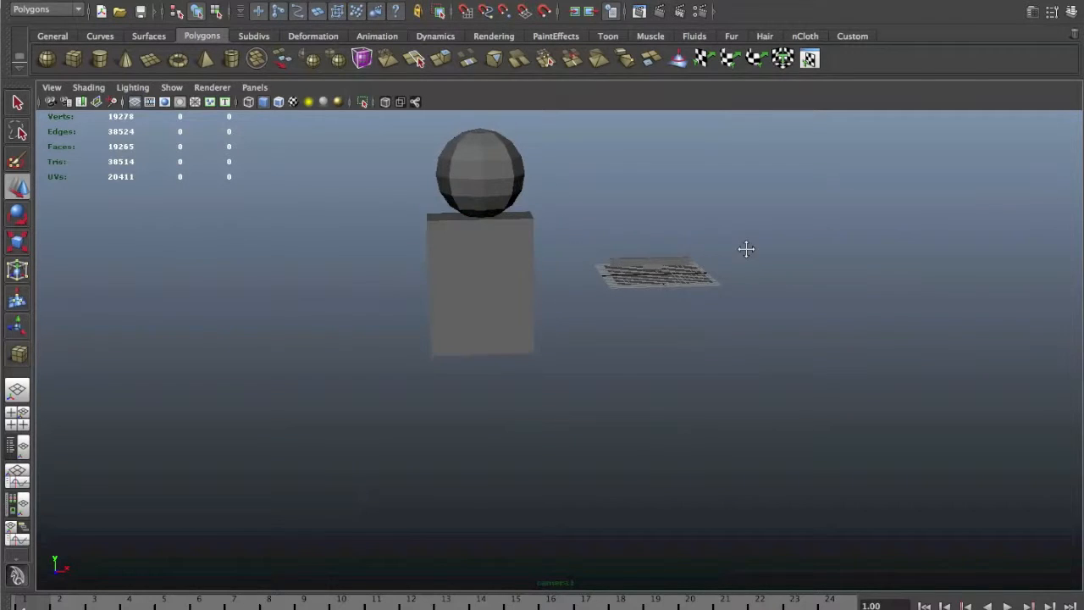
Duplicate the torso box, place the copy directly beneath the torso and narrow it into a leg.
left_click_drag(746, 246, 661, 255, "alt")
left_click(563, 284)
left_click_drag(564, 284, 549, 283, "alt")
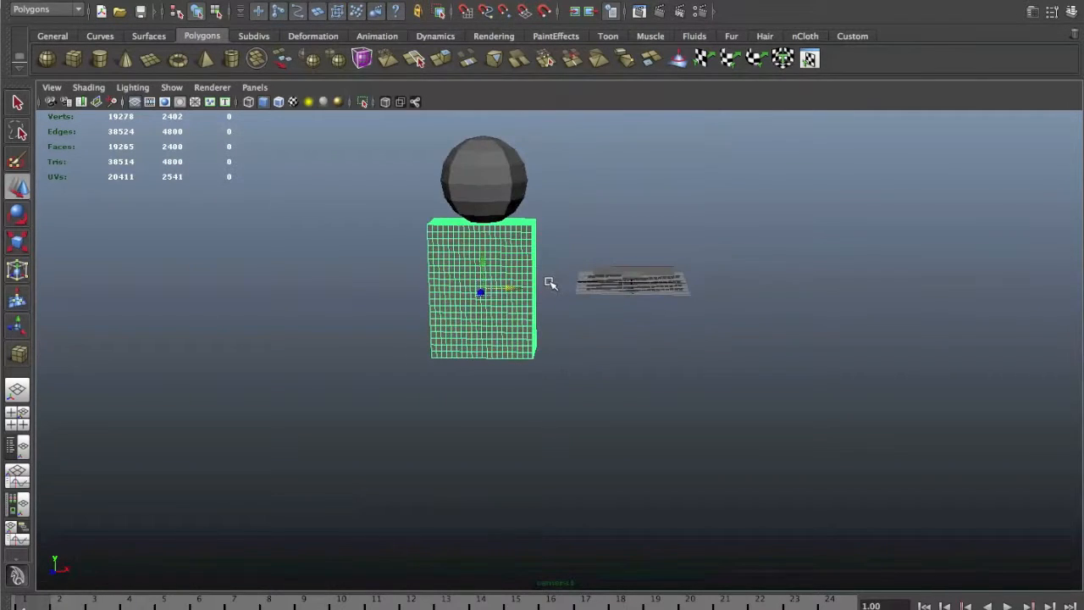
left_click_drag(485, 263, 488, 398)
key("r")
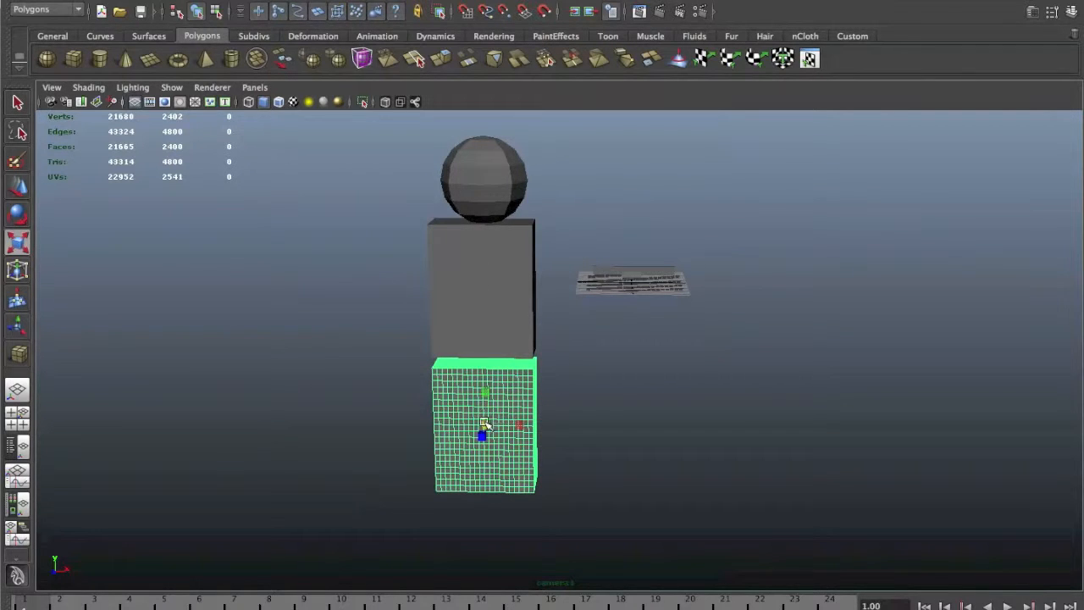
left_click_drag(524, 429, 495, 424)
key("w")
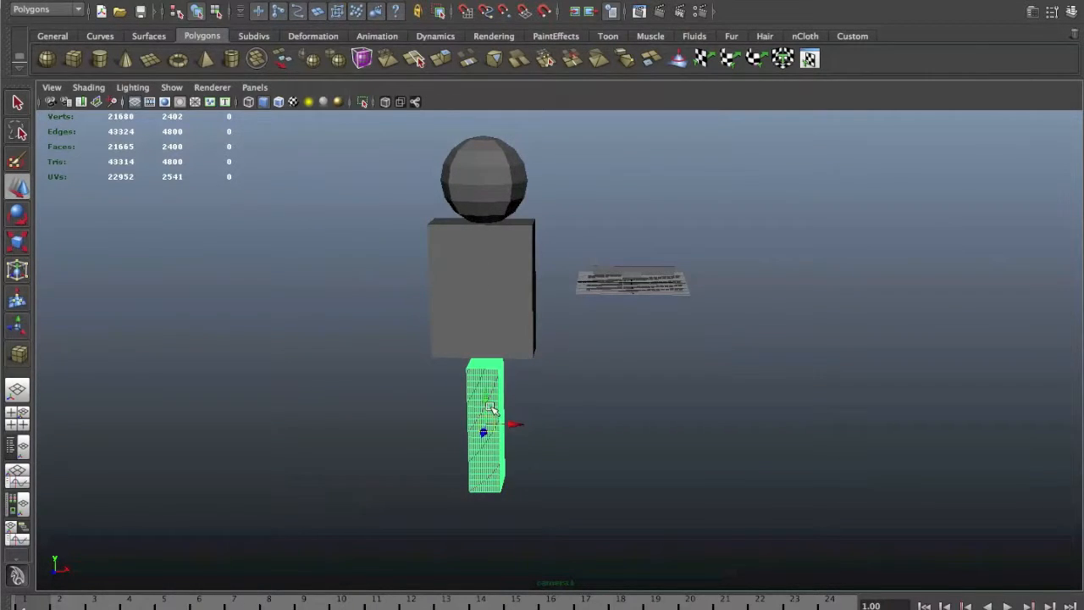
Lengthen the leg under one side of the torso and duplicate it under the other side.
left_click_drag(505, 424, 483, 424)
middle_click_drag(468, 333, 542, 477)
key("w")
left_click(562, 460)
left_click_drag(562, 460, 560, 385, "alt")
Duplicate a leg, shorten the copy and position it beside the torso as an arm.
left_click(496, 412)
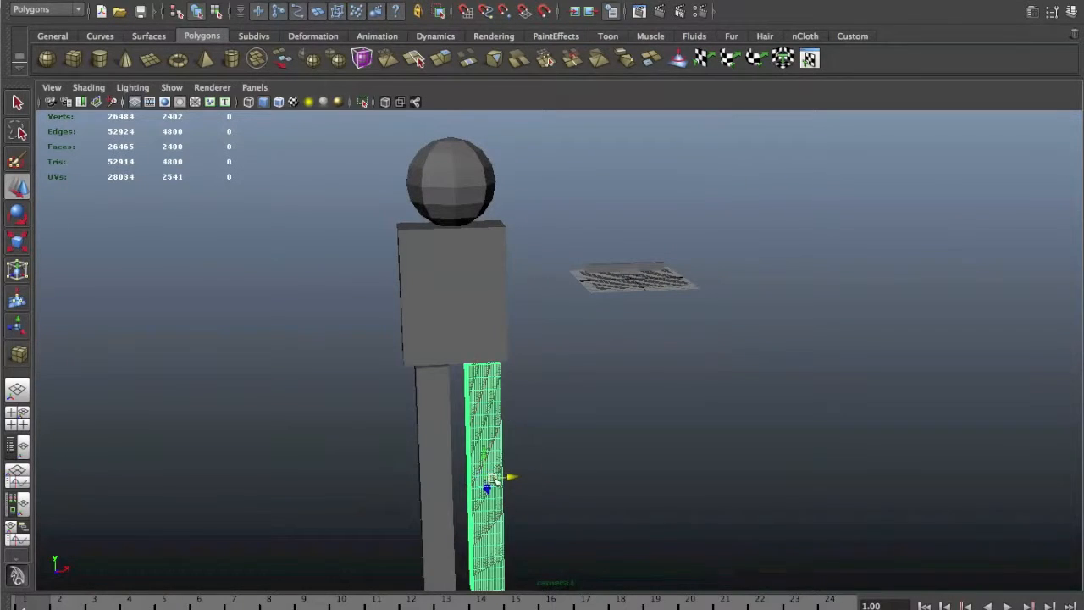
key("ctrl+d")
key("r")
middle_click_drag(491, 465, 375, 324)
key("w")
Duplicate the arm and align the copy at shoulder height on the opposite side of the torso.
key("ctrl+d")
left_click_drag(375, 324, 503, 342, "alt")
middle_click_drag(320, 401, 360, 389)
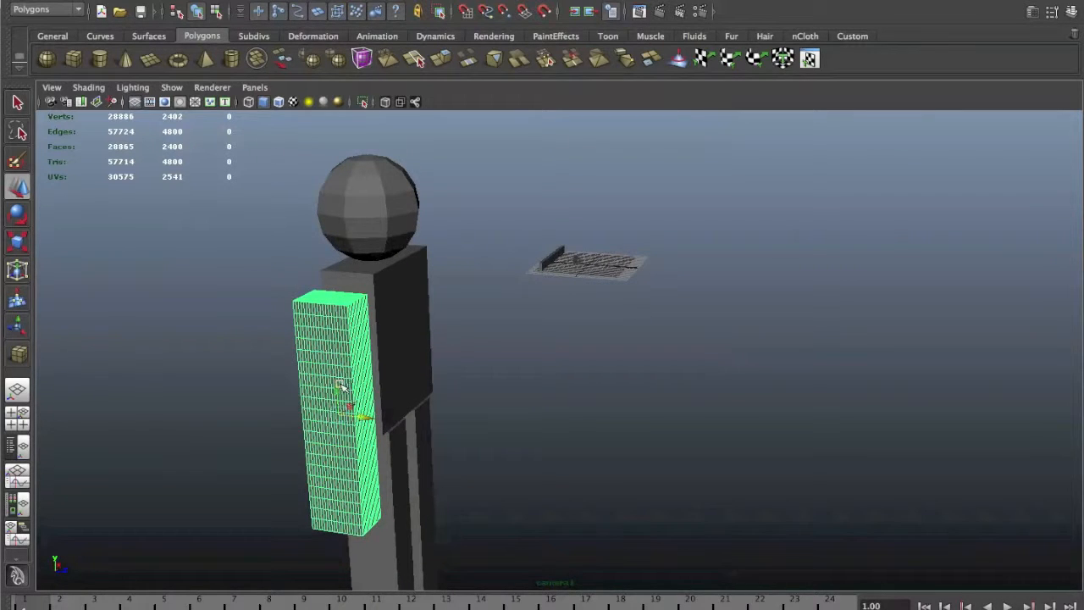
left_click_drag(339, 388, 341, 368)
left_click_drag(460, 378, 339, 369, "alt")
Select the head, torso, arms and legs of the figure and group them.
left_click(641, 368)
scroll(610, 367, "down", 5)
left_click_drag(585, 367, 574, 371, "alt")
left_click_drag(495, 265, 479, 259)
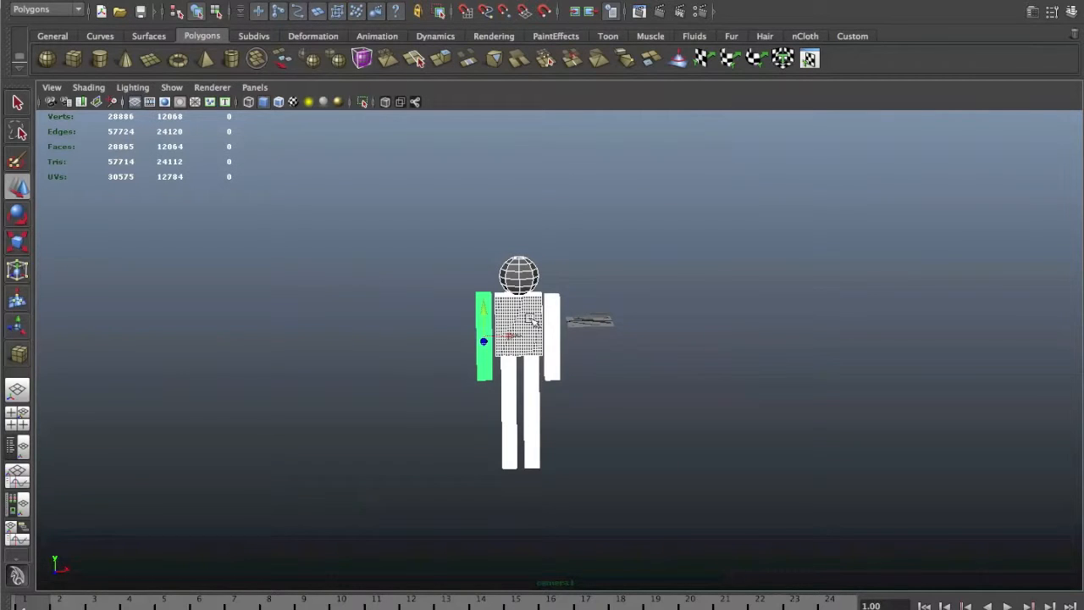
key("ctrl+g")
Center the figure group's pivot and scale the whole figure down uniformly.
key("r")
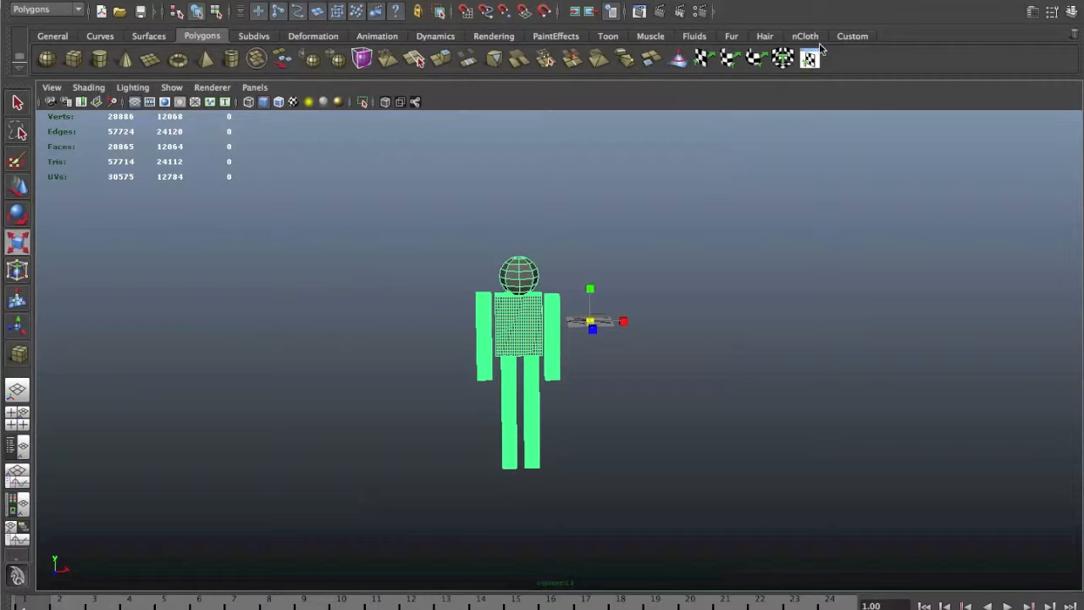
left_click(851, 36)
left_click(131, 54)
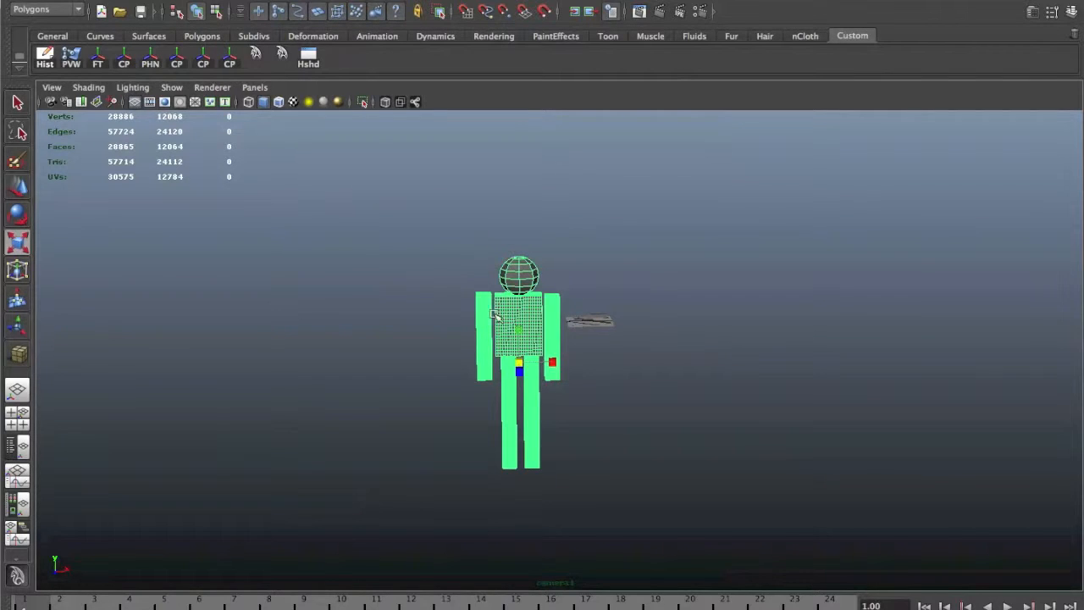
left_click_drag(523, 362, 420, 239)
scroll(561, 335, "up", 10)
scroll(646, 375, "down", 5)
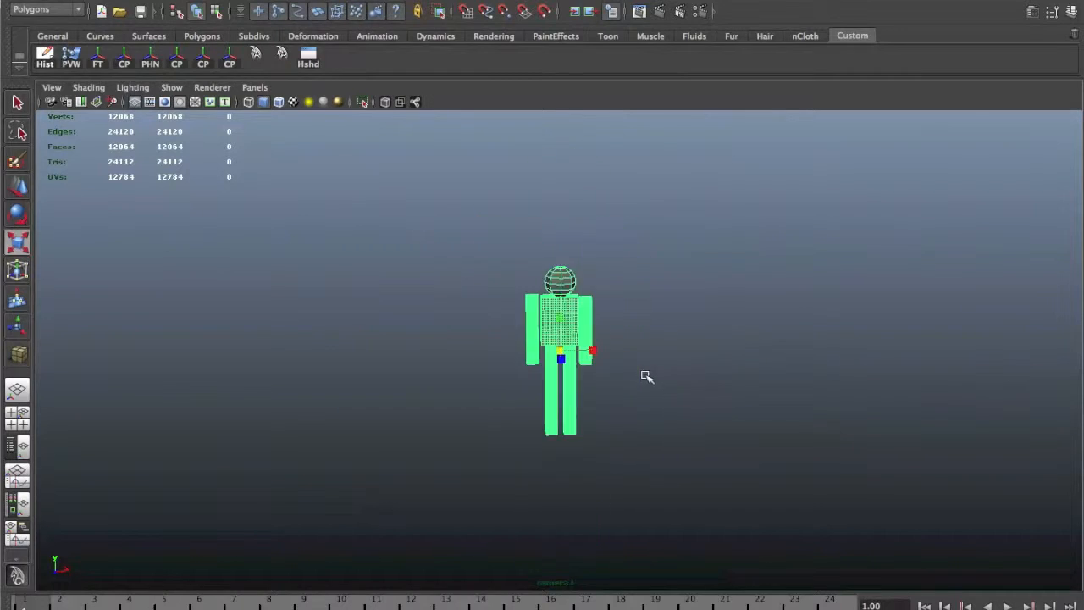
Move the figure group across the ground plane onto the bench.
middle_click_drag(682, 381, 697, 262, "alt")
left_click_drag(697, 262, 511, 346, "alt")
scroll(542, 343, "up", 10)
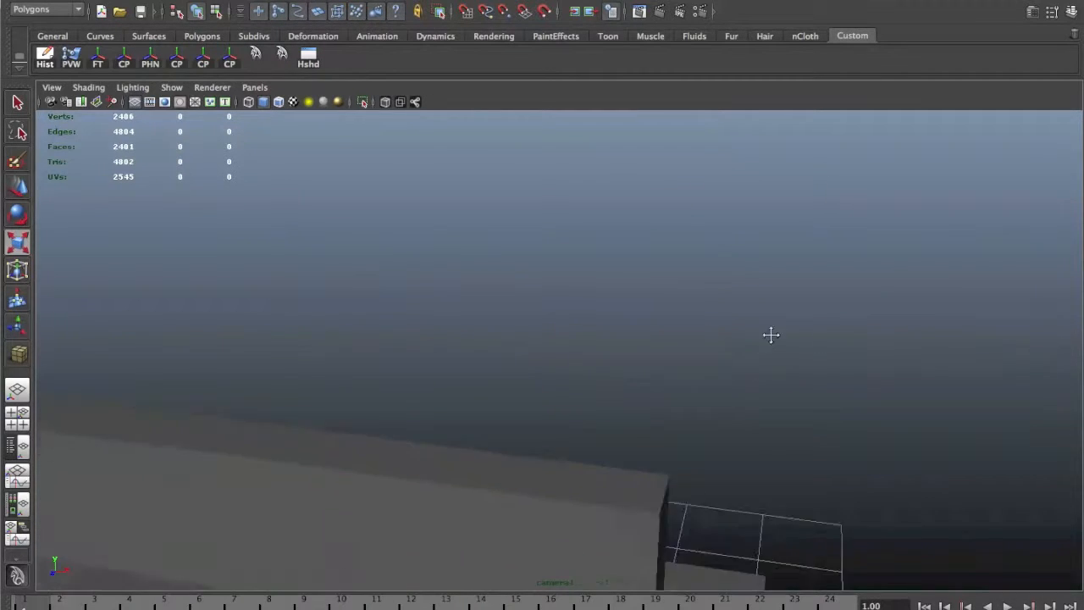
middle_click_drag(770, 334, 921, 182, "alt")
scroll(672, 202, "down", 5)
scroll(672, 202, "down", 4)
key("w")
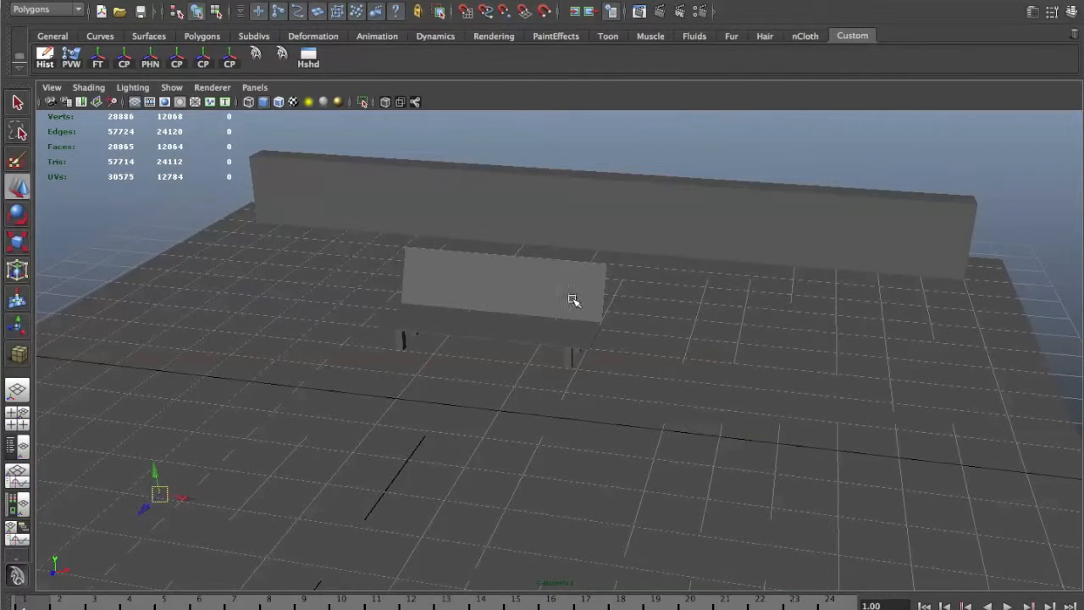
middle_click_drag(520, 303, 523, 305)
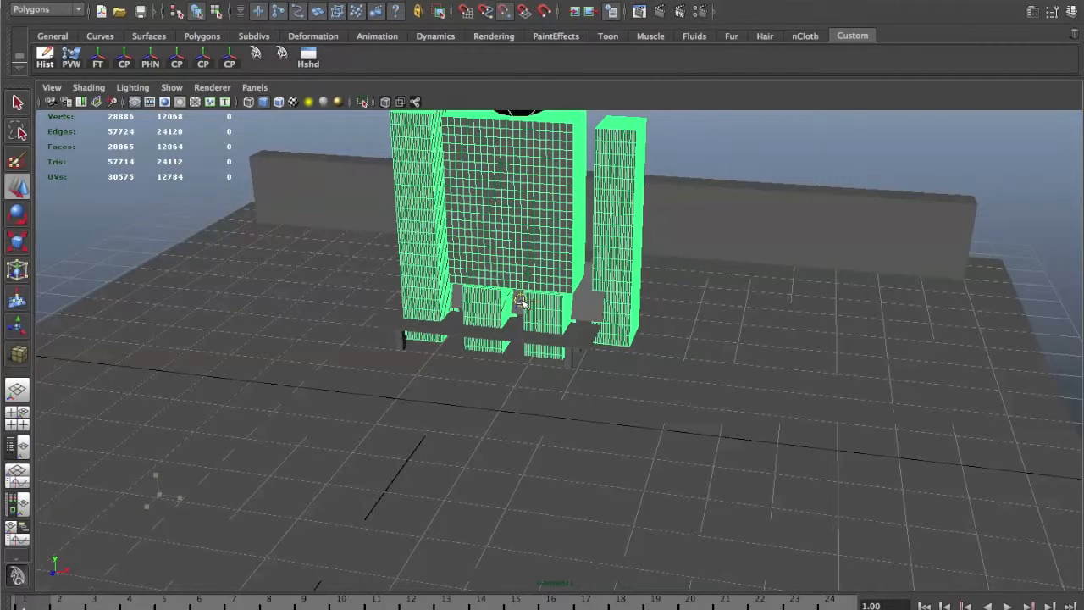
Scale the figure group down uniformly to a size that suits the bench.
key("r")
left_click_drag(520, 300, 484, 298)
middle_click_drag(407, 229, 627, 373, "alt")
key("f")
Move the figure so it stands on the ground just in front of the bench.
left_click_drag(530, 283, 468, 313, "alt")
scroll(505, 293, "down", 4)
key("w")
left_click_drag(563, 365, 443, 334)
middle_click_drag(447, 337, 475, 334, "alt")
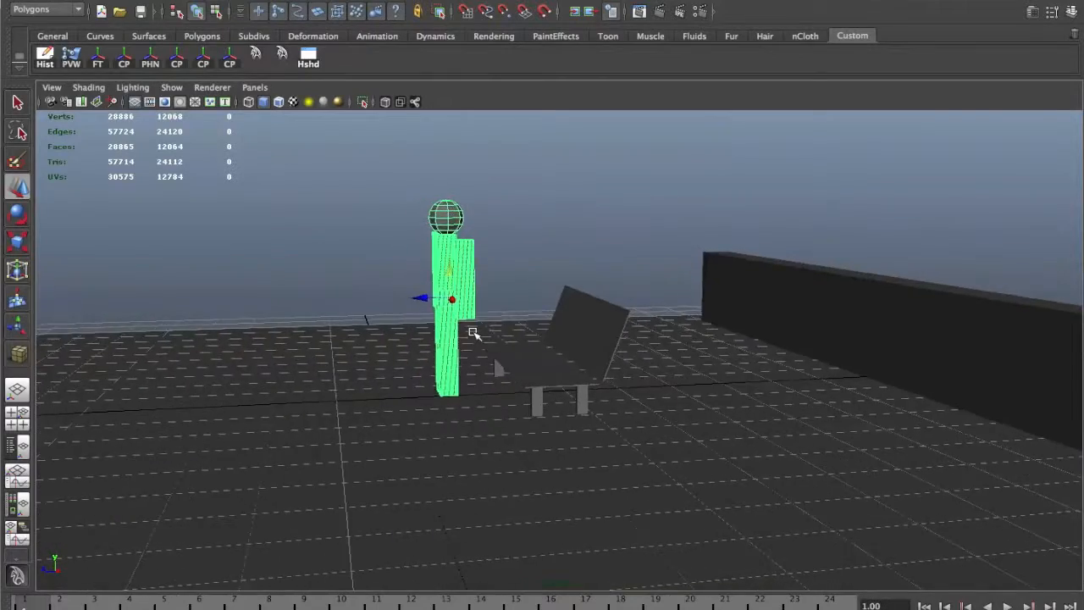
Select the figure's head, torso and arms and move them back onto the bench seat, leaving the legs in place.
right_click_drag(474, 333, 528, 337, "alt")
left_click_drag(528, 337, 706, 347, "alt")
right_click_drag(706, 347, 636, 340, "alt")
left_click(739, 194)
left_click_drag(627, 263, 477, 278, "alt")
middle_click_drag(477, 278, 601, 276, "alt")
right_click_drag(601, 276, 753, 272, "alt")
left_click_drag(754, 272, 543, 163, "alt")
left_click_drag(576, 261, 631, 300)
left_click_drag(632, 301, 668, 292, "alt")
left_click_drag(582, 246, 699, 303)
Select both legs, rotate them to horizontal and move them against the bottom of the torso.
left_click(603, 326)
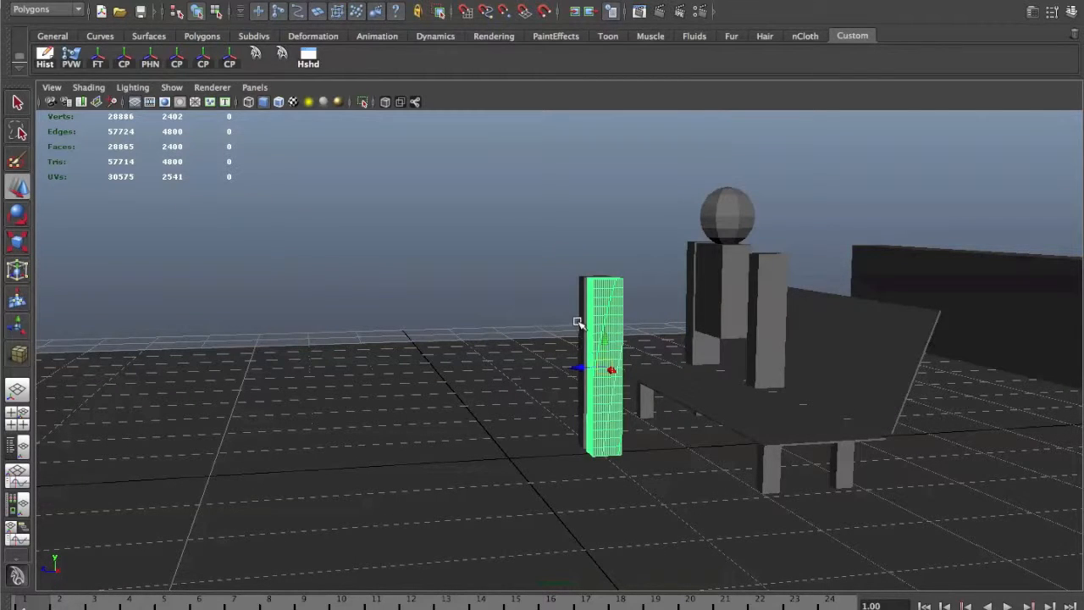
left_click(582, 322)
left_click(613, 329, "shift")
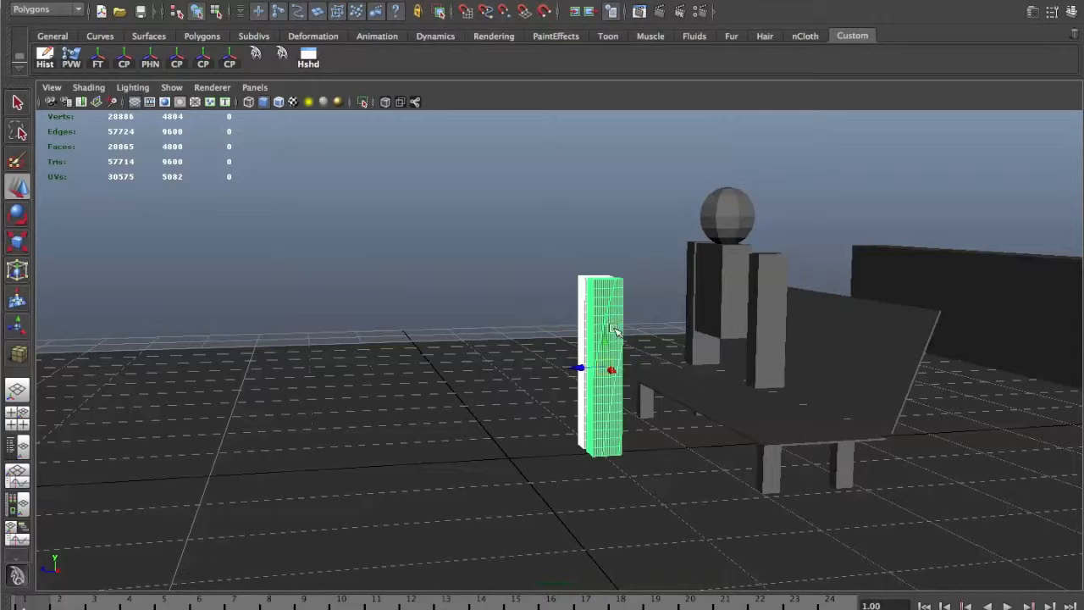
key("e")
left_click_drag(624, 340, 558, 323)
key("w")
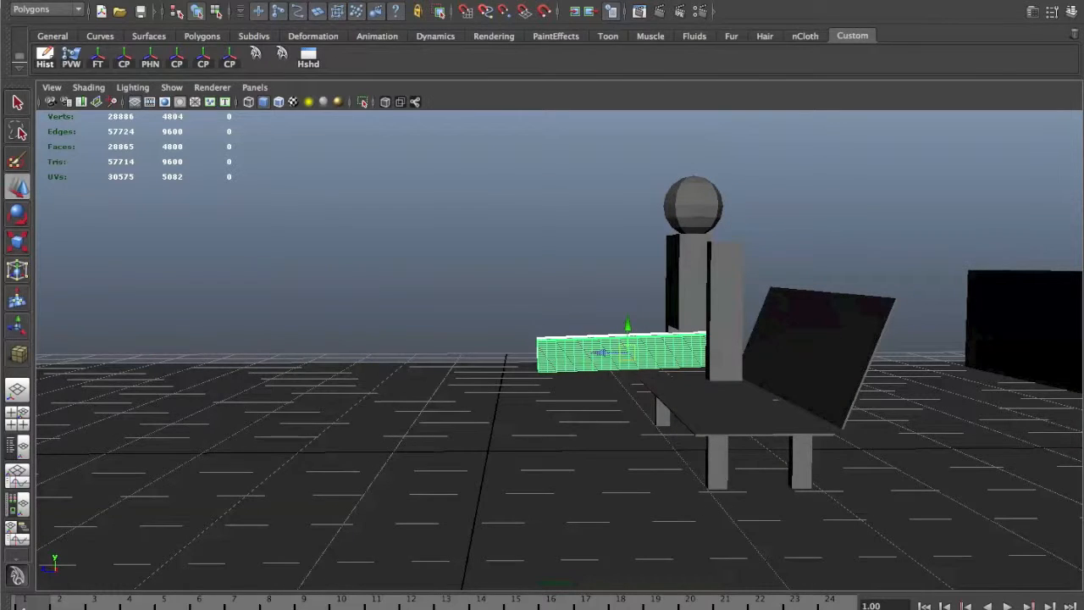
Switch from the Polygons to the Animation command set.
left_click(598, 0)
left_click(705, 0)
left_click(80, 8)
left_click(34, 25)
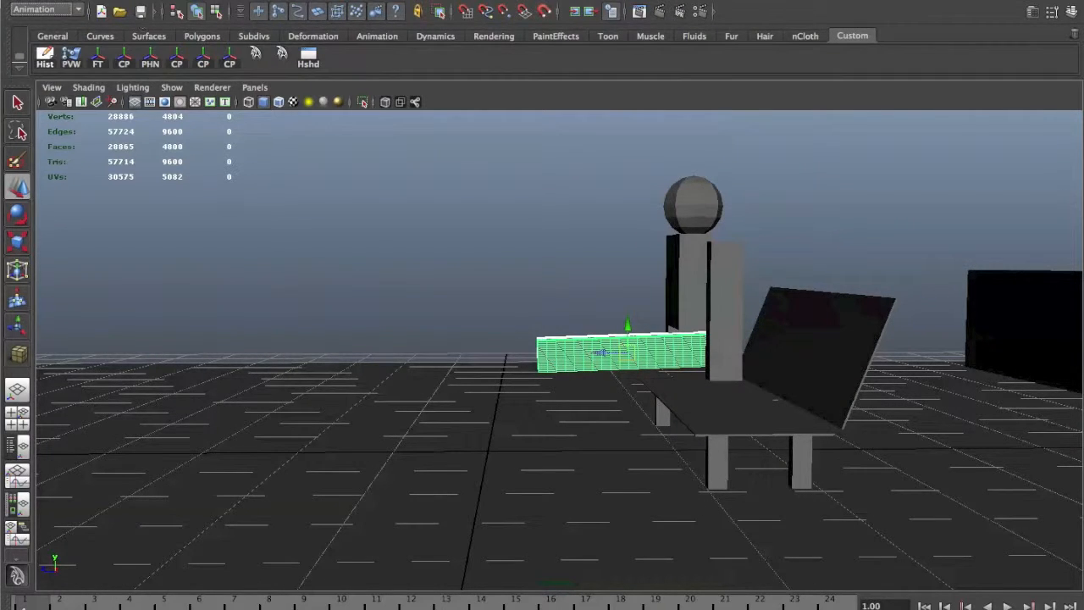
Try a lattice with default divisions on both legs and select the lattice points at their far end.
left_click(788, 0)
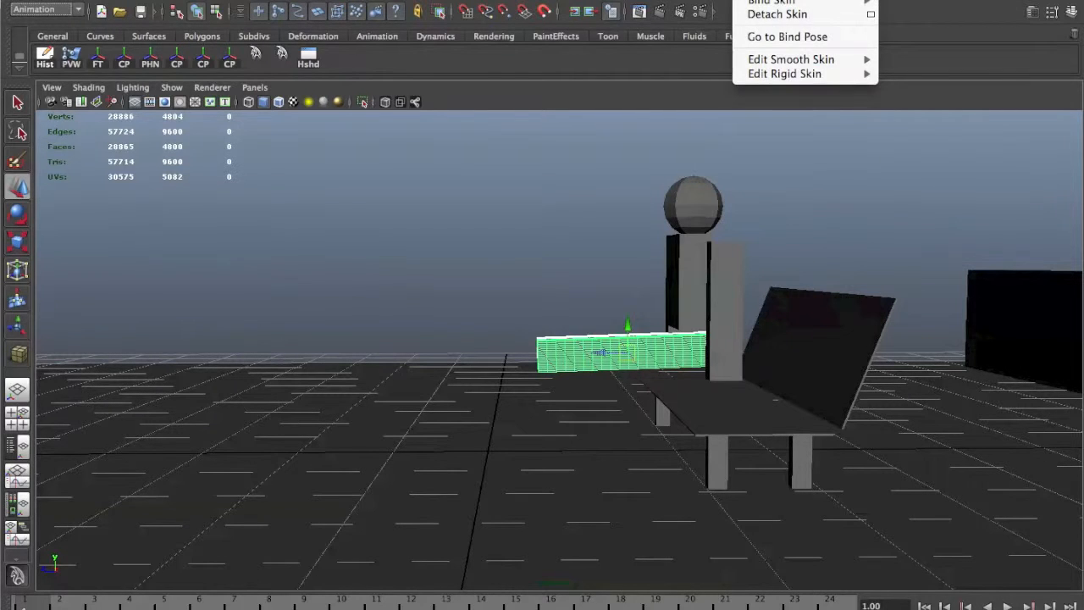
mouse_move(551, 0)
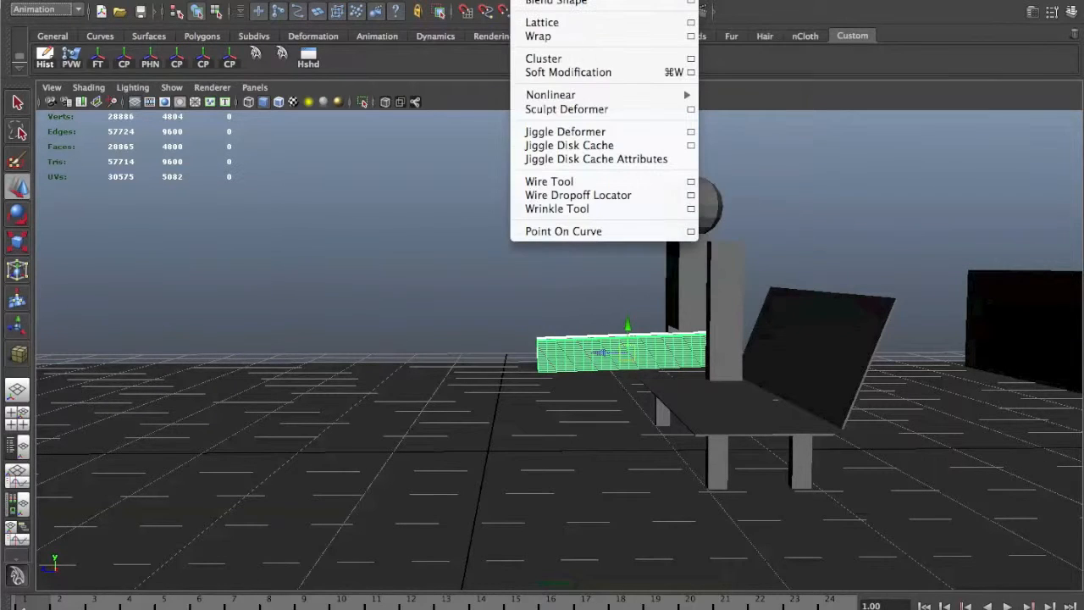
left_click(576, 22)
right_click_drag(547, 341, 594, 341)
scroll(552, 345, "up", 5)
left_click(534, 358)
right_click(536, 322)
right_click_drag(536, 322, 496, 294)
left_click_drag(540, 428, 543, 426)
left_click_drag(503, 358, 586, 522)
Undo the lattice and its point edits, returning to the plain selected legs.
key("ctrl+z")
key("ctrl+z")
key("ctrl+z")
key("ctrl+z")
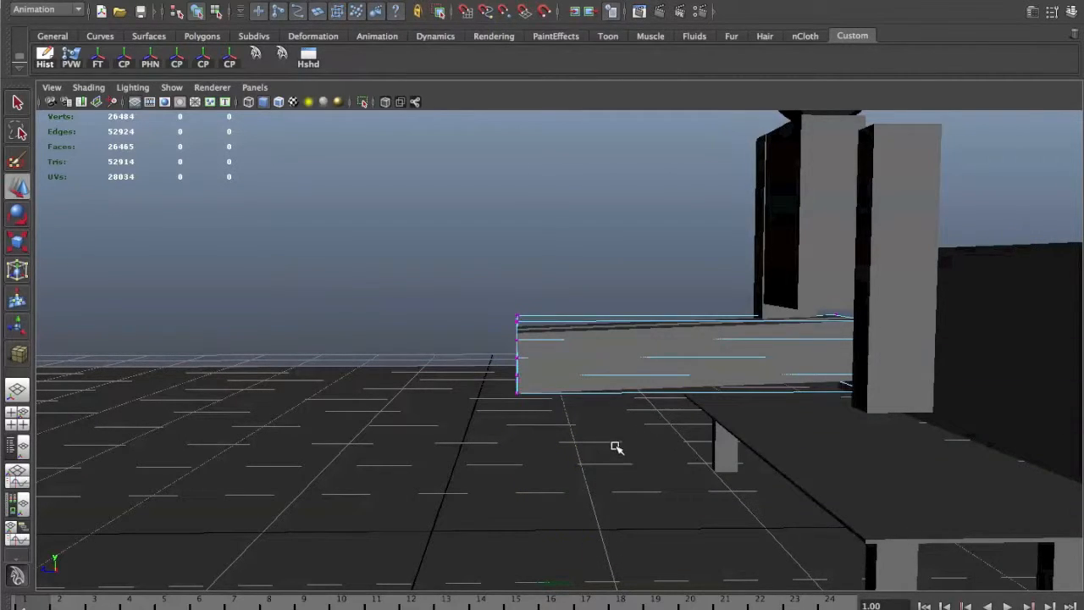
key("ctrl+z")
key("ctrl+z")
key("ctrl+z")
Create a lattice around both legs with divisions of 10, 10 and 10.
left_click(499, 0)
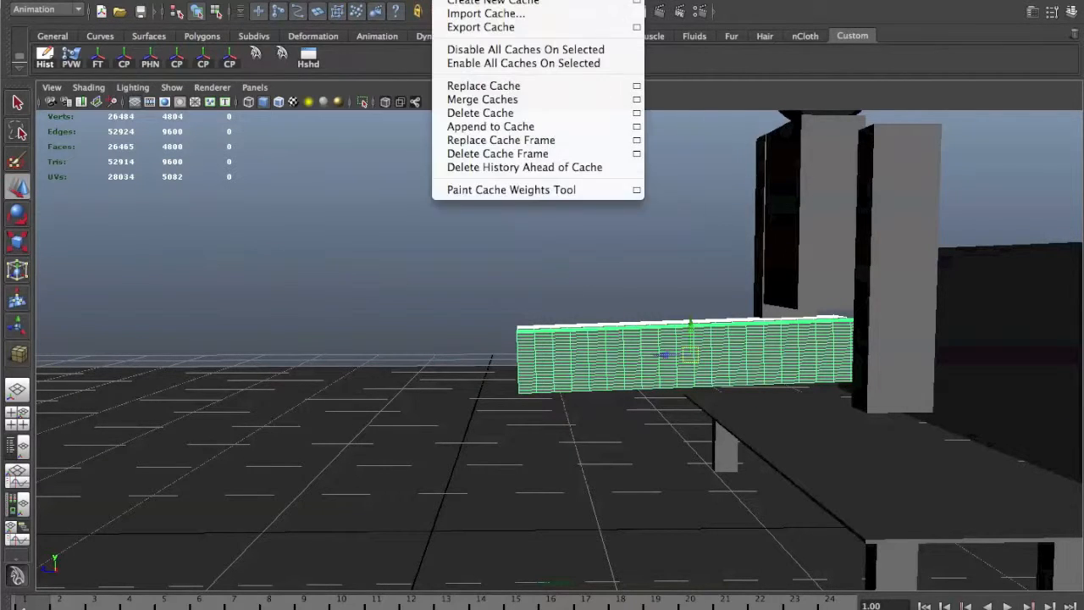
mouse_move(551, 0)
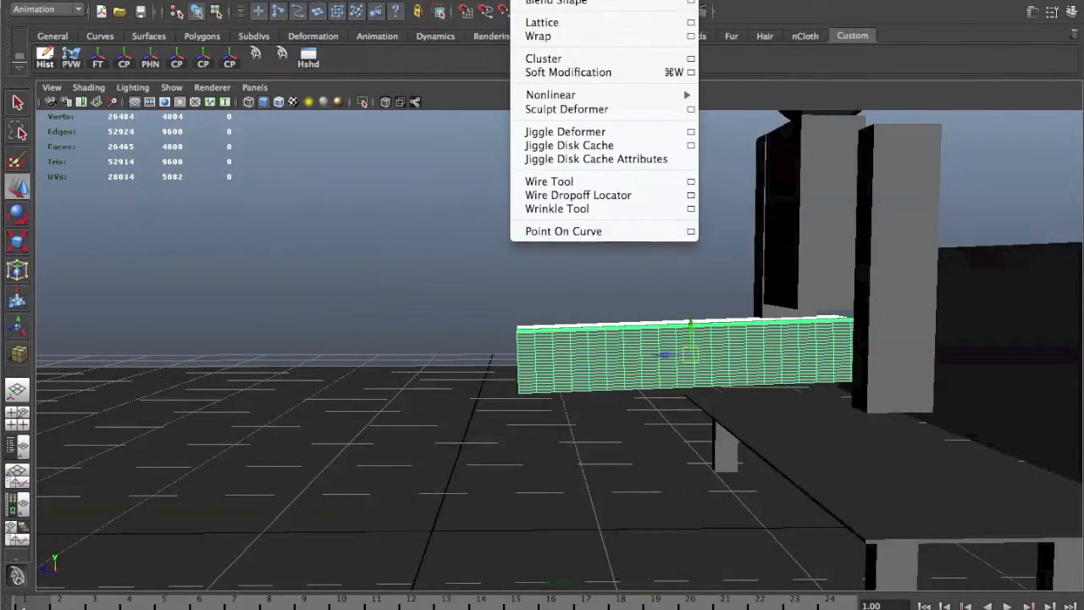
left_click(691, 22)
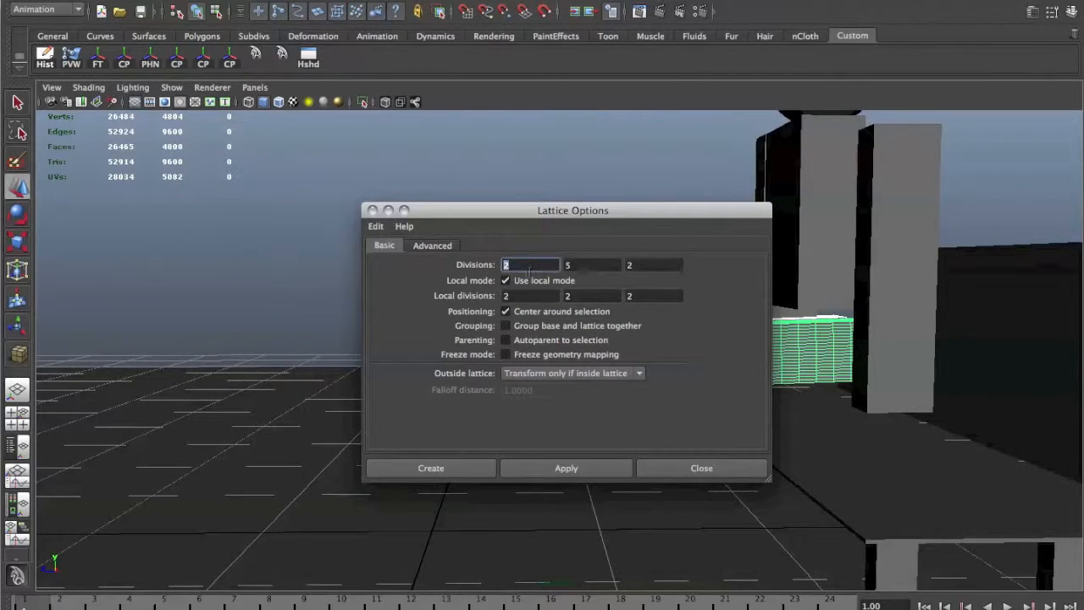
key("Tab")
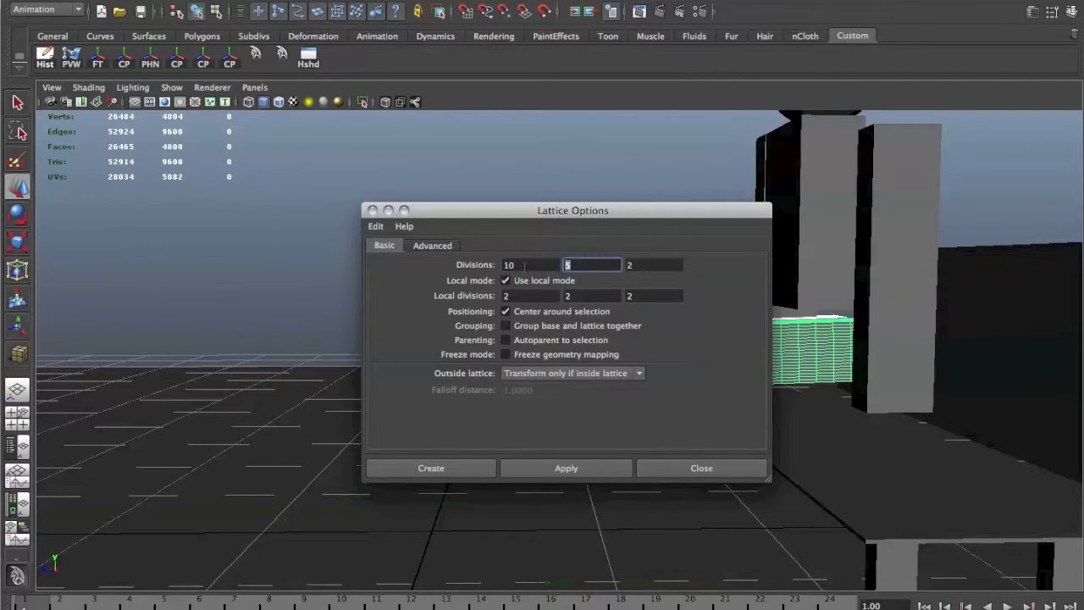
key("Tab")
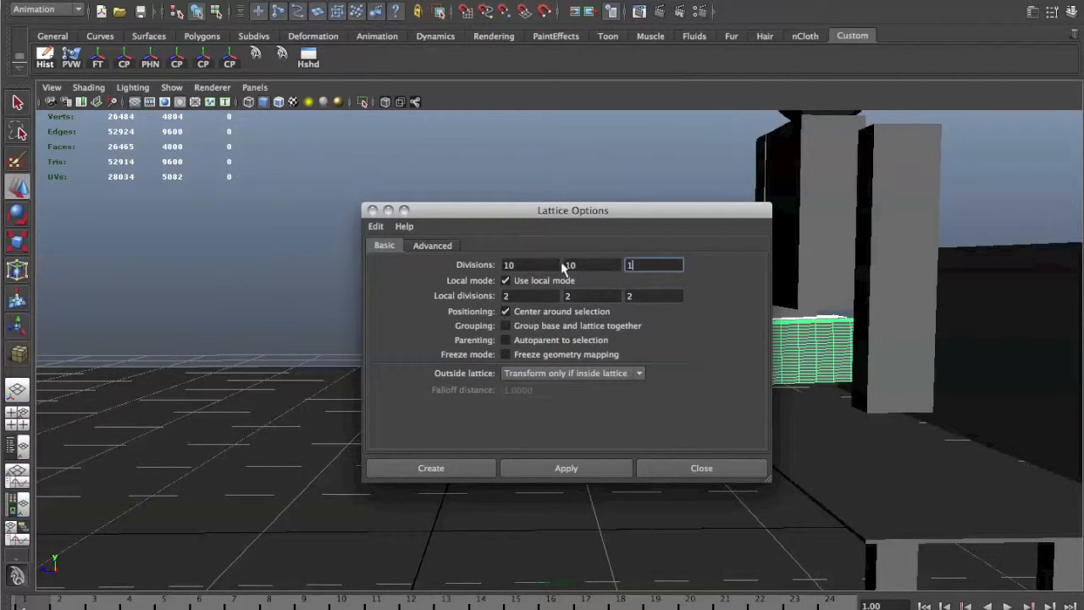
left_click(432, 462)
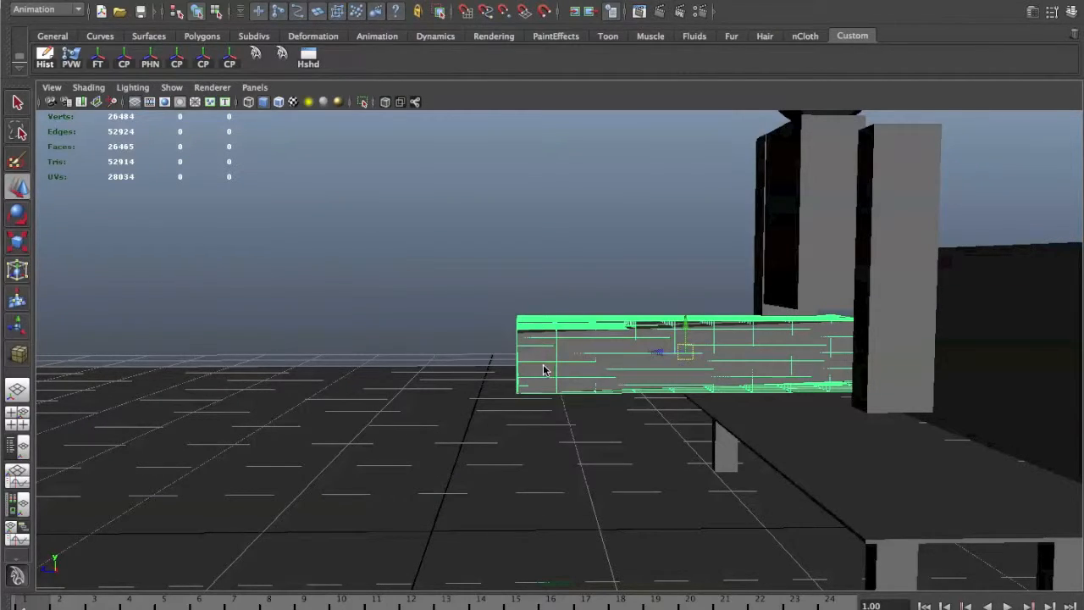
Bend the legs down over the seat edge by rotating and moving the outer lattice points, and return to object mode.
left_click_drag(540, 321, 537, 312, "alt")
right_click(532, 296)
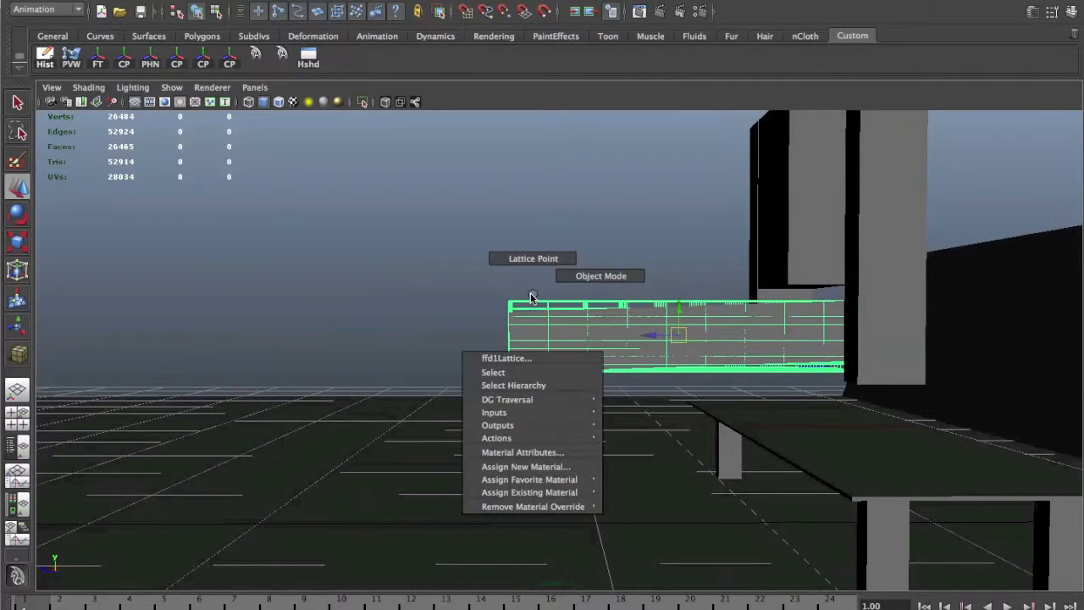
right_click_drag(518, 307, 507, 287)
left_click_drag(494, 283, 620, 406)
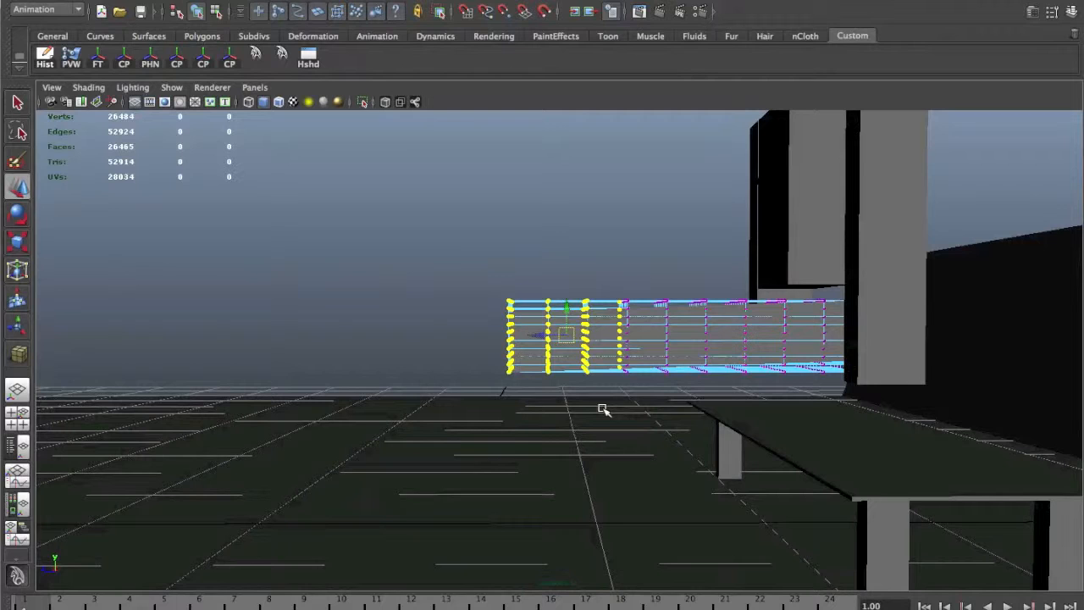
key("e")
left_click_drag(555, 303, 595, 509)
key("w")
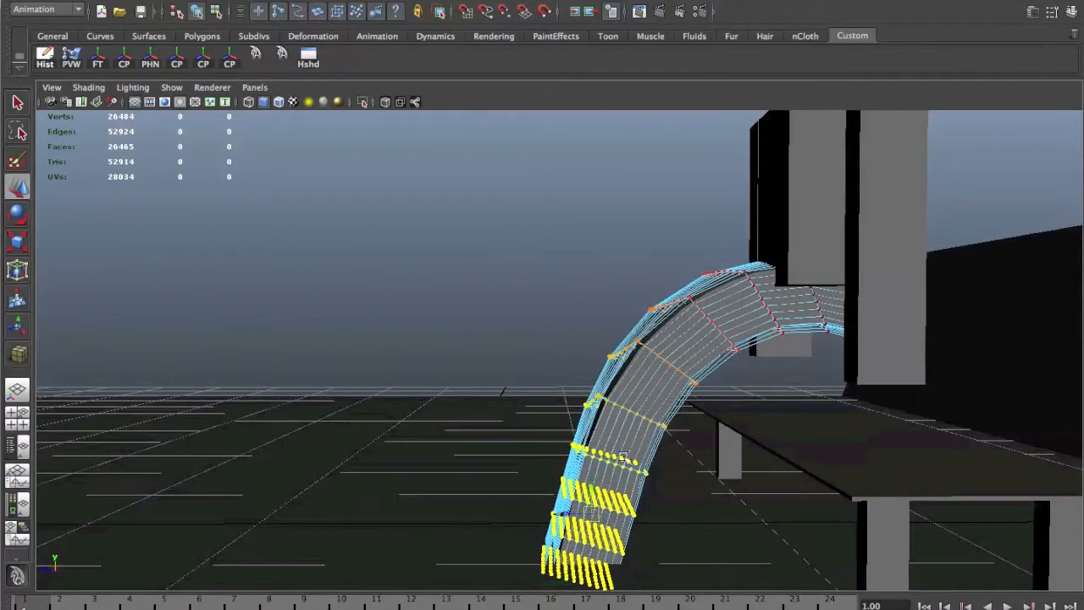
left_click_drag(657, 385, 583, 361, "alt")
right_click_drag(583, 361, 410, 349, "alt")
left_click_drag(788, 348, 733, 362, "alt")
right_click_drag(735, 326, 779, 313)
Show the Outliner beside the view and rename the figure's group2 as LARRY.
left_click_drag(746, 337, 720, 377, "alt")
left_click(722, 382)
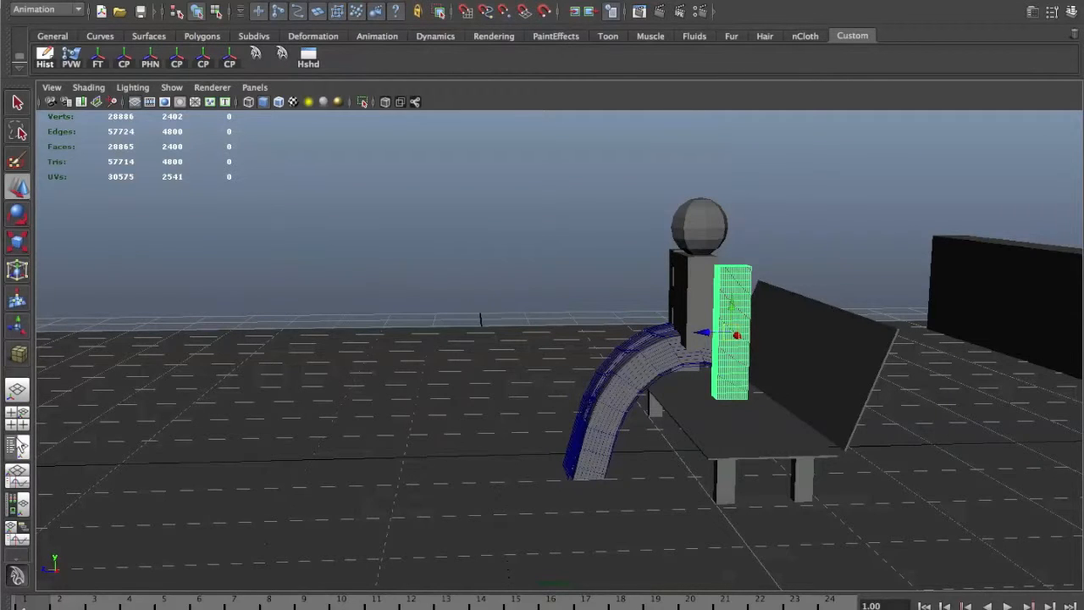
left_click(19, 447)
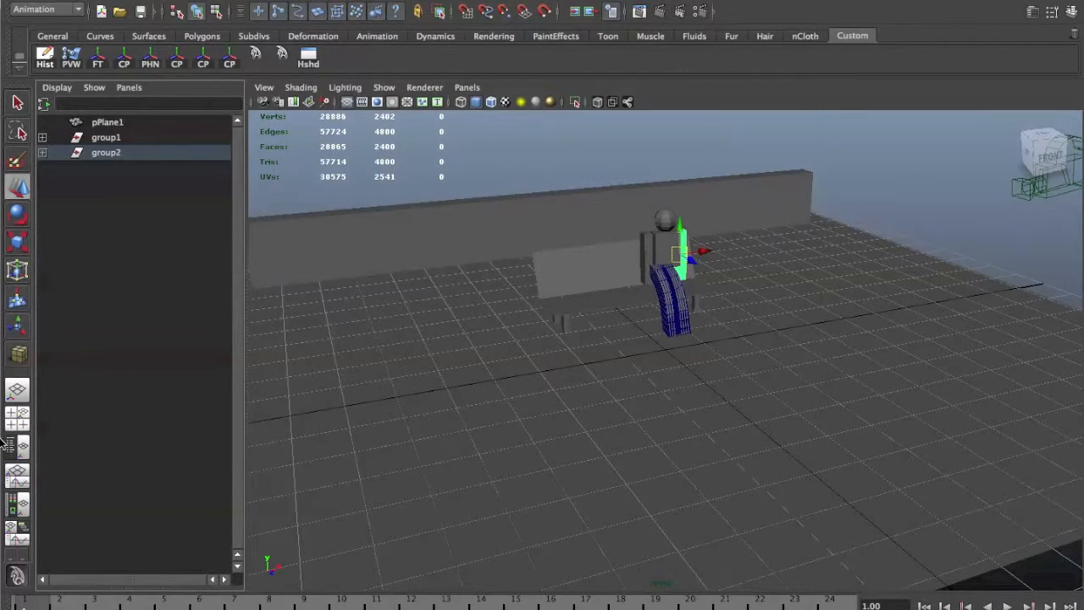
left_click(41, 152)
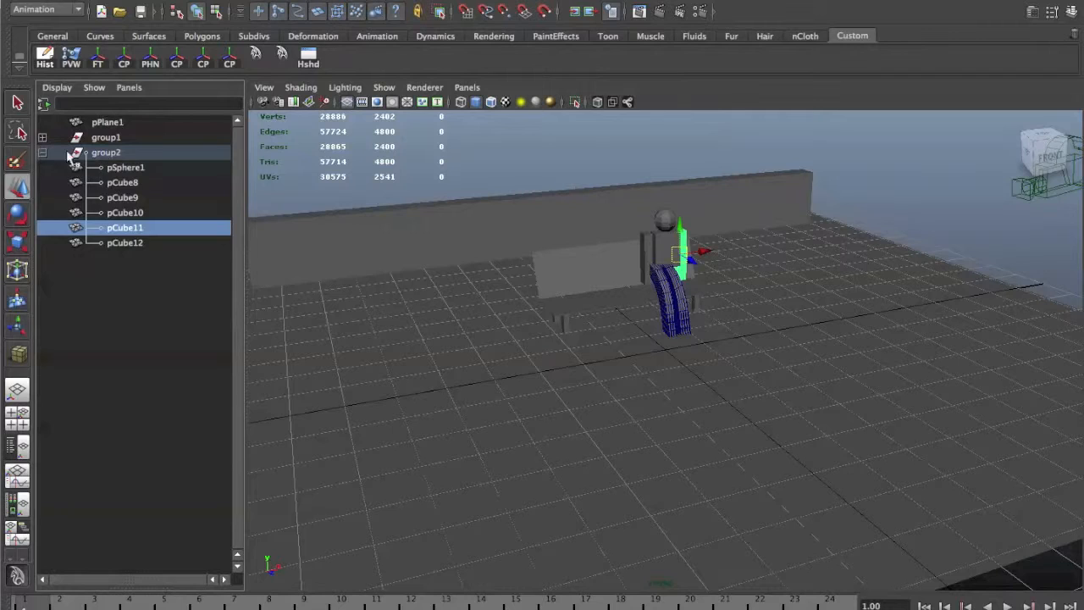
left_click(51, 153)
double_click(111, 153)
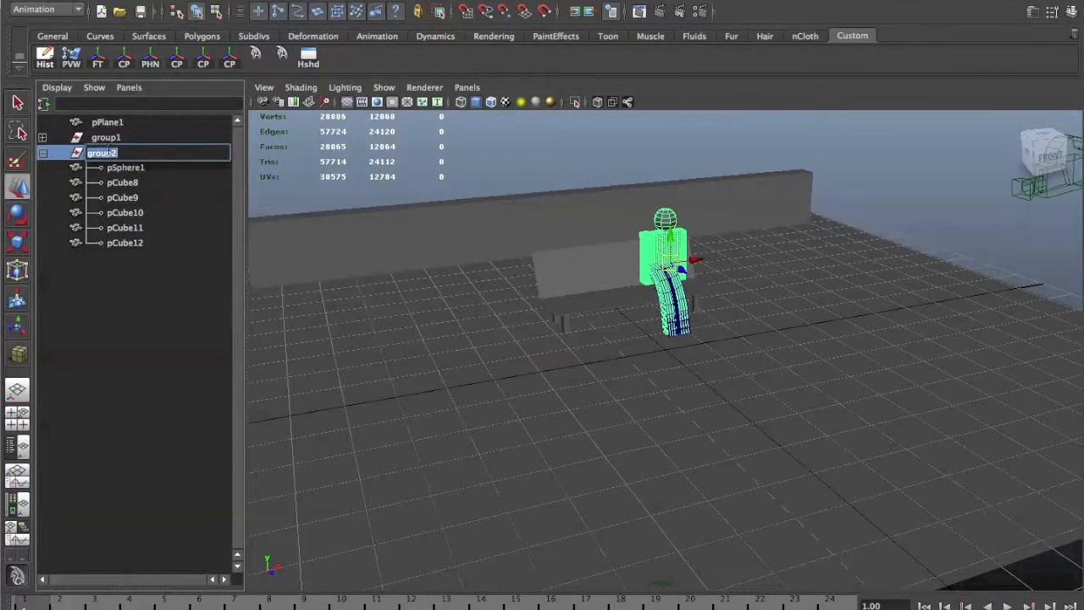
type("LARRY")
key("Return")
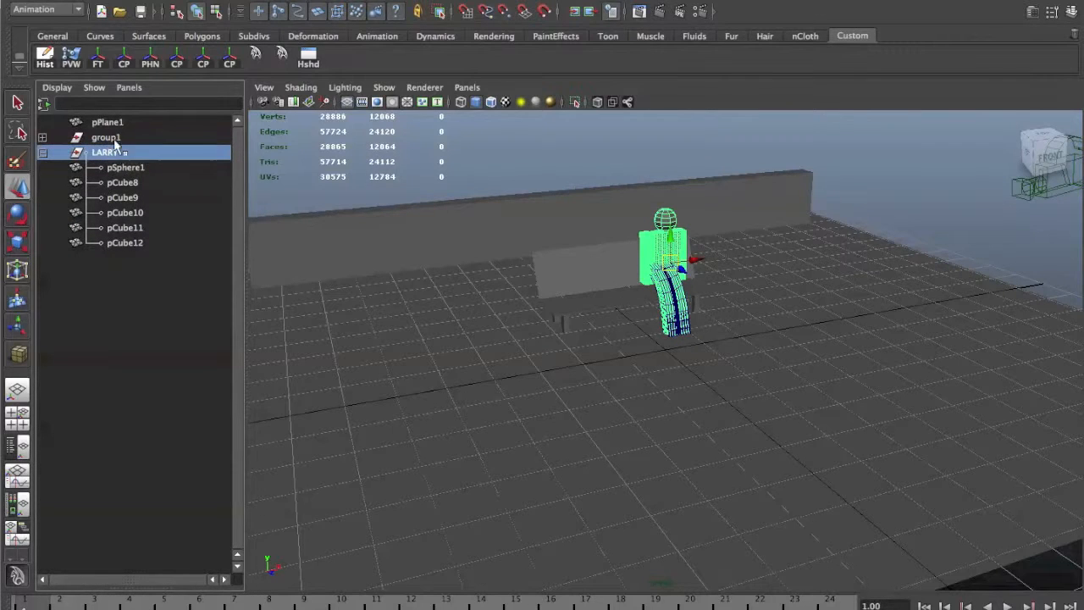
Rename group1, which holds the bench and wall, as BENCH_AND_WALL.
left_click(82, 139)
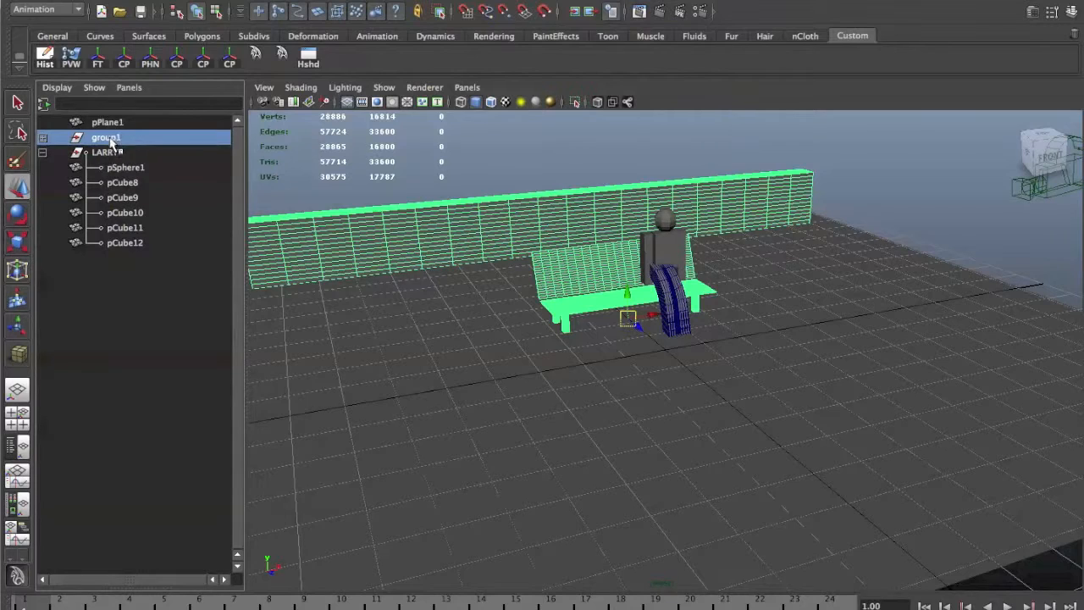
double_click(111, 139)
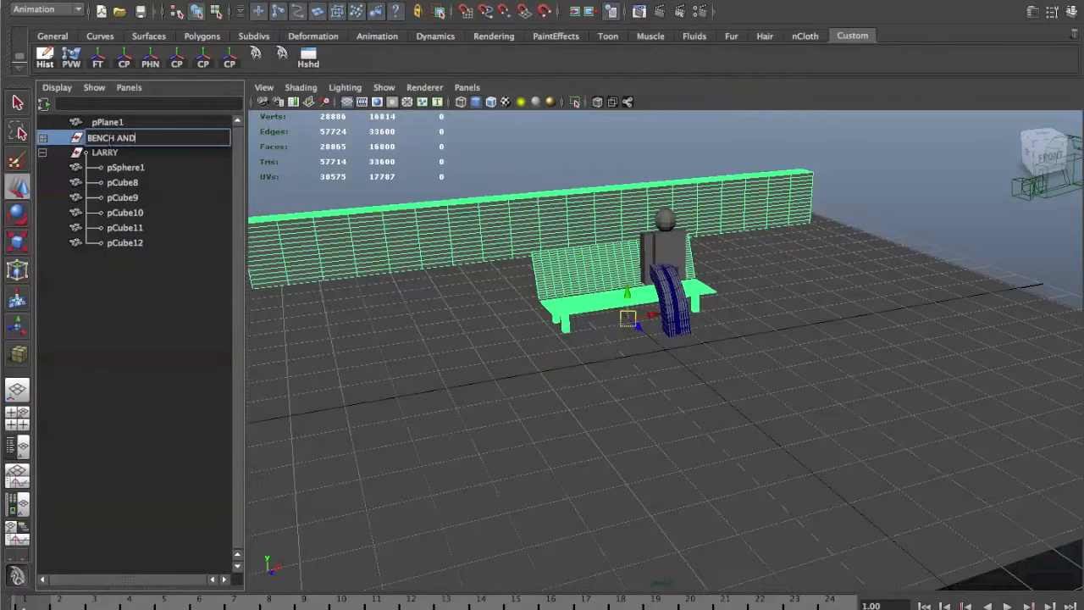
type("BENCH AND WALL")
key("Return")
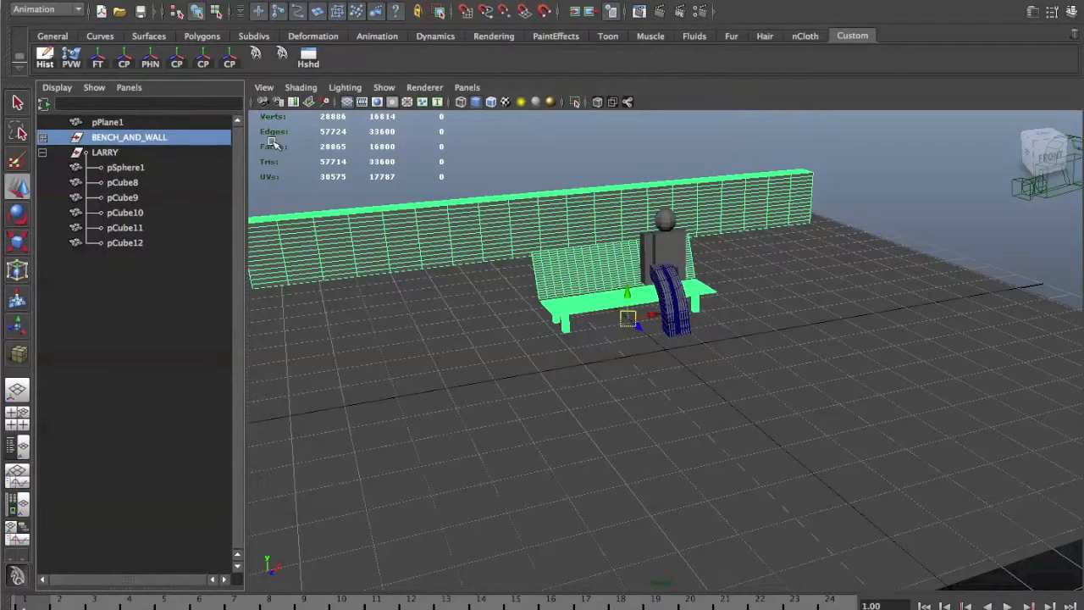
Rename the pPlane1 ground plane as GROUND.
left_click_drag(646, 285, 497, 287, "alt")
left_click(106, 123)
double_click(106, 123)
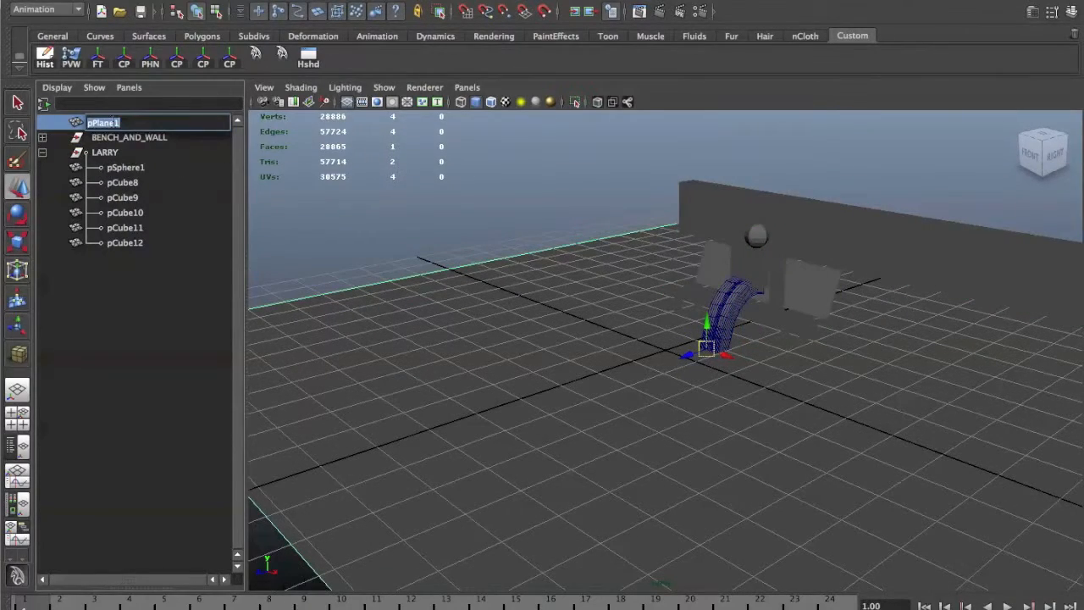
key("Return")
Examine the seated figure part by part, selecting its legs, torso, arms and head to match them with the LARRY group.
left_click_drag(555, 288, 645, 303, "alt")
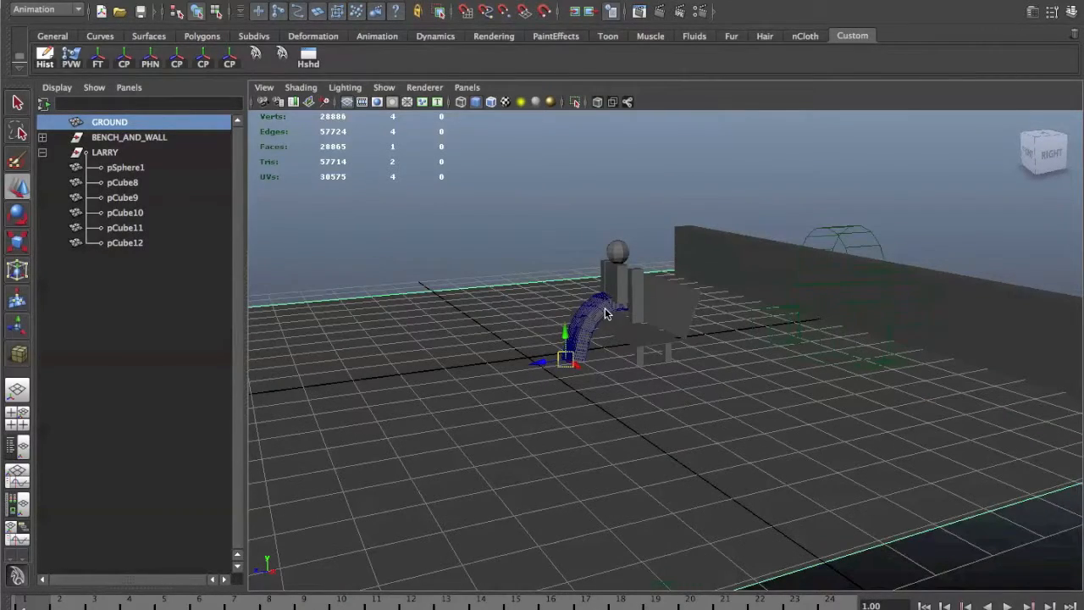
left_click(603, 312)
scroll(646, 323, "up", 4)
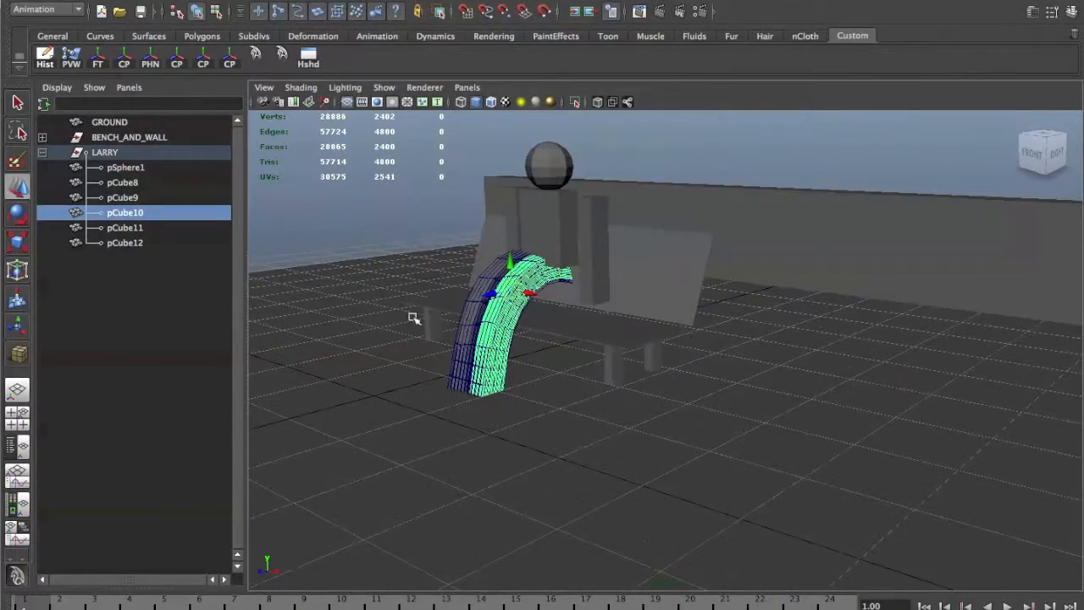
left_click_drag(519, 280, 579, 310, "alt")
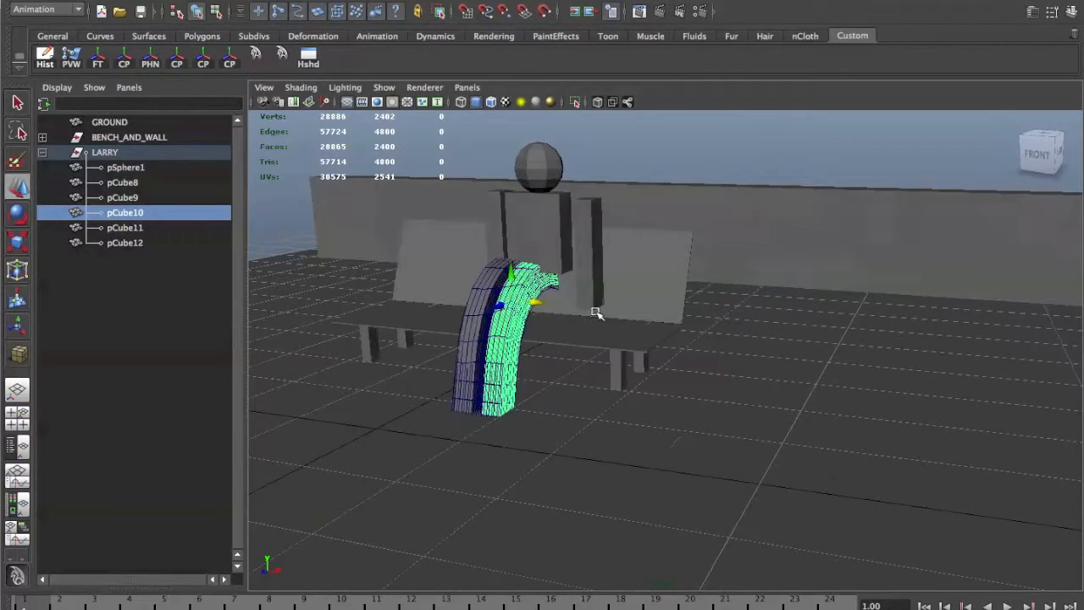
left_click(549, 227)
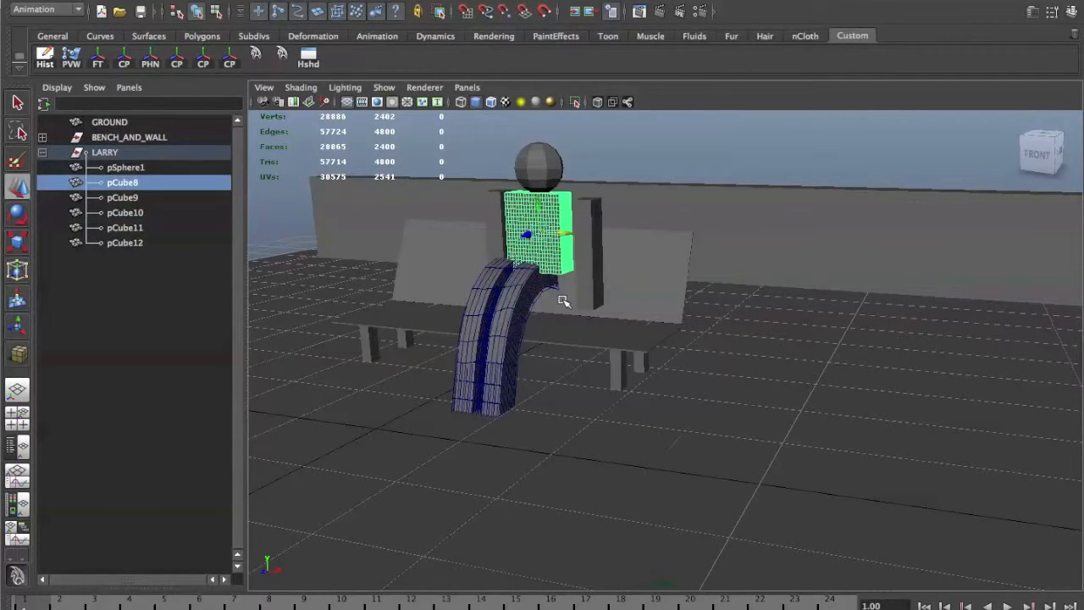
left_click(193, 152)
left_click_drag(585, 289, 565, 335, "alt")
left_click(564, 321)
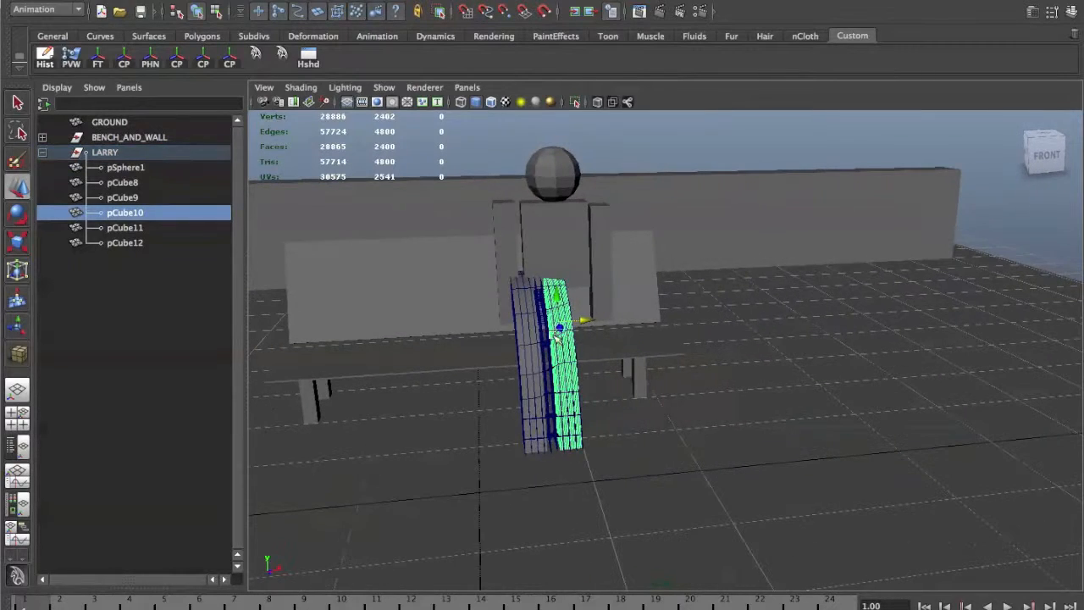
left_click(527, 337, "shift")
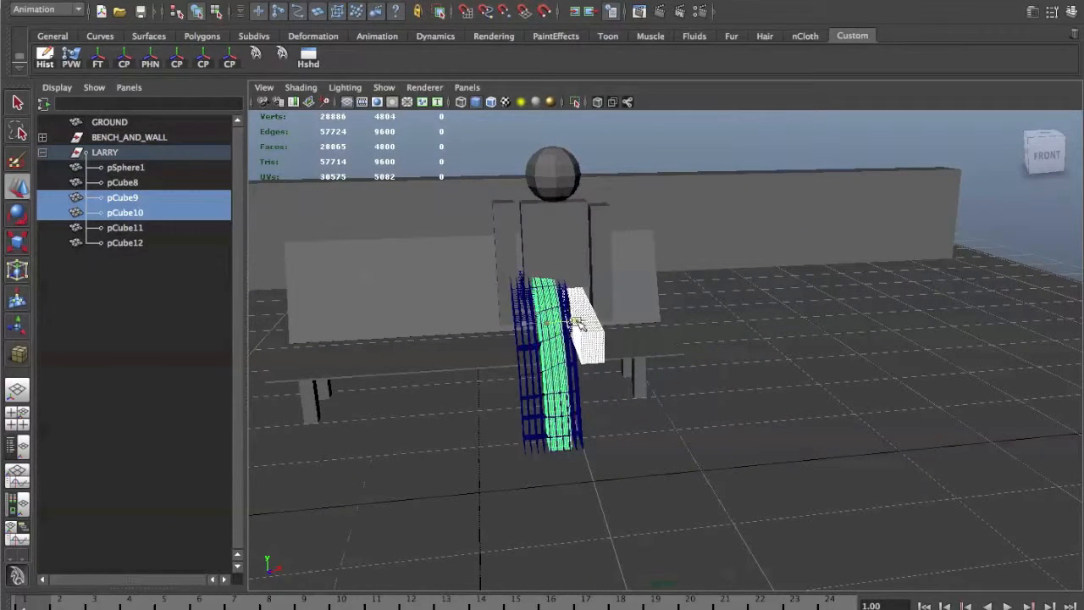
left_click(580, 259)
left_click(598, 252, "shift")
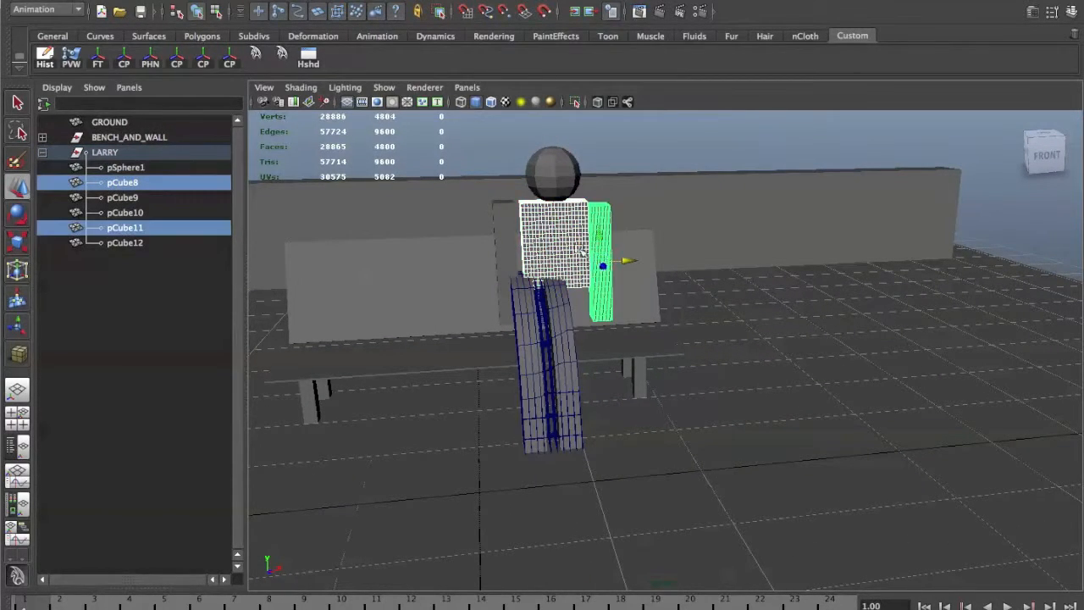
left_click(505, 254, "shift")
left_click(553, 168, "shift")
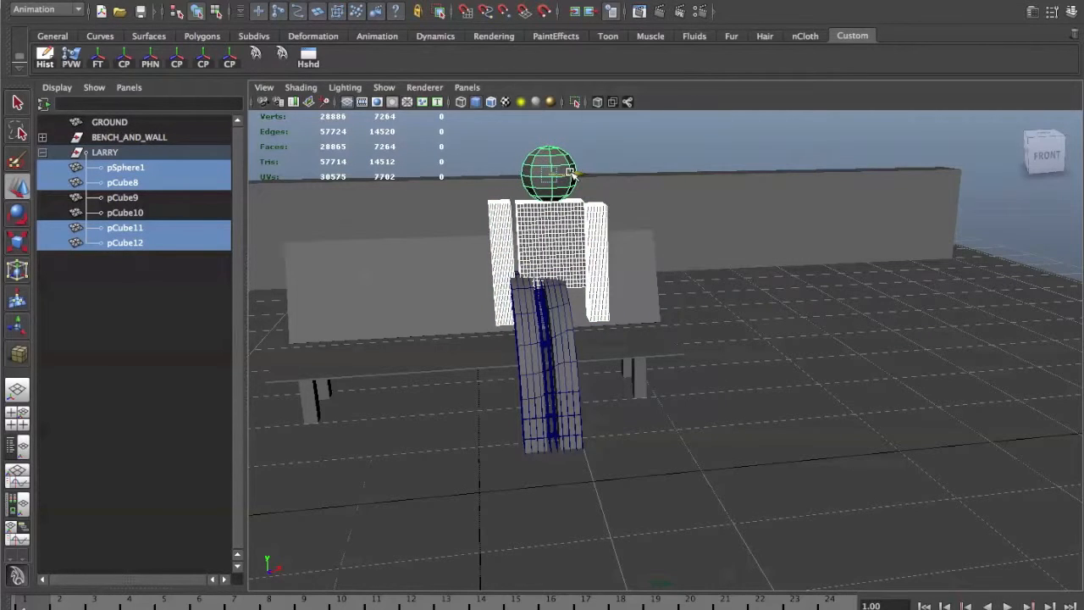
Frame the bent legs, try to delete the lattice around them, and undo the deletion.
left_click(570, 347)
key("f")
left_click_drag(571, 356, 754, 343, "alt")
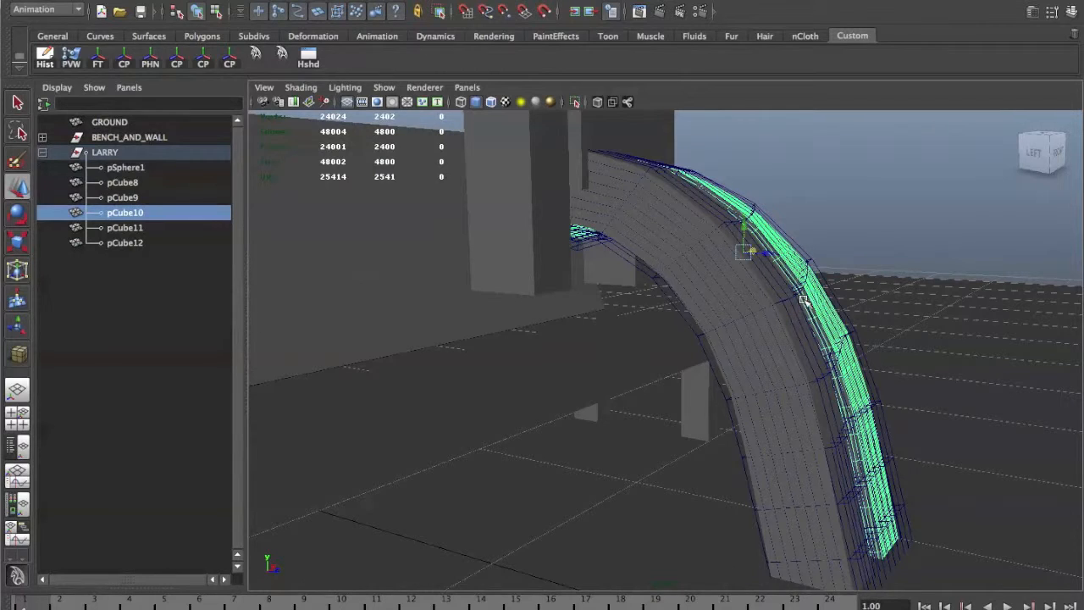
left_click(802, 301)
left_click(819, 256)
right_click_drag(819, 257, 818, 247)
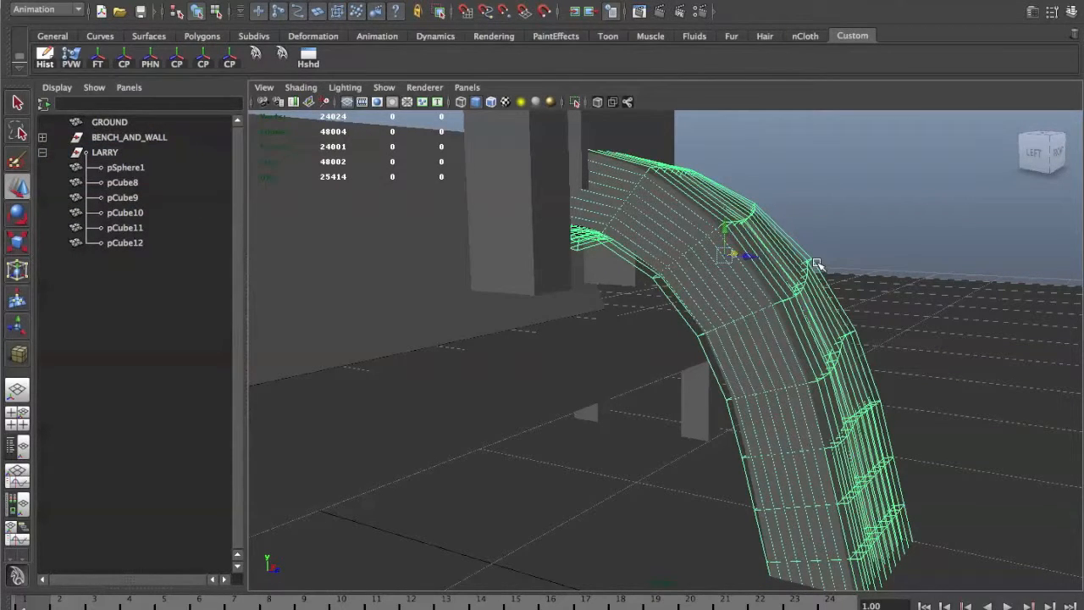
key("Delete")
left_click_drag(820, 266, 784, 274, "alt")
key("ctrl+z")
left_click_drag(751, 314, 734, 394, "alt")
scroll(724, 383, "down", 3)
key("Delete")
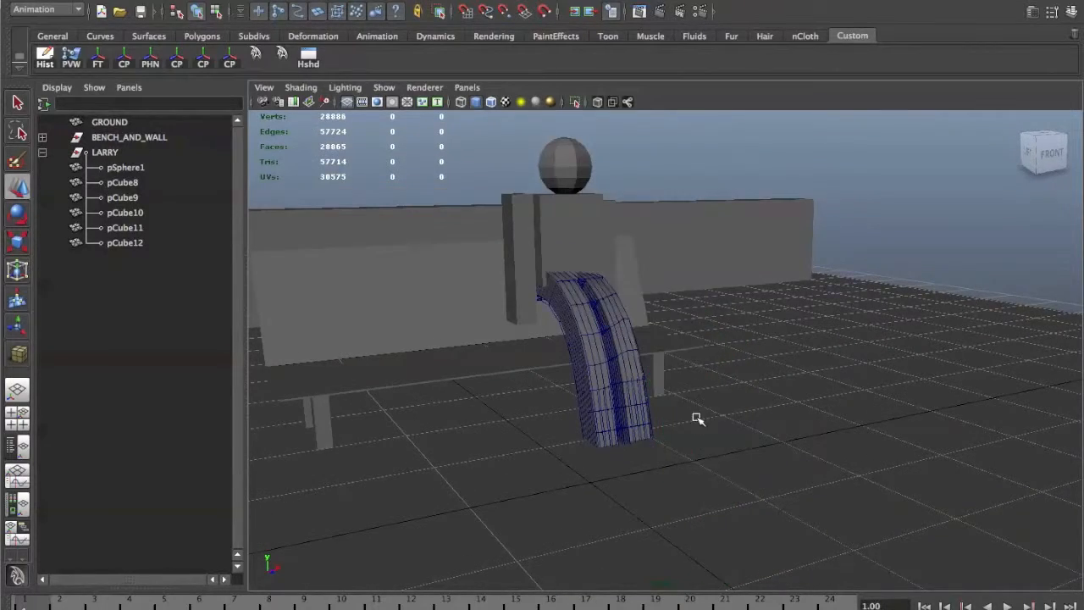
Duplicate both bent legs and move the copies sideways, clear of the originals.
scroll(678, 403, "up", 8)
left_click(506, 338)
scroll(562, 357, "down", 5)
left_click(543, 333, "shift")
key("ctrl+d")
left_click_drag(527, 291, 646, 287)
Delete the two original lattice-deformed legs.
left_click(606, 347)
left_click(556, 347, "shift")
key("Delete")
Move the two duplicated legs back under the figure's torso on the bench seat.
left_click(651, 332)
left_click(709, 301, "shift")
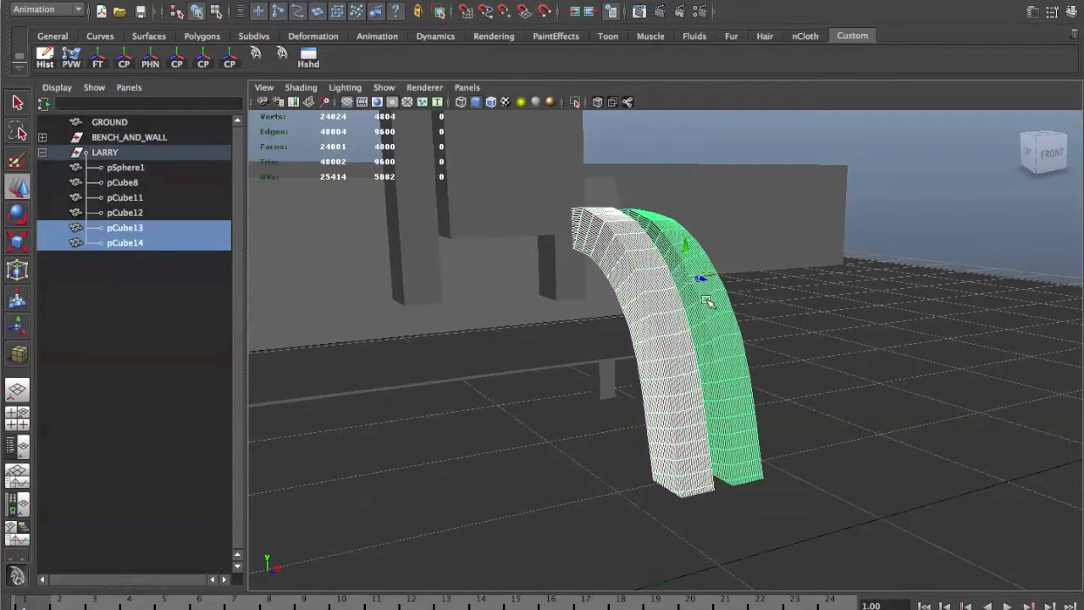
left_click_drag(714, 273, 555, 230)
left_click_drag(581, 267, 580, 286)
scroll(780, 250, "down", 5)
left_click(780, 251)
Select the LARRY group and examine the seated figure from several angles.
left_click_drag(936, 253, 814, 258, "alt")
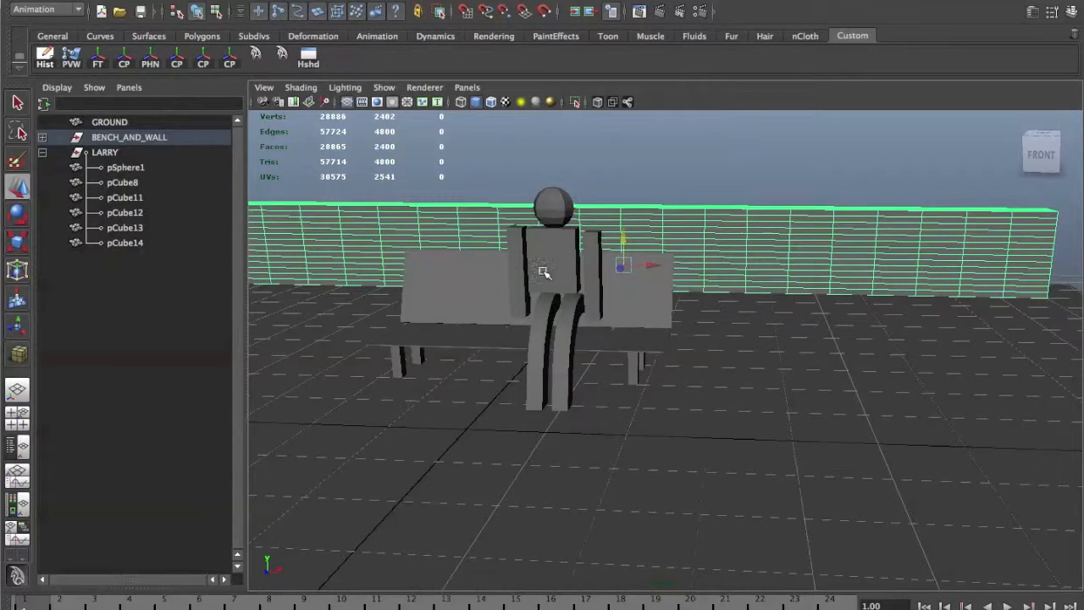
left_click_drag(544, 280, 614, 294, "alt")
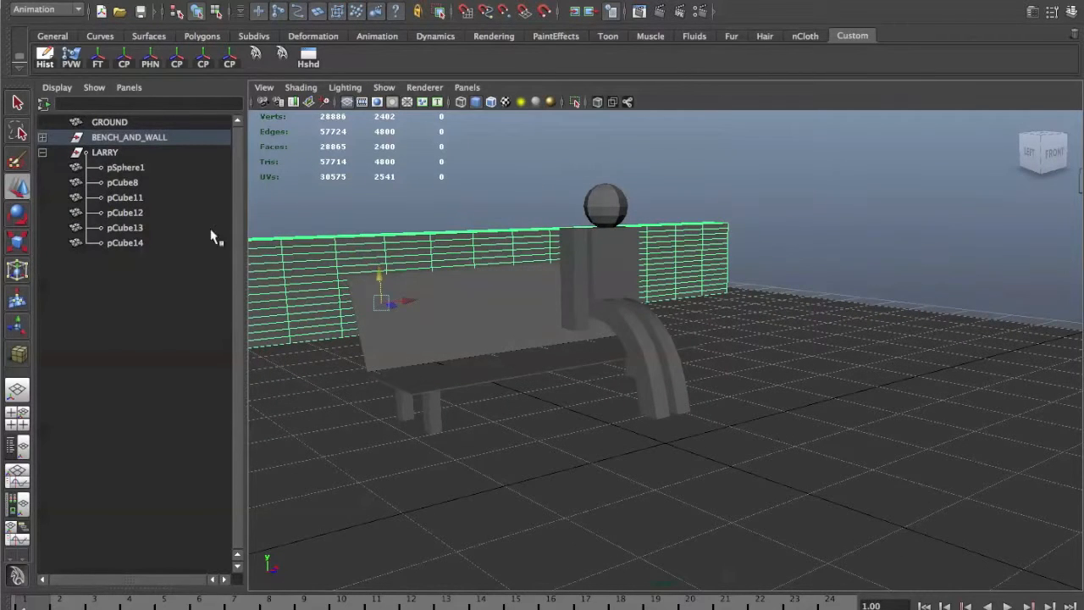
left_click(106, 152)
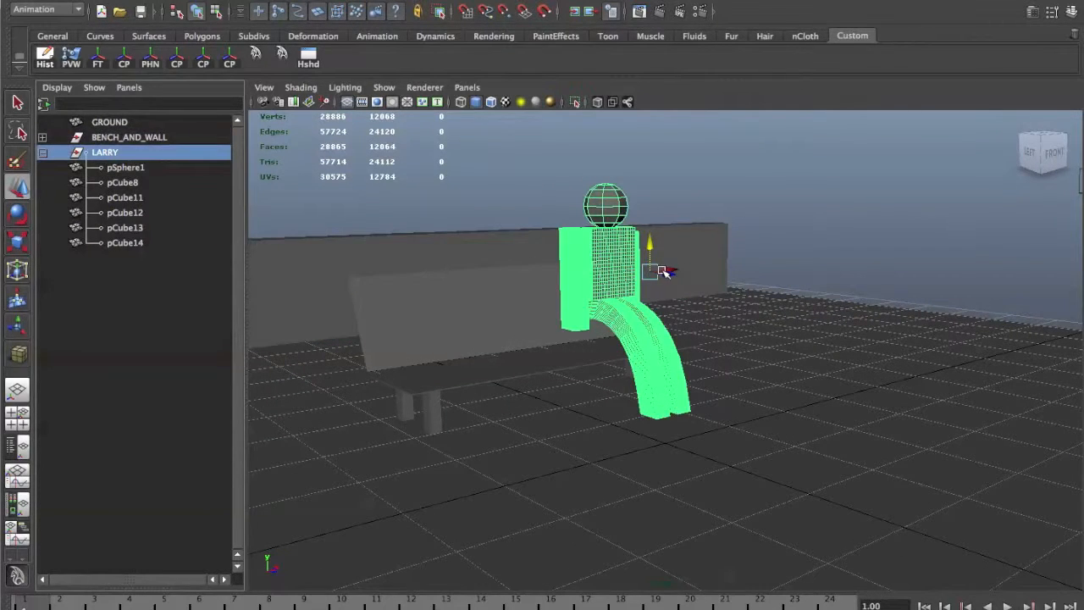
left_click_drag(649, 308, 523, 280, "alt")
left_click_drag(550, 358, 700, 365, "alt")
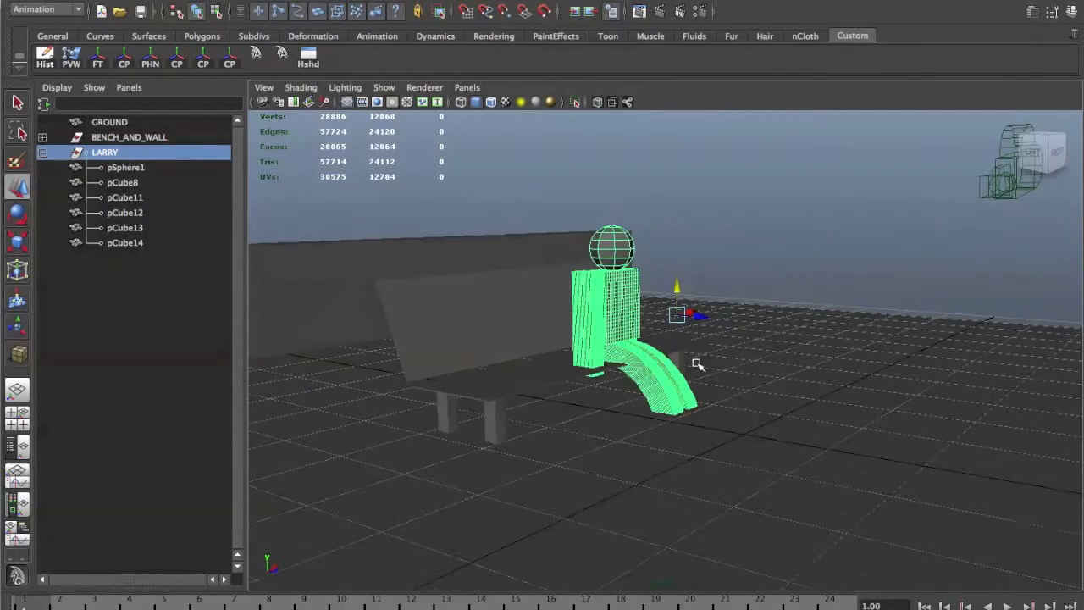
Clear the selection and save the scene.
left_click(862, 259)
scroll(850, 257, "down", 5)
left_click_drag(767, 278, 881, 405, "alt")
left_click_drag(965, 393, 483, 266, "alt")
left_click(227, 5)
left_click(143, 13)
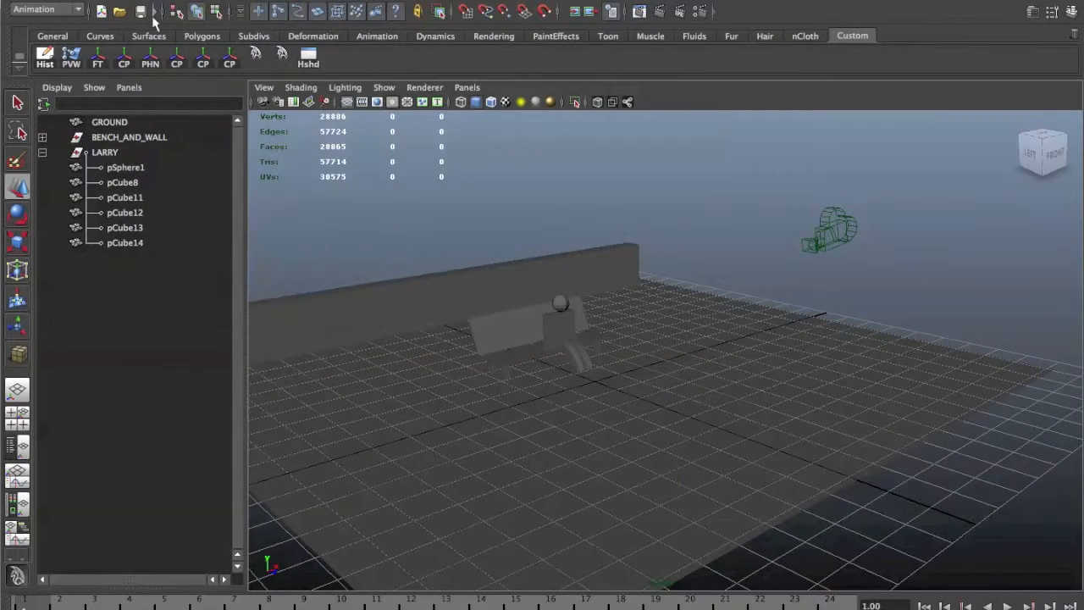
Create a polygon sphere above and behind the ground plane.
left_click(202, 36)
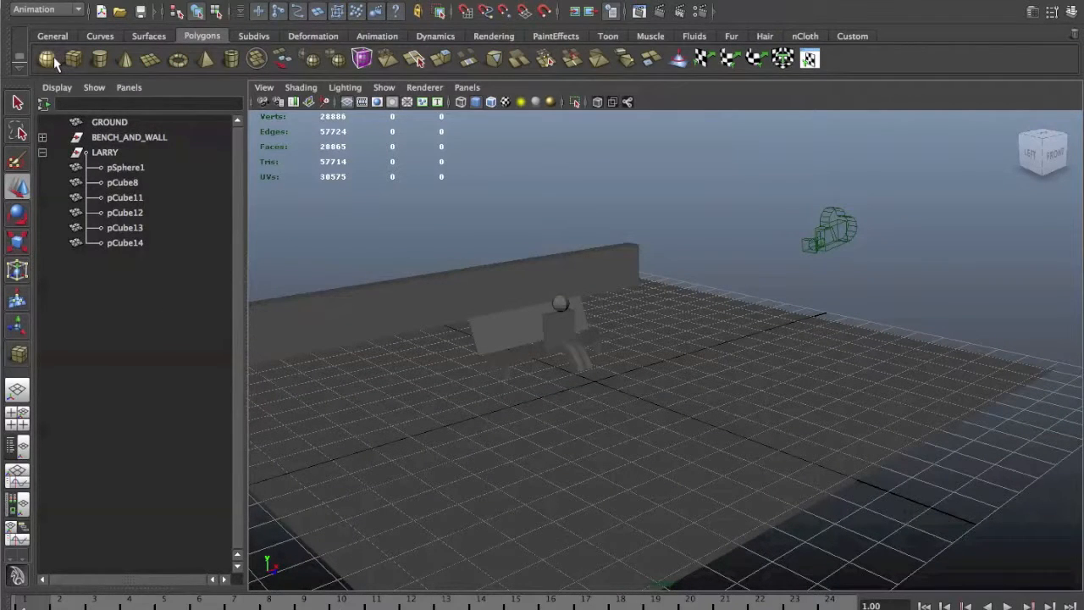
left_click(48, 58)
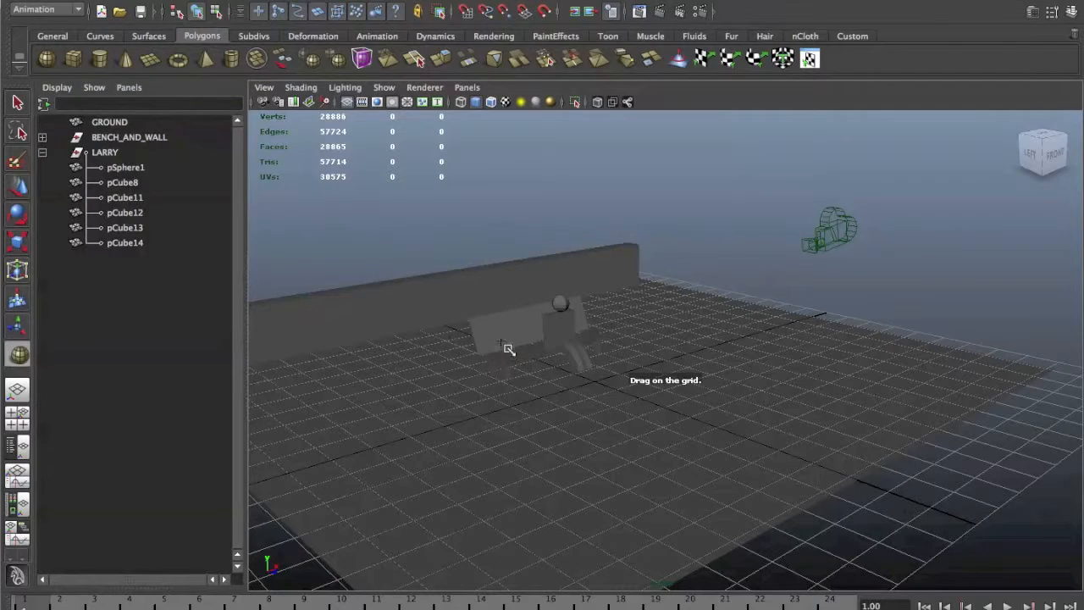
mouse_move(712, 222)
left_mouse_down()
mouse_move(738, 249)
mouse_move(710, 227)
left_mouse_up()
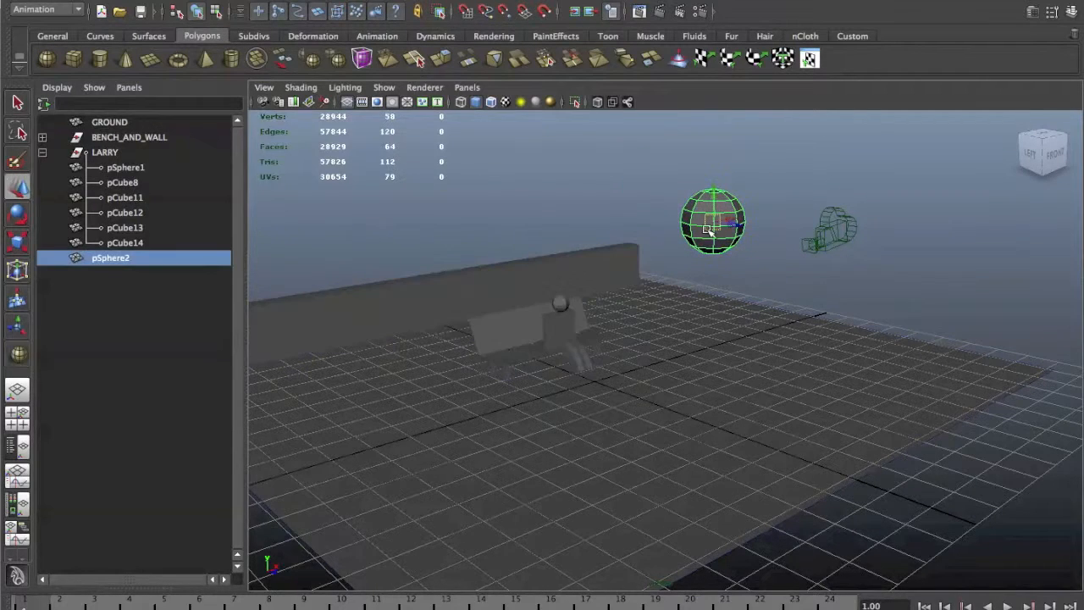
left_click(79, 65)
mouse_move(772, 213)
left_mouse_down("alt")
mouse_move(794, 212)
mouse_move(622, 214)
left_mouse_up("alt")
scroll(867, 268, "down", 10)
left_click_drag(866, 268, 774, 303, "alt")
scroll(771, 305, "down", 6)
mouse_move(719, 418)
left_mouse_down()
mouse_move(782, 429)
mouse_move(796, 413)
mouse_move(788, 364)
mouse_move(760, 395)
left_mouse_up()
left_click_drag(812, 429, 796, 426, "alt")
scroll(791, 428, "up", 10)
middle_click_drag(789, 429, 713, 351, "alt")
left_click_drag(714, 351, 691, 341, "alt")
key("ctrl+z")
key("ctrl+z")
key("ctrl+z")
key("ctrl+z")
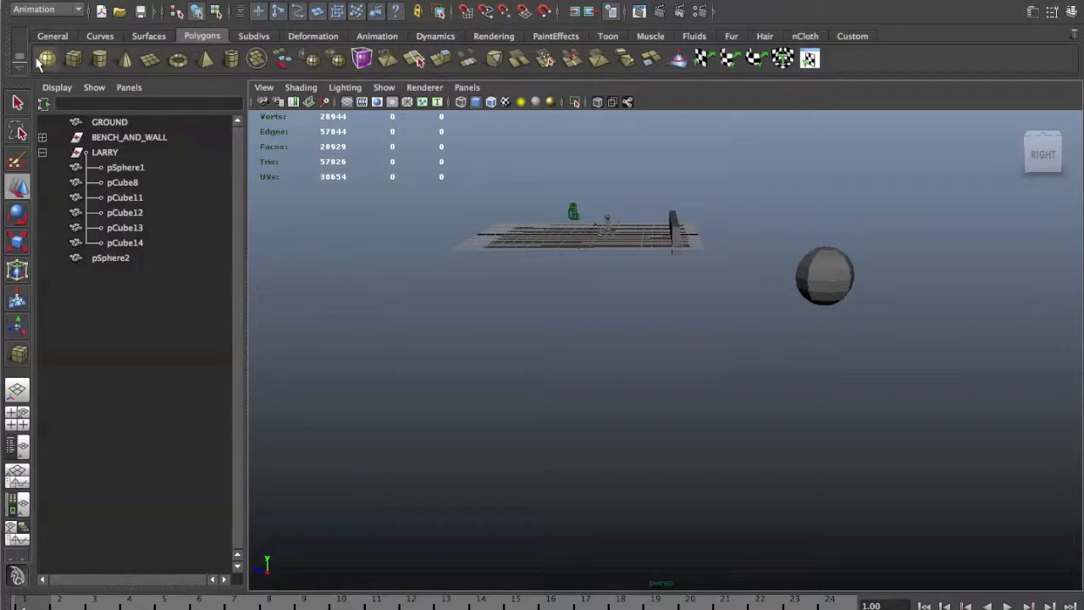
Create a second, larger polygon sphere below the first one, away from the ground plane.
left_click(46, 59)
left_click_drag(637, 347, 720, 377)
key("r")
key("w")
Switch the large sphere to vertex editing and move groups of its vertices to distort its shape.
right_click_drag(718, 375, 706, 374)
left_click_drag(529, 276, 684, 465)
left_click_drag(646, 375, 658, 383)
mouse_move(713, 282)
left_mouse_down()
mouse_move(749, 305)
mouse_move(730, 310)
mouse_move(709, 276)
left_mouse_up()
Turn on Soft Select for the Select Tool with a falloff radius of 6.04, and close the tool settings.
double_click(19, 104)
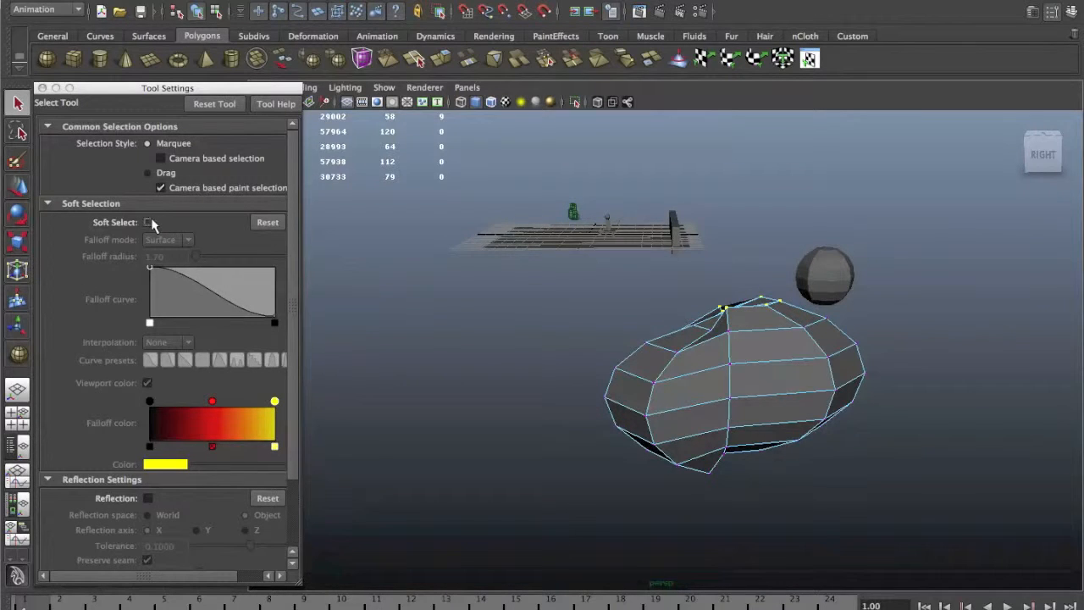
left_click(149, 222)
left_click_drag(218, 259, 202, 259)
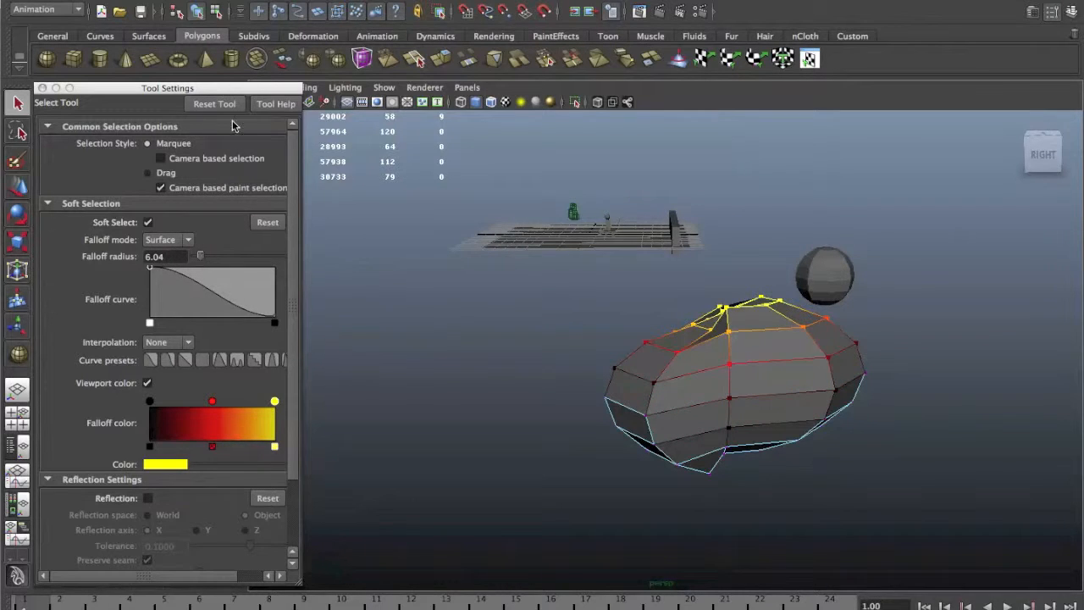
left_click(42, 88)
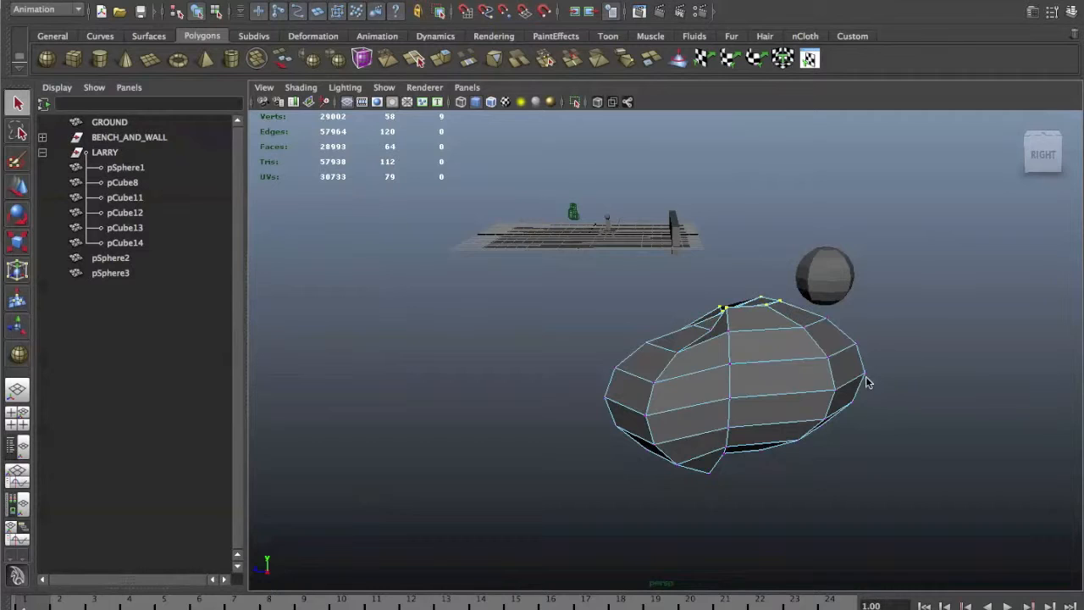
Select vertices on the distorted sphere and move them with soft falloff to sink its upper surface.
right_click_drag(796, 352, 735, 352)
left_click_drag(722, 300, 769, 363)
key("w")
mouse_move(872, 437)
left_mouse_down()
mouse_move(786, 337)
mouse_move(882, 445)
left_mouse_up()
key("F8")
key("F8")
Scale the selected end vertices of the distorted sphere vertically and shift them slightly.
key("r")
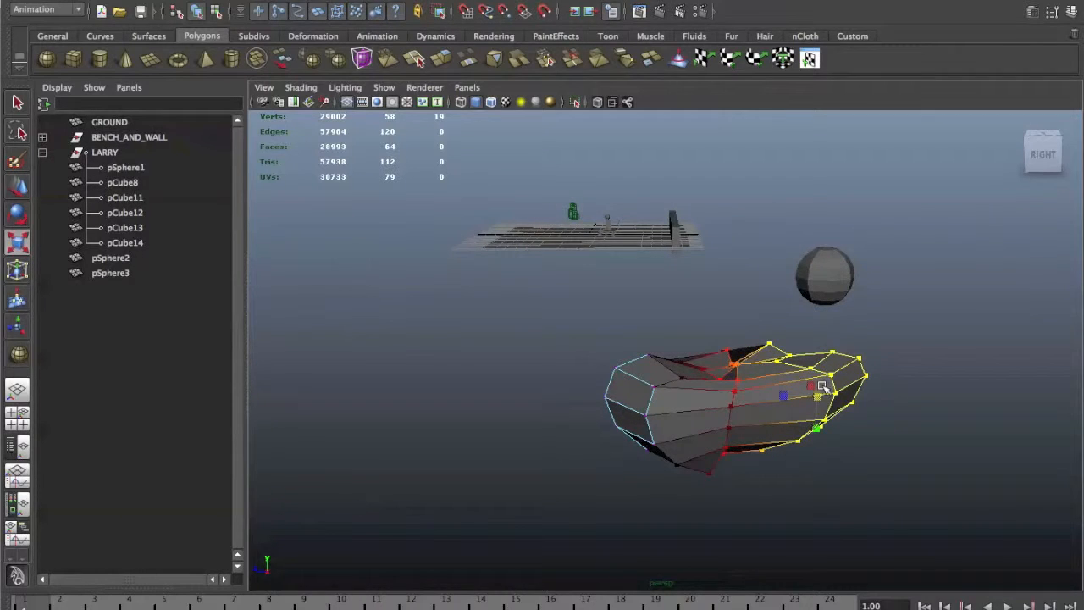
left_click_drag(809, 388, 1038, 369, "alt")
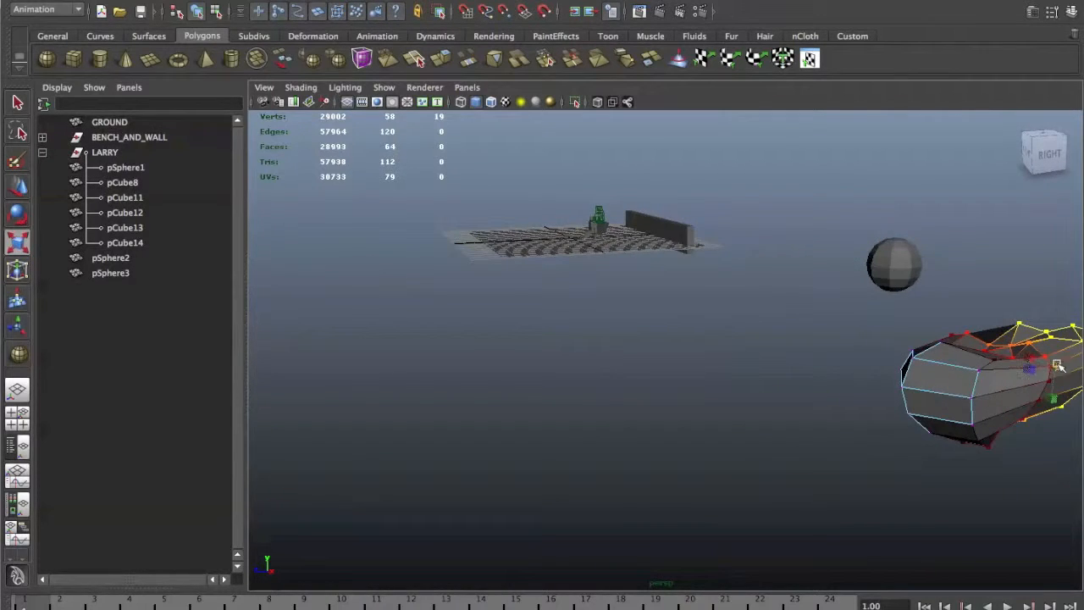
left_click_drag(1055, 401, 1056, 418)
left_click_drag(1059, 417, 1007, 413, "alt")
key("w")
mouse_move(862, 371)
left_mouse_down()
mouse_move(853, 346)
mouse_move(857, 374)
left_mouse_up()
Return the distorted sphere to object mode and activate the Sculpt Geometry tool on it.
right_click(818, 344)
right_click(807, 337, "shift")
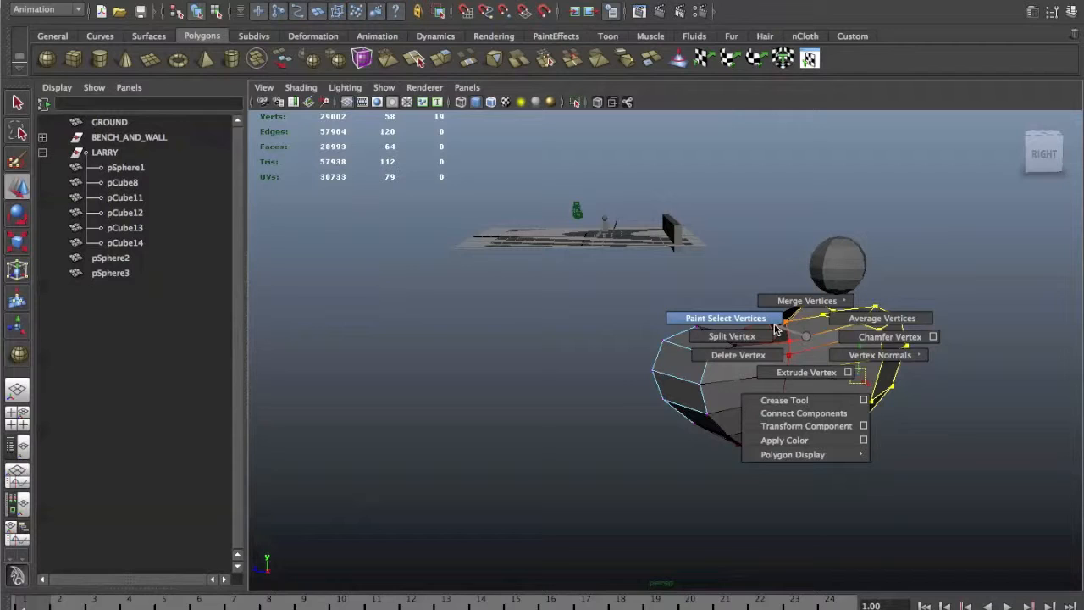
right_click(809, 339)
mouse_move(809, 339)
right_mouse_down()
mouse_move(819, 332)
mouse_move(782, 323)
mouse_move(791, 323)
right_mouse_up()
left_click(837, 337)
mouse_move(834, 339)
left_mouse_down("alt")
mouse_move(816, 359)
mouse_move(879, 397)
left_mouse_up("alt")
middle_click_drag(870, 430, 779, 349, "alt")
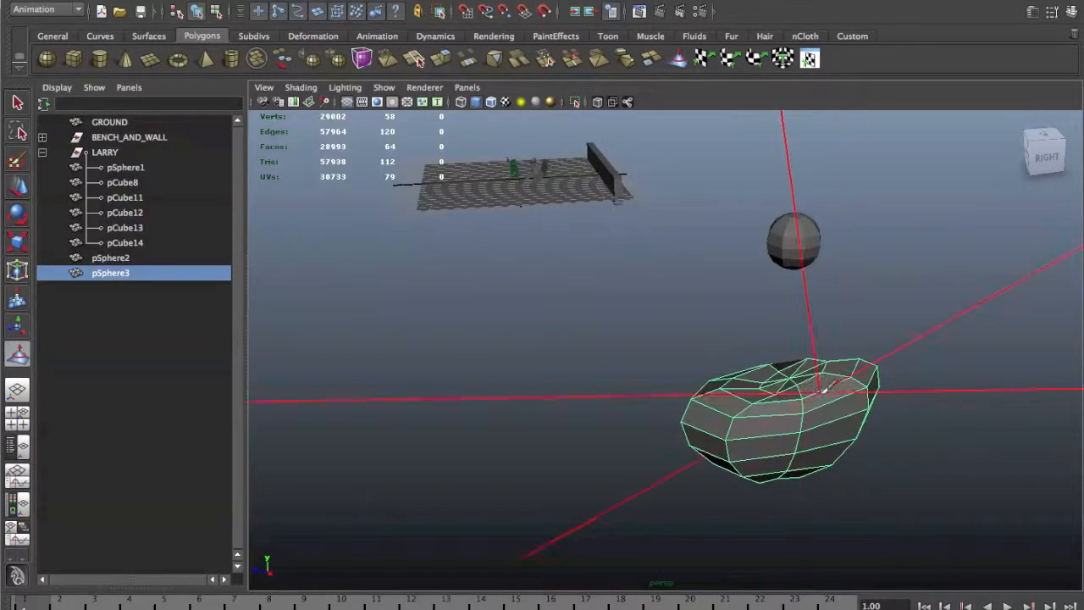
Adjust the Sculpt Geometry brush size for the distorted sphere and open the tool's settings.
key("b")
mouse_move(811, 396)
left_mouse_down()
mouse_move(681, 399)
mouse_move(687, 388)
mouse_move(621, 415)
left_mouse_up()
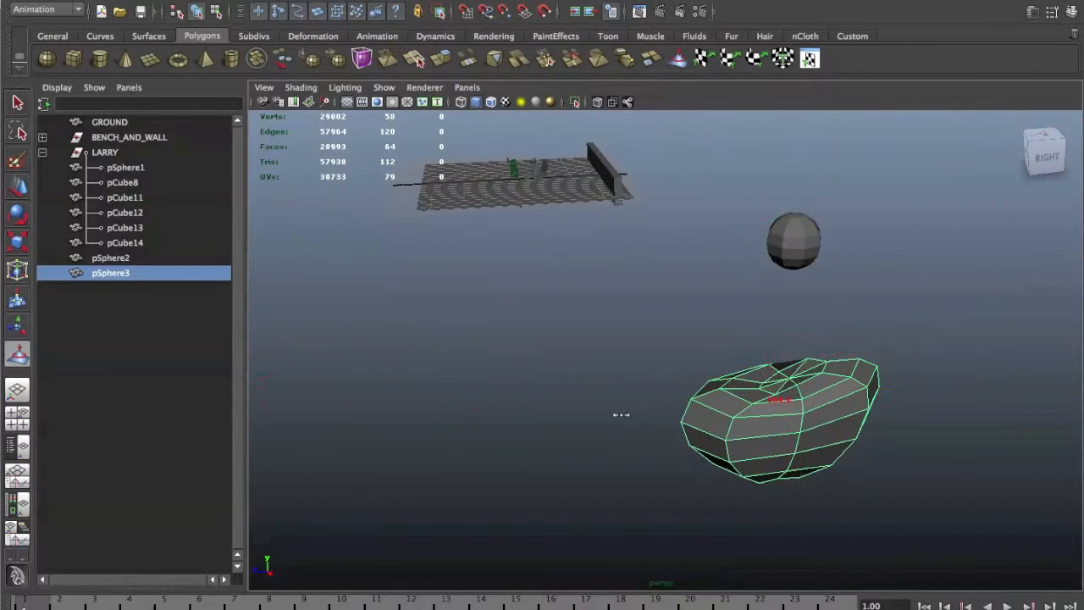
right_click_drag(946, 395, 791, 387, "alt")
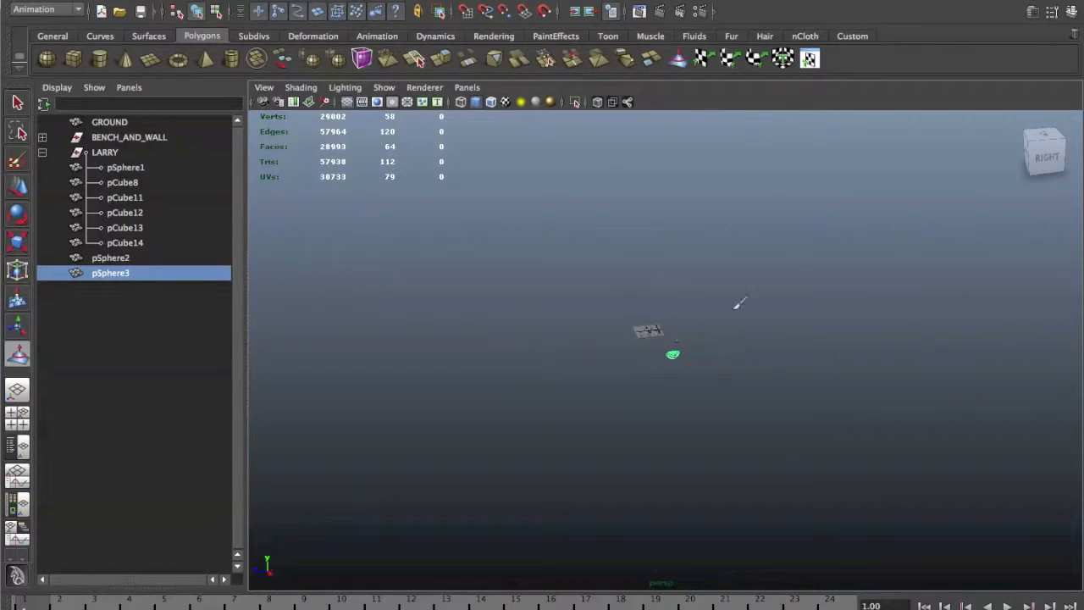
right_click(677, 348)
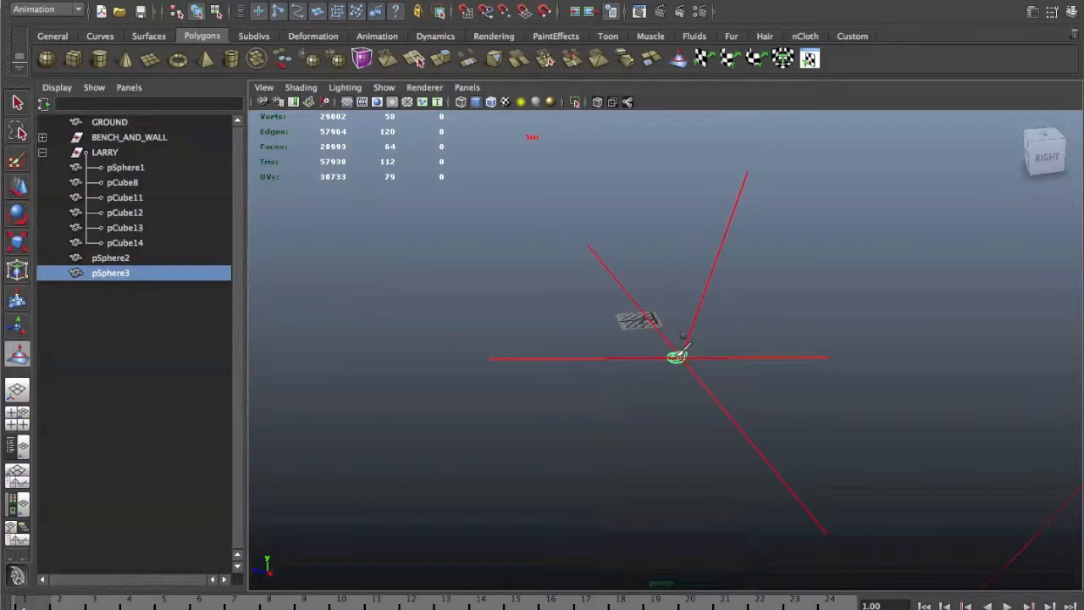
scroll(687, 356, "up", 10)
right_click(738, 381)
mouse_move(738, 367)
right_mouse_down("shift")
mouse_move(705, 376)
mouse_move(709, 348)
right_mouse_up("shift")
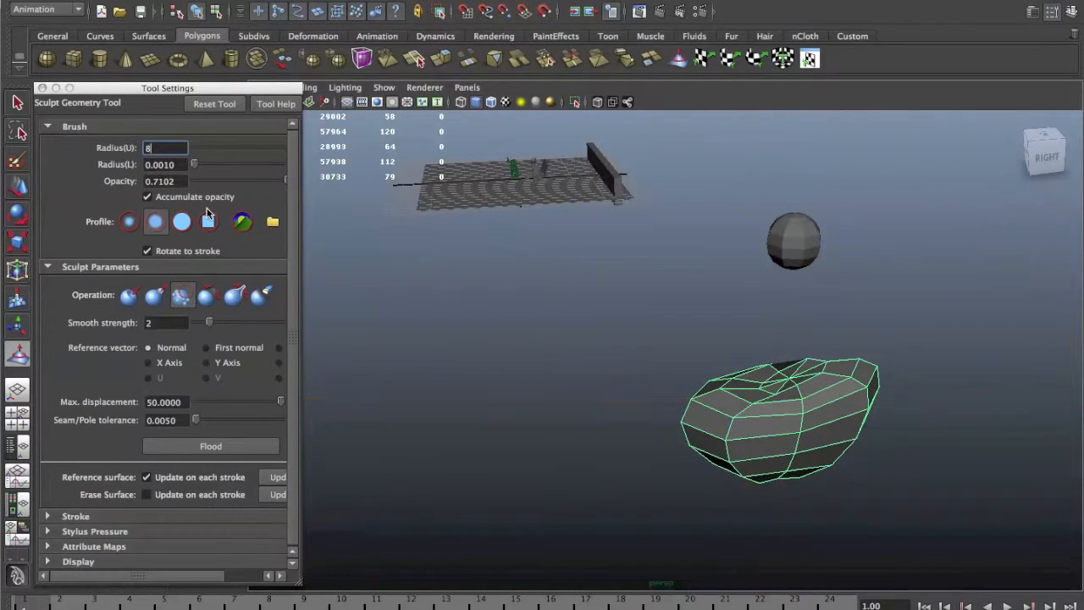
Smooth the surface of the distorted sphere by sculpting with the Smooth operation and an upper brush radius of 2.4495.
left_click_drag(882, 426, 856, 426, "alt")
left_click_drag(760, 430, 645, 427)
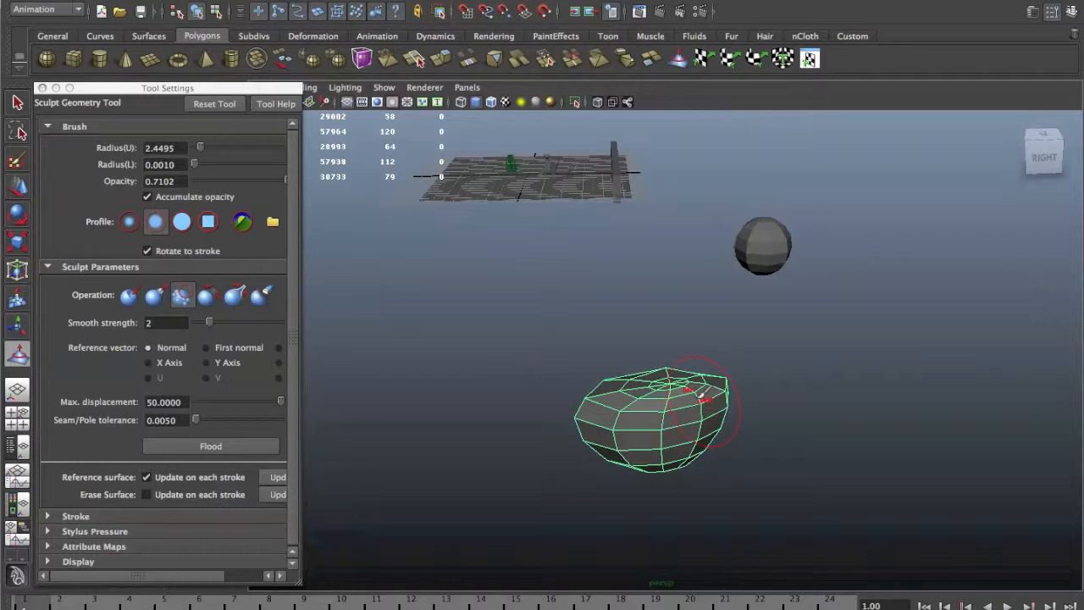
left_click_drag(704, 398, 425, 272, "alt")
left_click_drag(348, 282, 577, 309, "alt")
right_click_drag(605, 335, 634, 328)
Leave the sculpt tool, close the tool settings and activate the Move Tool on the distorted sphere.
key("q")
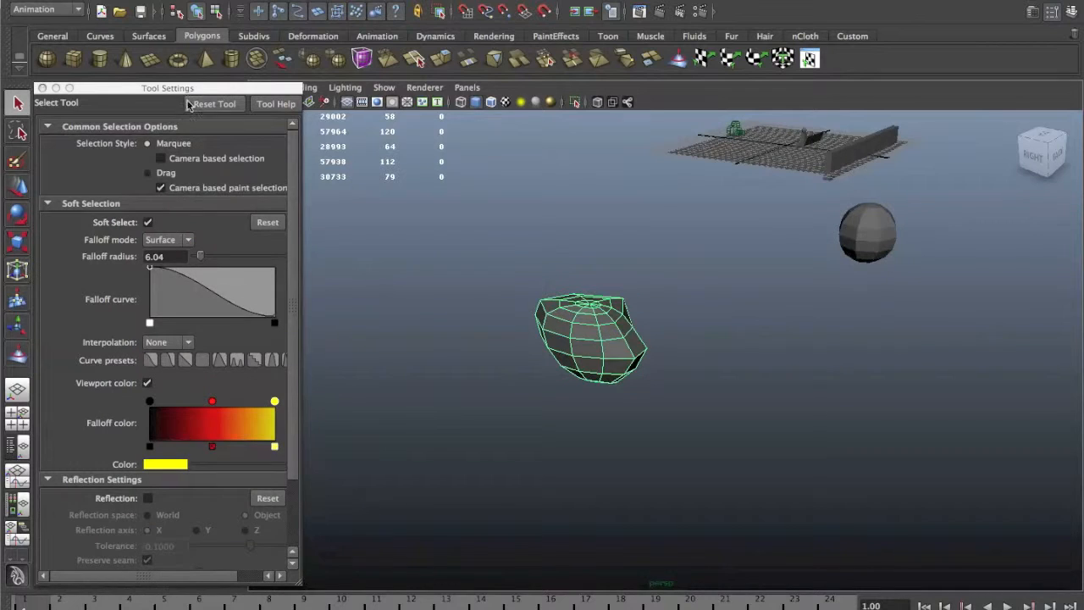
left_click(42, 88)
key("w")
left_click_drag(590, 310, 1029, 365)
left_click_drag(1044, 248, 676, 242)
left_click_drag(497, 262, 546, 252)
Move the distorted sphere slightly down and away from the seated figure in the maximized side view.
key("space")
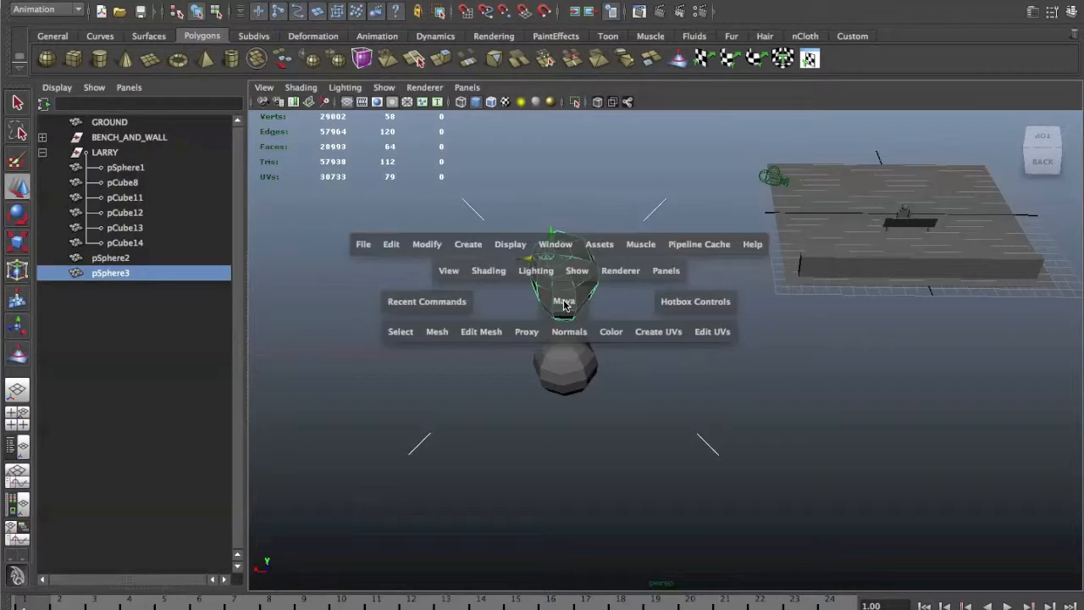
key("space")
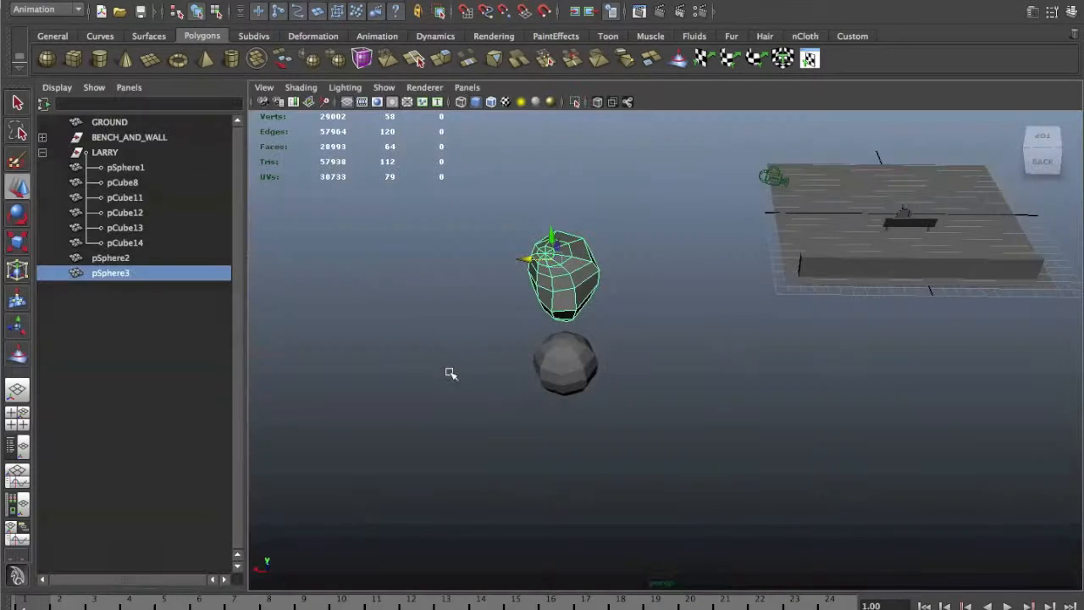
left_click(18, 418)
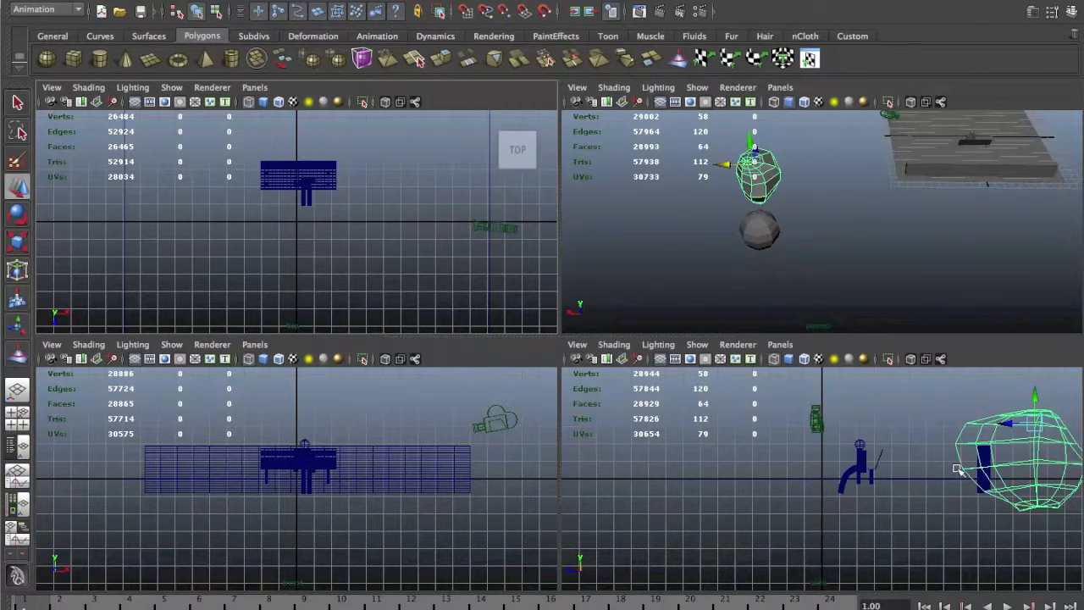
key("space")
middle_click_drag(871, 465, 756, 504, "alt")
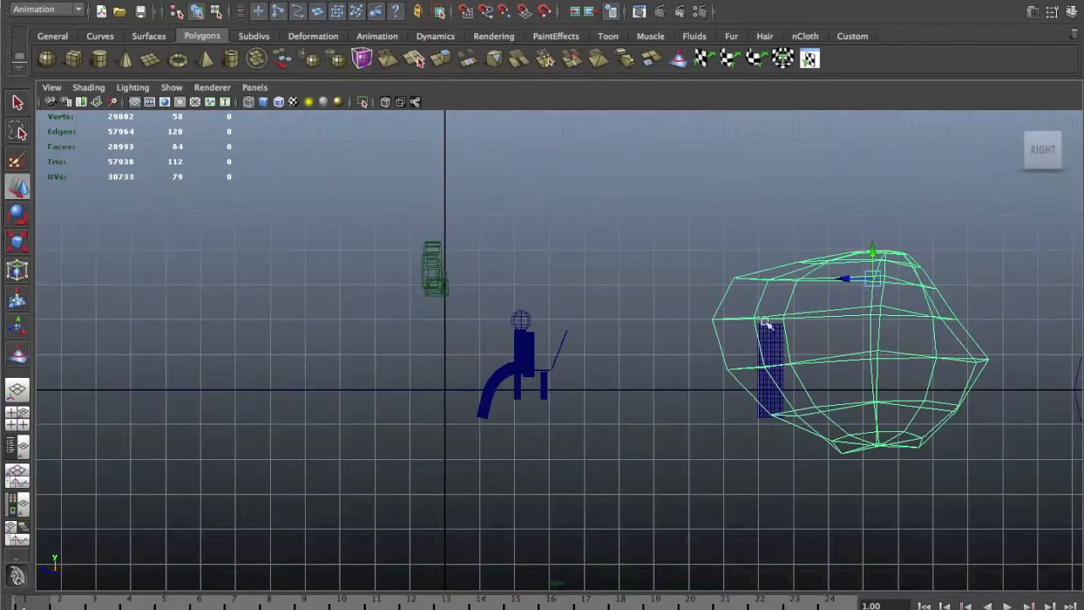
left_click_drag(878, 278, 900, 308)
Select the plain sphere and move it on top of the distorted sphere in the side view.
right_click_drag(901, 307, 794, 370, "alt")
left_click(794, 370)
left_click(786, 368)
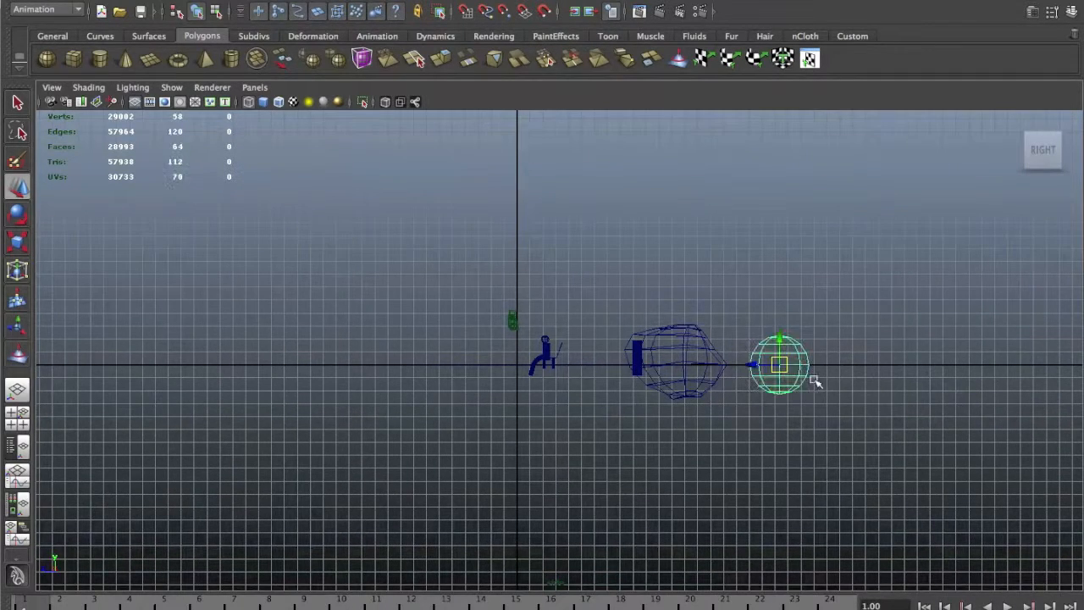
left_click_drag(779, 366, 683, 293)
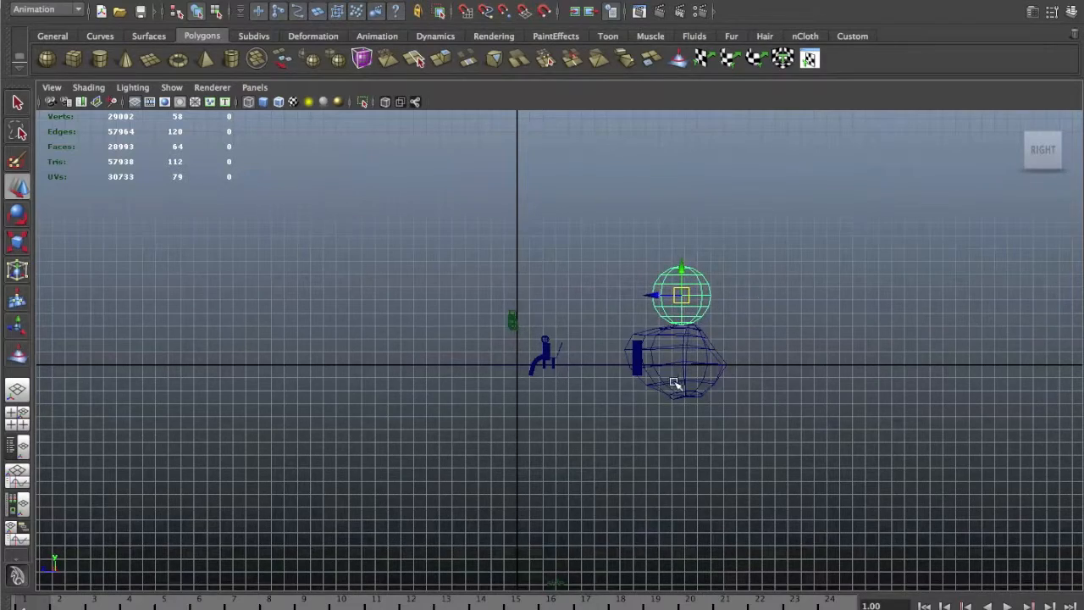
Line up the two stacked spheres horizontally in the front view and clear the selection.
key("space")
key("space")
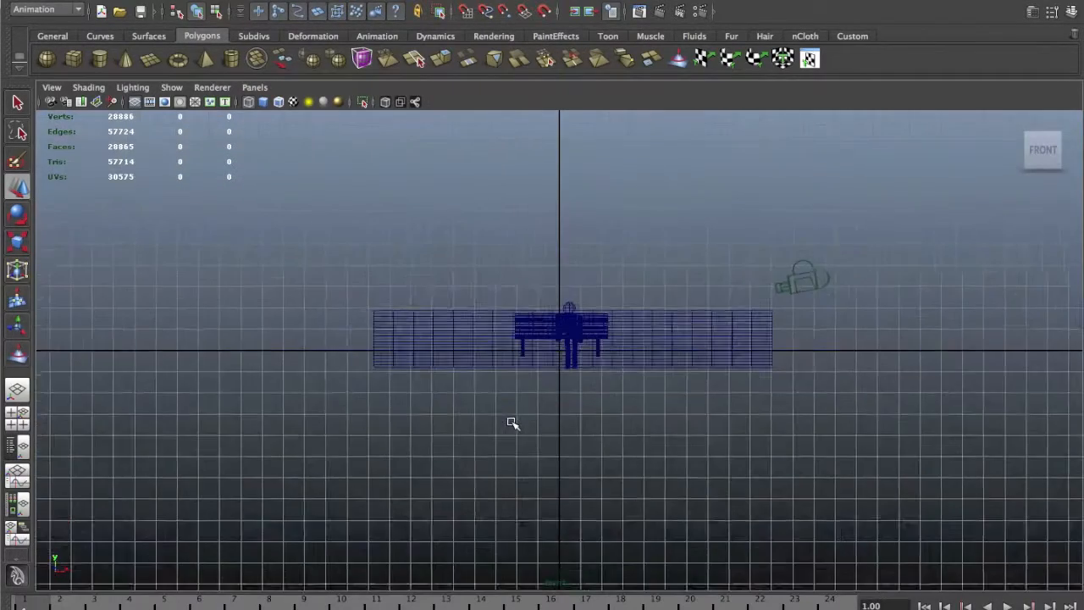
key("f")
right_click_drag(792, 425, 673, 435, "alt")
middle_click_drag(673, 435, 664, 317, "alt")
left_click(602, 316)
left_click_drag(580, 294, 610, 300)
key("e")
left_click(612, 297)
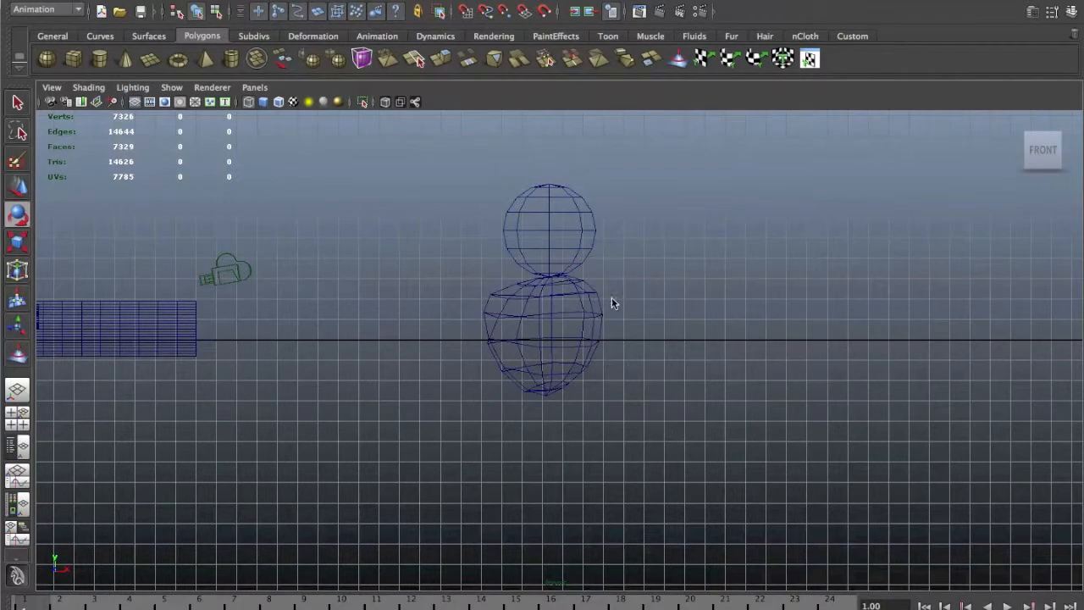
Select the upper sphere in the perspective view and stretch it vertically into an egg-shaped head.
key("space")
key("space")
left_click_drag(687, 286, 779, 274, "alt")
left_click(616, 145)
middle_click_drag(645, 187, 666, 344, "alt")
mouse_move(666, 344)
left_mouse_down("alt")
mouse_move(746, 329)
mouse_move(652, 354)
left_mouse_up("alt")
right_click_drag(652, 353, 796, 325, "alt")
middle_click_drag(795, 324, 754, 366, "alt")
left_click_drag(754, 366, 755, 336, "alt")
key("r")
middle_click_drag(742, 249, 716, 318, "alt")
left_click_drag(678, 228, 678, 214)
Shift the stretched upper sphere slightly sideways over the body and clear the selection.
key("w")
left_click_drag(674, 266, 704, 267)
left_click(808, 310)
left_click_drag(809, 310, 766, 294, "alt")
middle_click_drag(718, 383, 677, 348, "alt")
left_click(708, 363)
left_click(677, 348)
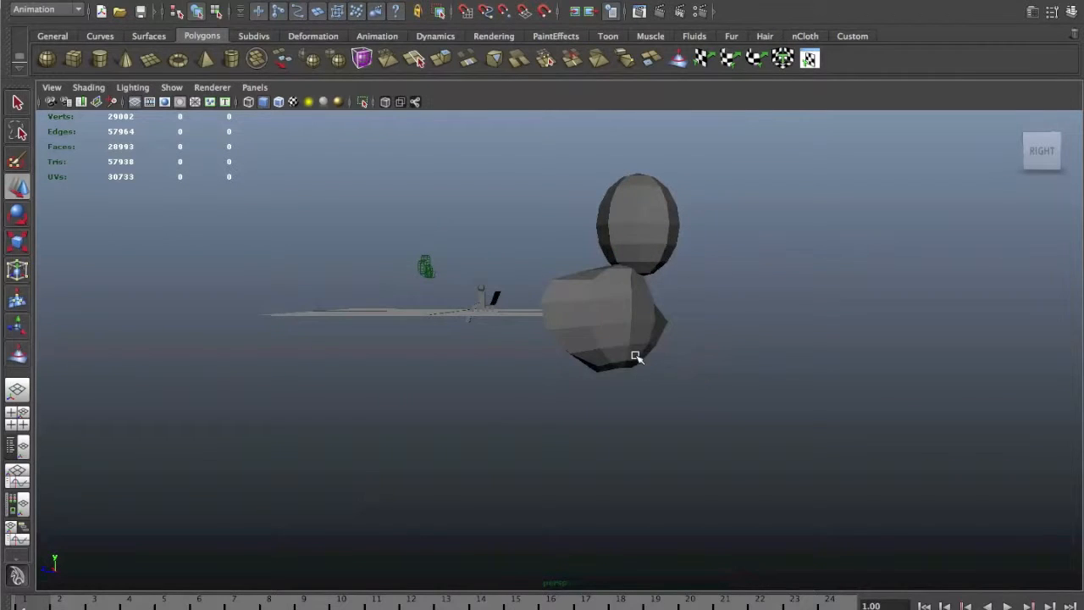
Create a small polygon cube interactively on the grid below the body sphere.
left_click(73, 58)
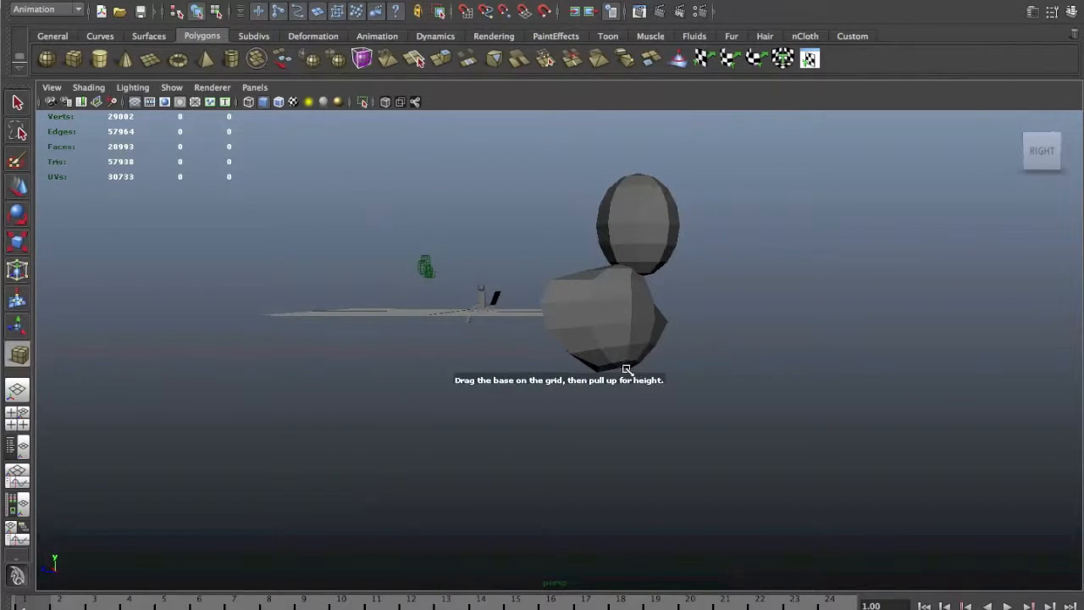
left_click_drag(618, 441, 604, 465, "alt")
left_click_drag(553, 412, 563, 417)
left_click_drag(563, 359, 564, 375)
Scale the new cube and position it under the body sphere as a leg.
key("w")
middle_click_drag(589, 402, 581, 205, "alt")
key("r")
left_click_drag(539, 208, 509, 282)
left_click(543, 274, "shift")
key("ctrl+z")
left_click(507, 298)
left_click(531, 282)
left_click_drag(509, 283, 433, 317)
Duplicate the leg, place the copy beside the original under the body and clear the selection.
key("f")
scroll(577, 303, "down", 5)
key("ctrl+d")
left_click_drag(622, 336, 885, 389, "alt")
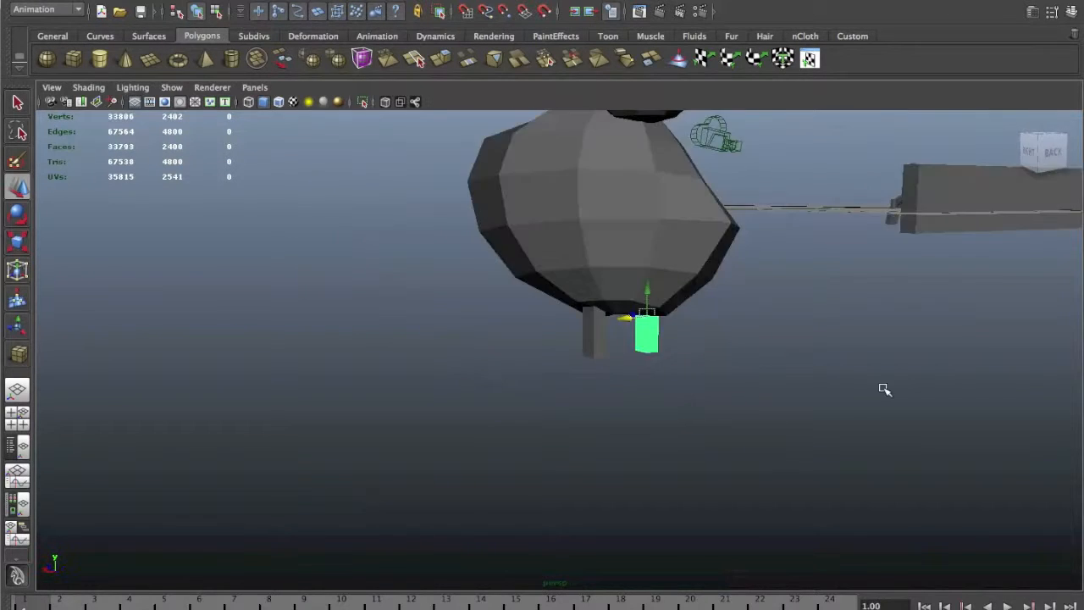
left_click(884, 389)
right_click_drag(884, 389, 649, 401, "alt")
left_click_drag(649, 401, 684, 373, "alt")
middle_click_drag(685, 373, 822, 398, "alt")
left_click_drag(822, 398, 757, 392, "alt")
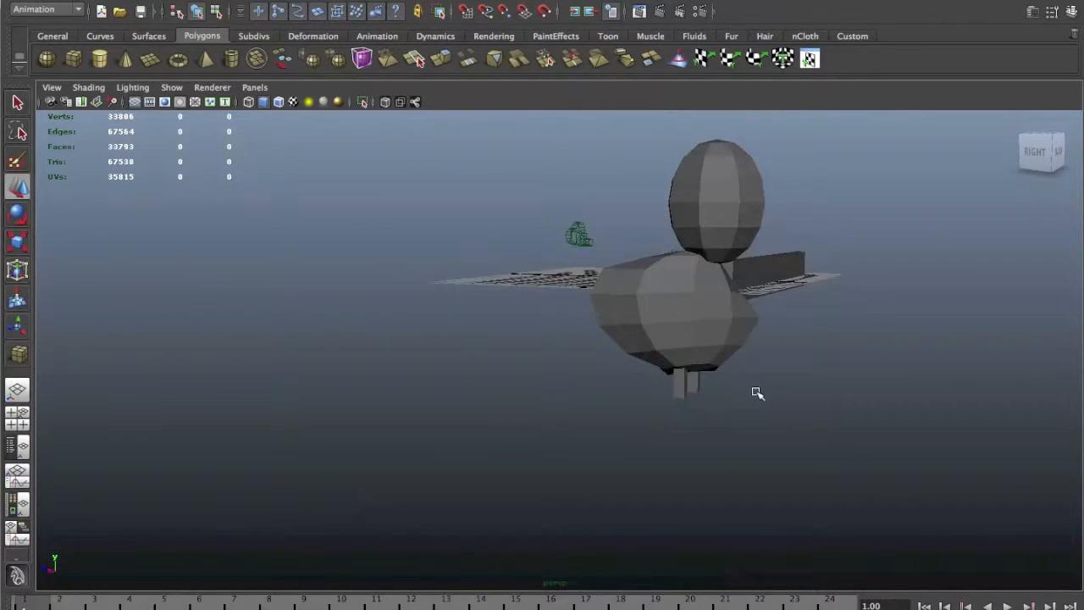
Switch one leg to face selection and select the faces around its lower end.
left_click(680, 389)
right_click_drag(699, 404, 813, 420, "alt")
left_click_drag(813, 419, 856, 430, "alt")
right_click_drag(856, 430, 1020, 465, "alt")
left_click_drag(1020, 465, 847, 322, "alt")
middle_click_drag(847, 322, 653, 351, "alt")
left_click_drag(653, 351, 559, 395, "alt")
right_click_drag(542, 381, 540, 417)
left_click_drag(603, 460, 461, 398)
left_click(546, 409)
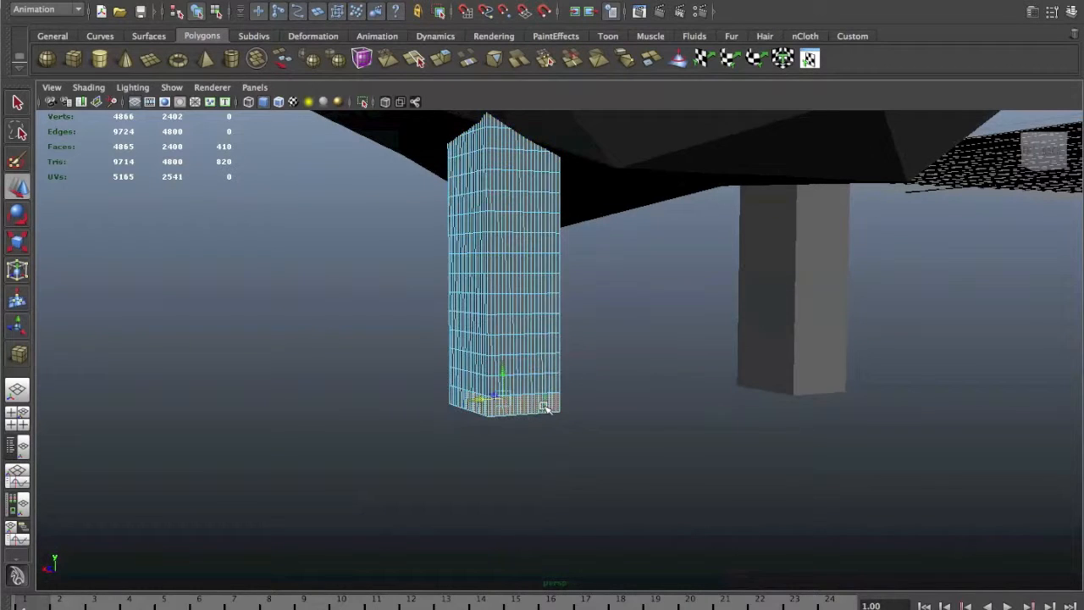
Clear the face selection, enable Camera based selection for the Select Tool and close its settings.
left_click_drag(546, 408, 402, 420, "alt")
left_click(402, 420)
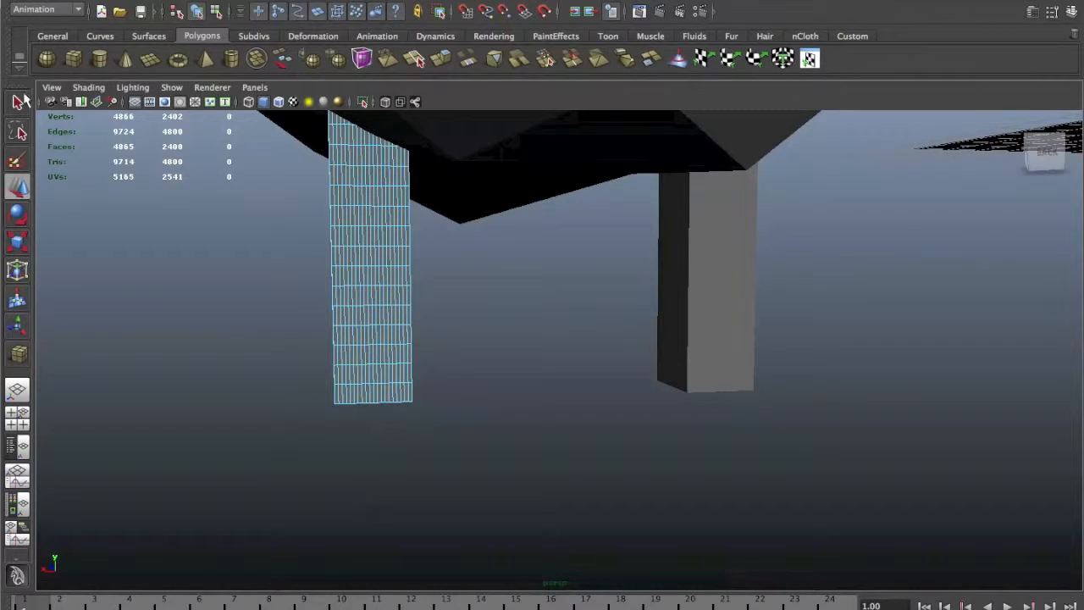
double_click(20, 102)
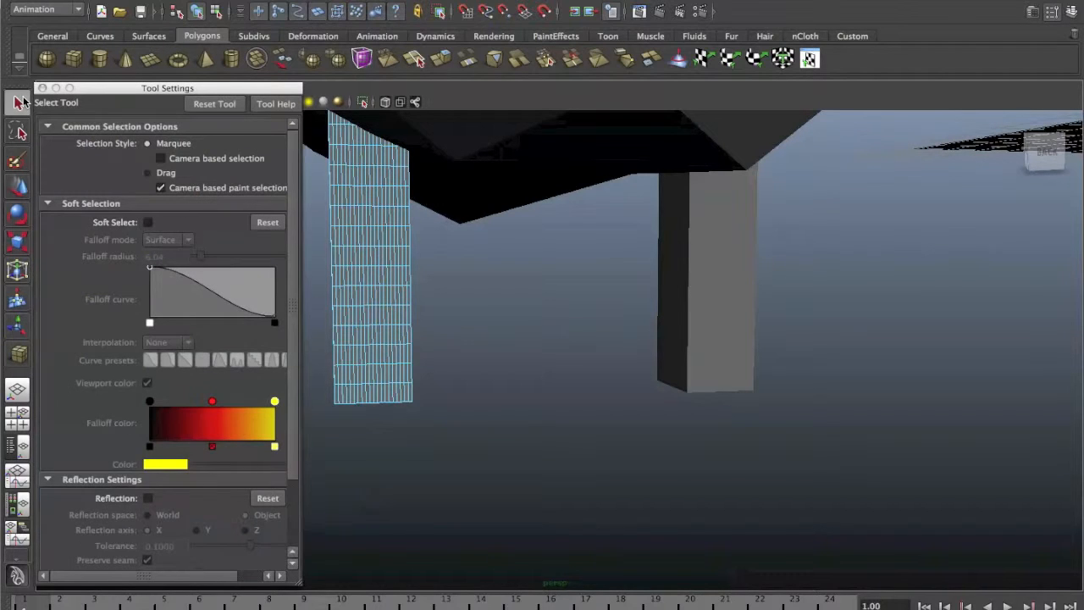
left_click(185, 159)
left_click(42, 88)
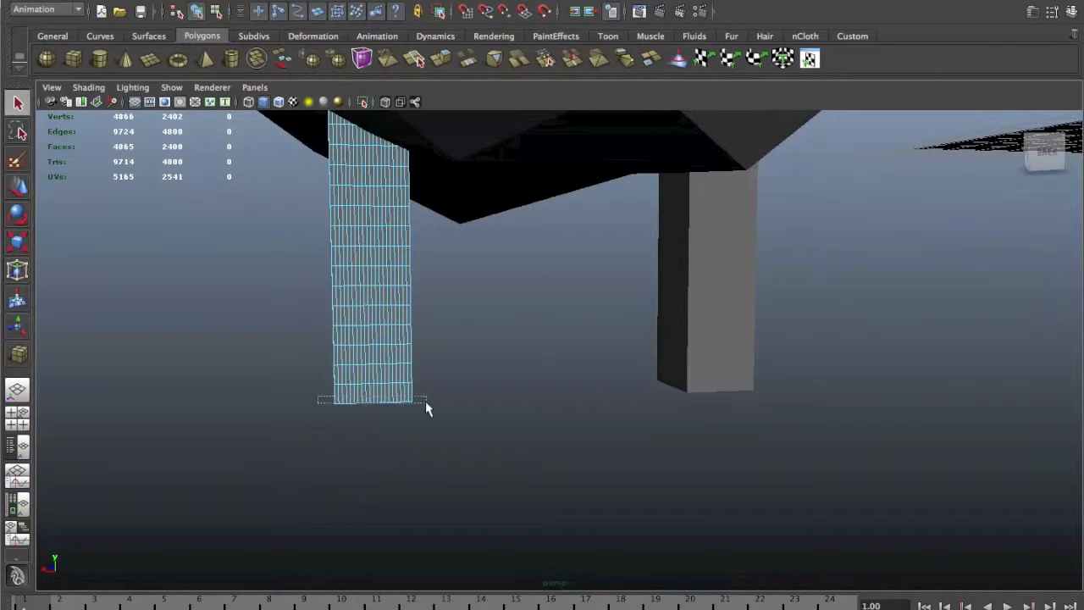
Try to extrude the camera-facing bottom row of faces outward from the leg.
left_click_drag(426, 409, 429, 411)
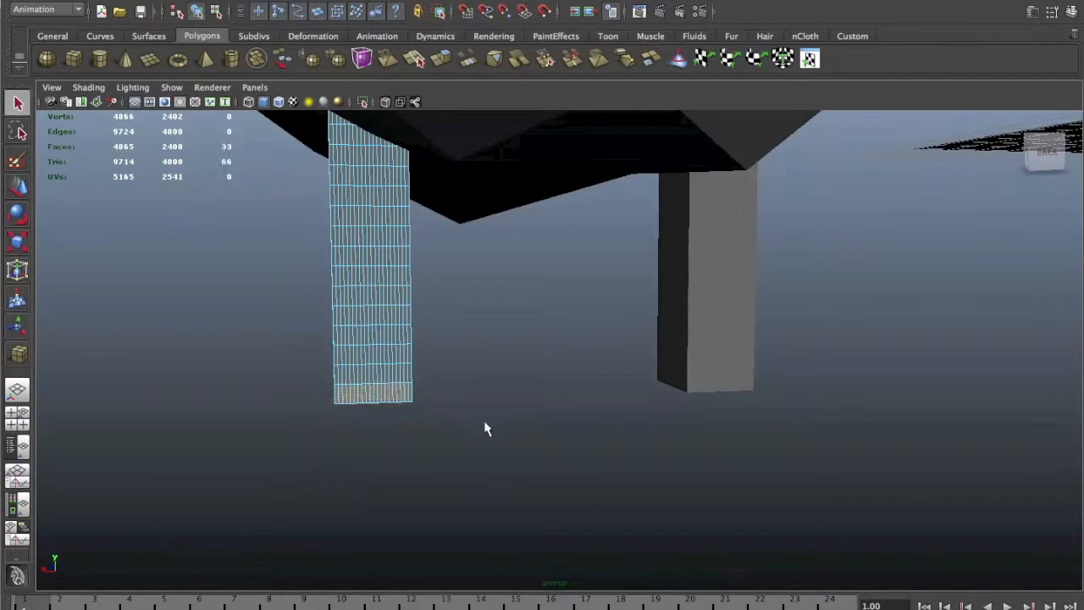
right_click(391, 393, "shift")
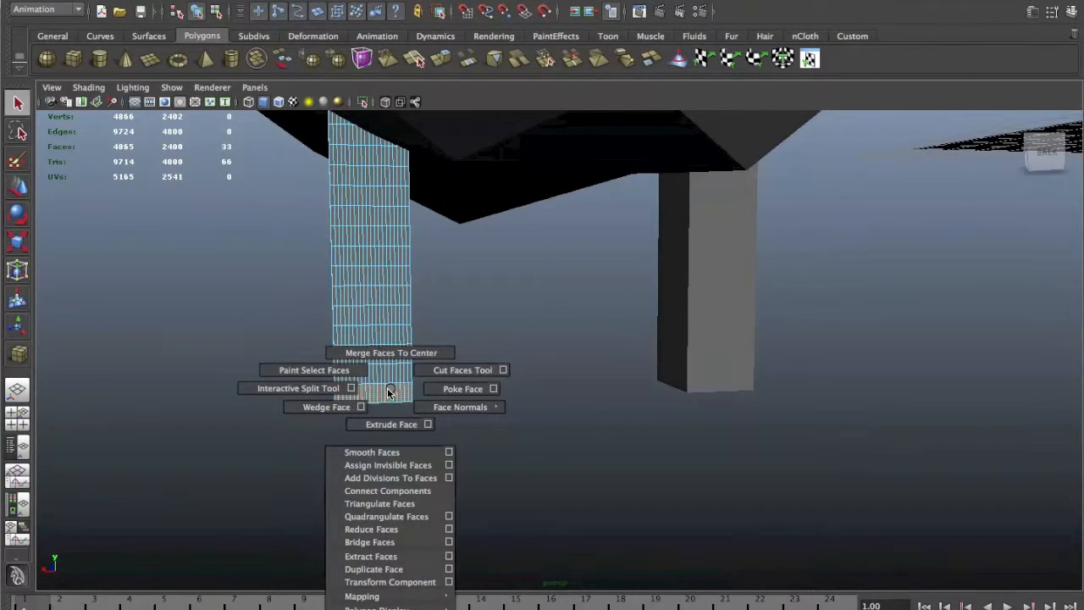
right_click_drag(387, 426, 387, 428, "shift")
left_click_drag(387, 429, 855, 451, "alt")
left_click(815, 395)
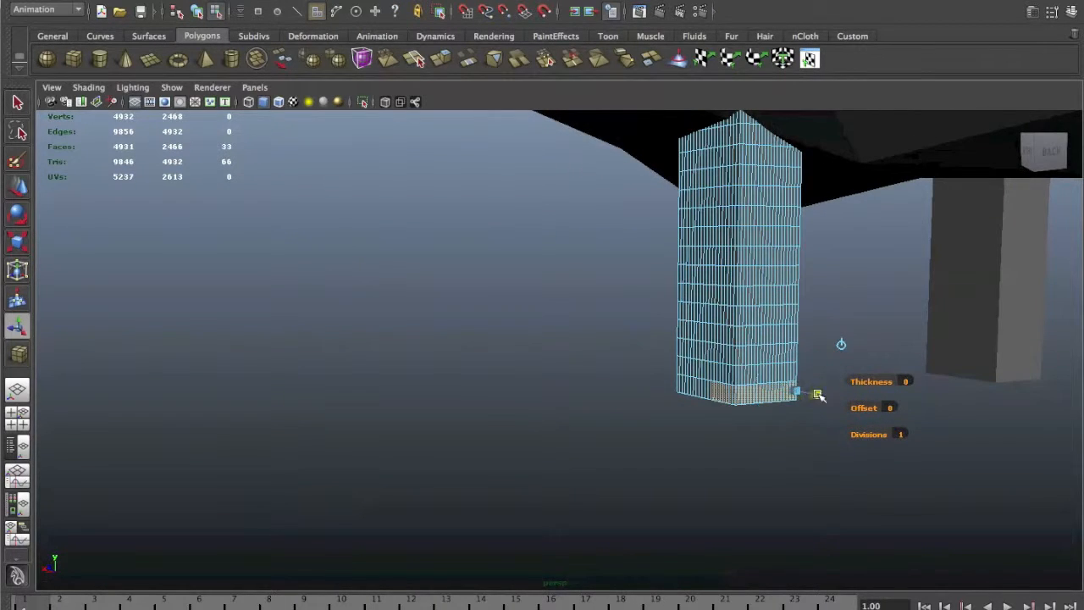
left_click_drag(861, 399, 638, 469, "alt")
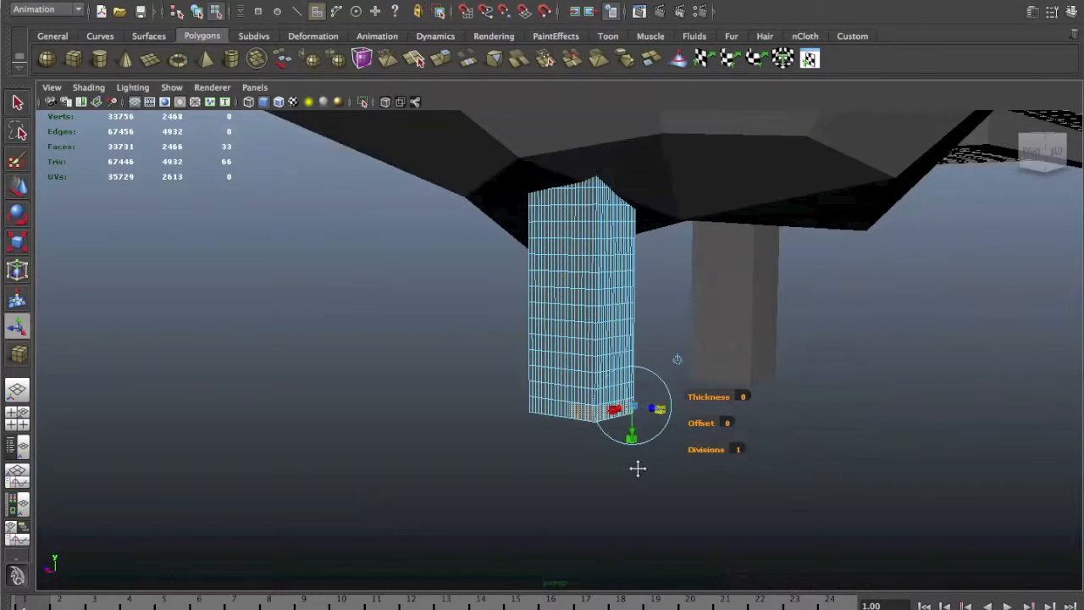
left_click_drag(658, 407, 712, 414)
mouse_move(643, 443)
left_mouse_down("alt")
mouse_move(480, 428)
mouse_move(630, 436)
left_mouse_up("alt")
Select the bottom row of faces on the leg's front side in the front view and extrude it.
key("space")
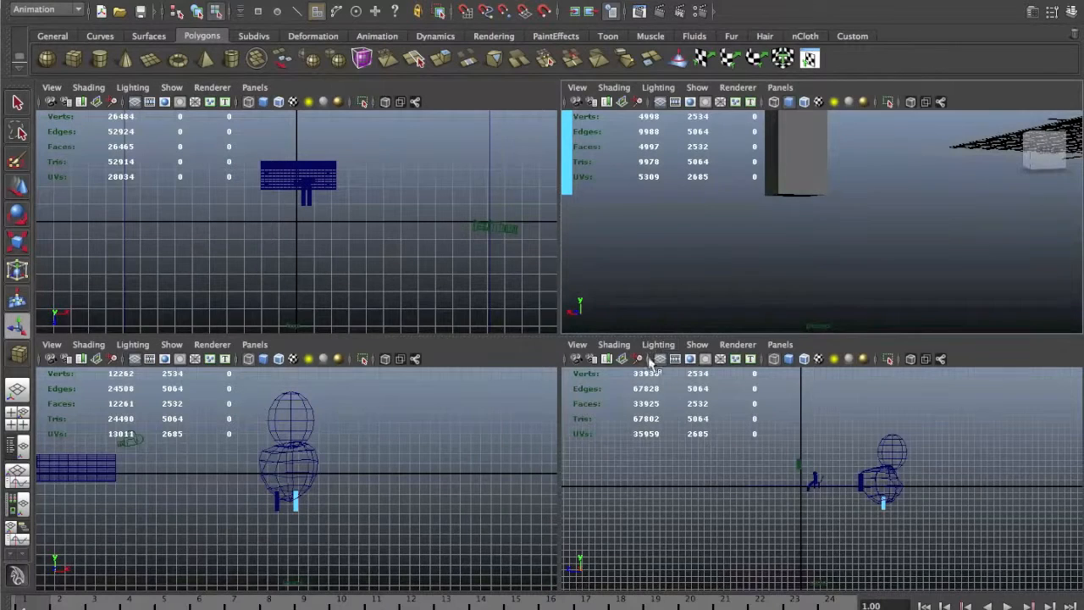
key("space")
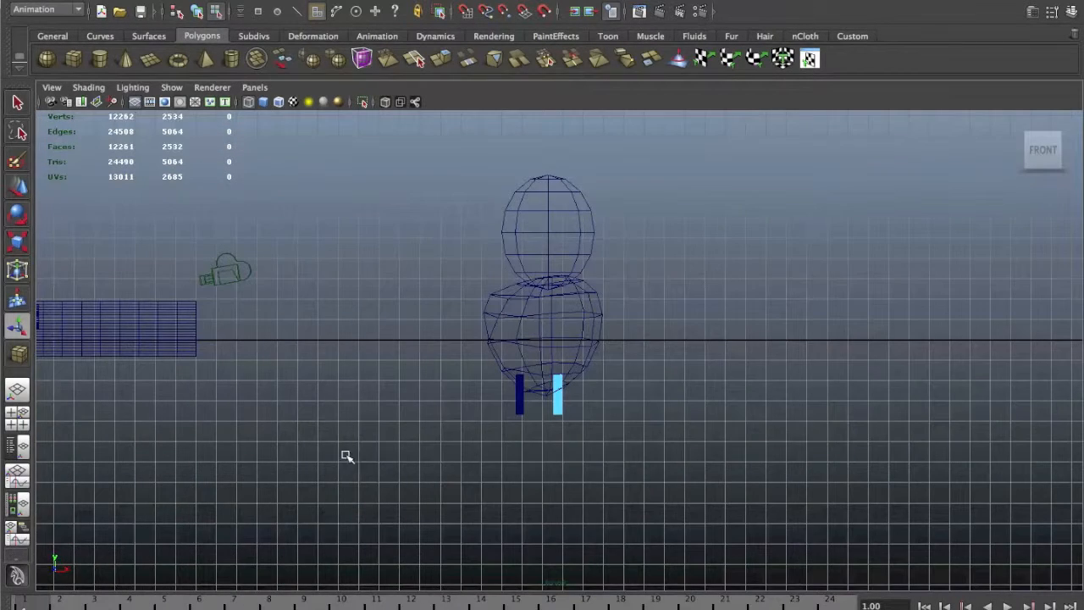
scroll(591, 450, "up", 5)
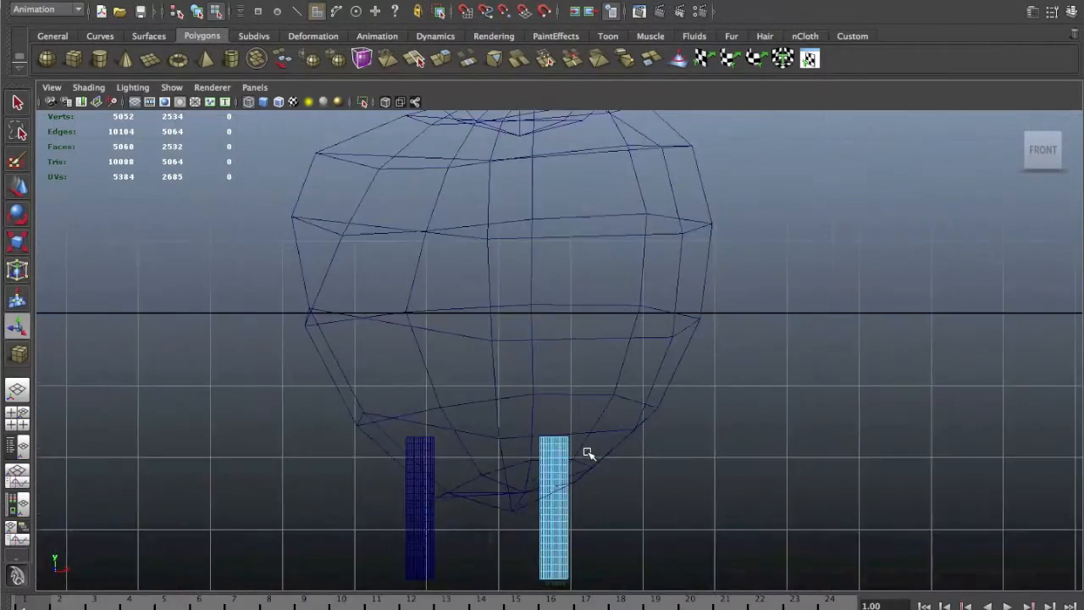
middle_click_drag(584, 515, 588, 297, "alt")
scroll(573, 359, "up", 8)
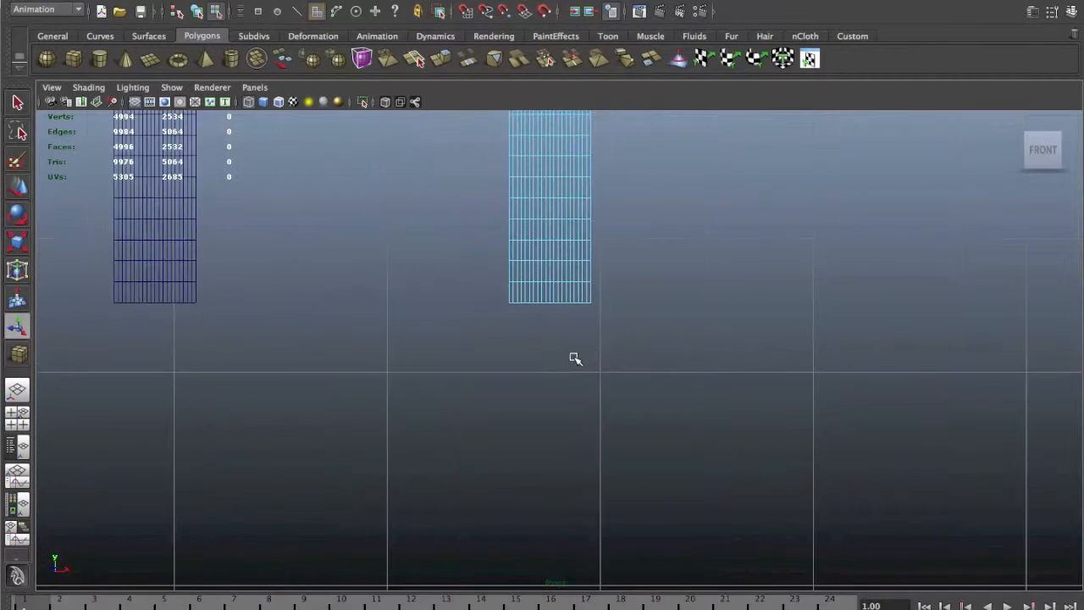
middle_click_drag(688, 292, 688, 357, "alt")
right_click(585, 182)
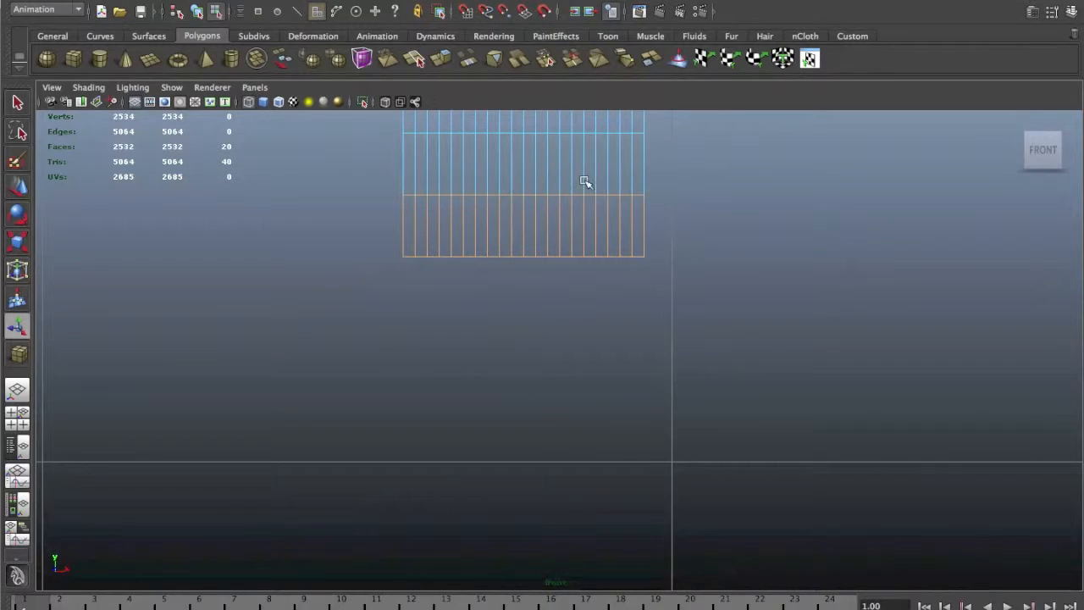
right_click_drag(584, 230, 574, 258)
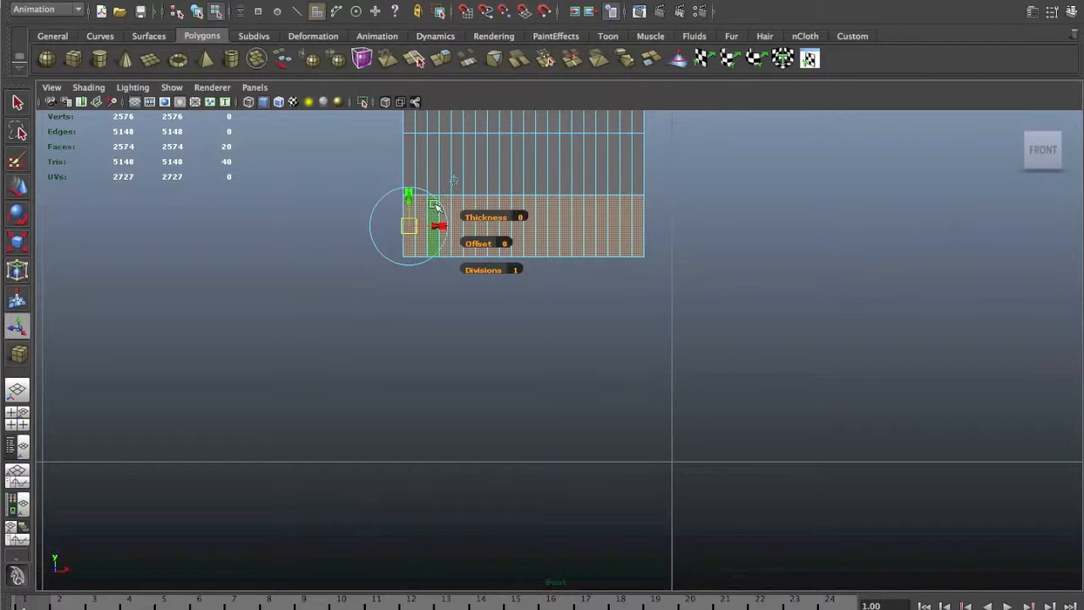
Pull the extruded bottom faces outward in the perspective view to form a foot, and clear the face selection.
key("space")
key("space")
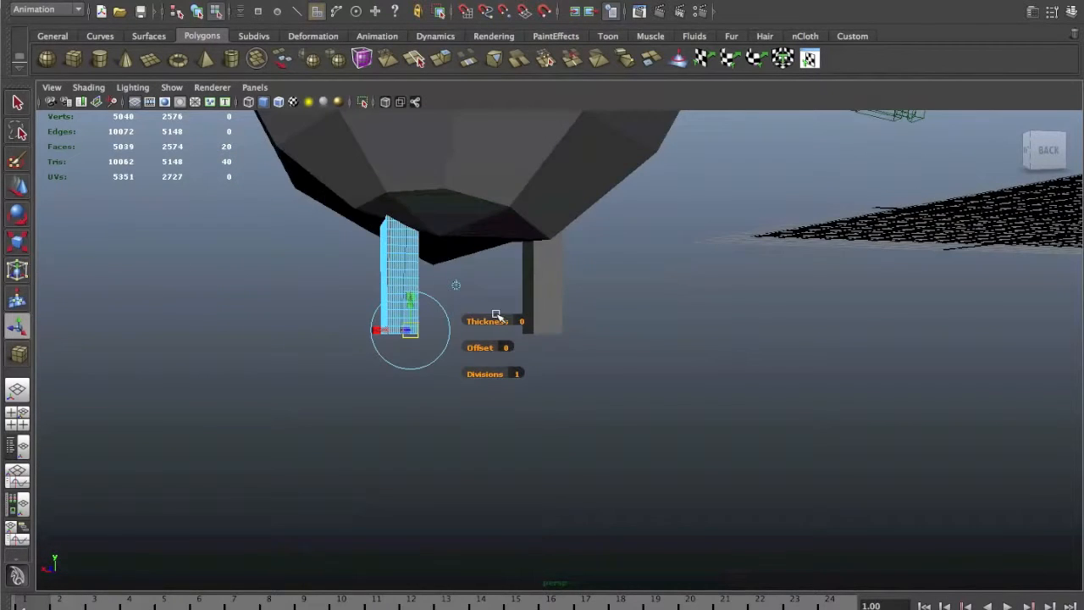
left_click_drag(496, 315, 519, 344, "alt")
left_click_drag(721, 359, 909, 381, "alt")
left_click(722, 393)
left_click(907, 382)
left_click_drag(831, 385, 755, 385, "alt")
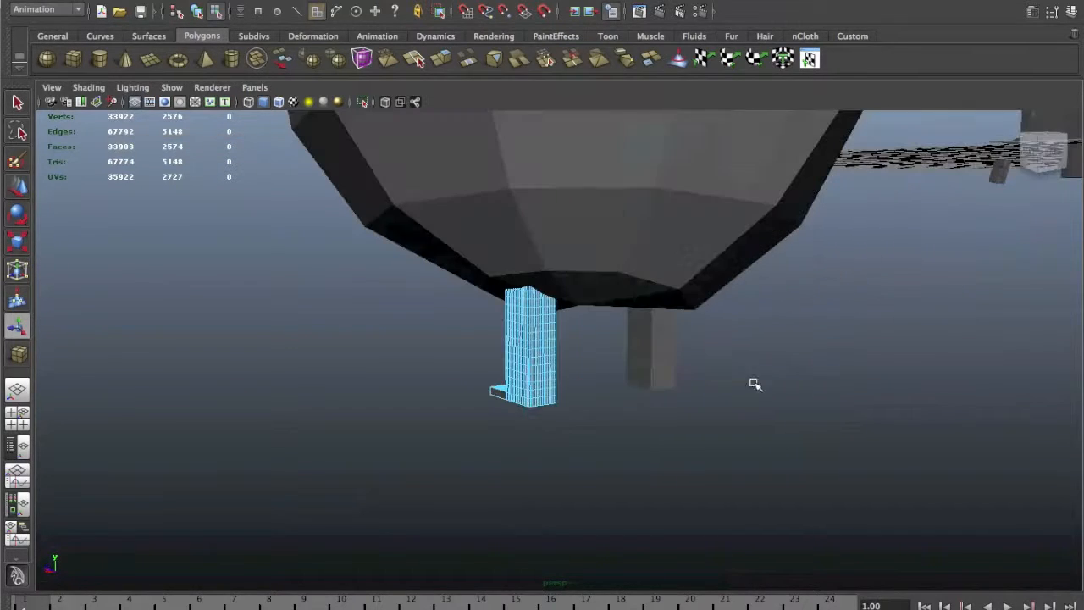
Return to object mode, delete the leg without a foot and select the remaining leg.
key("F8")
left_click(632, 356)
key("Delete")
left_click(532, 356)
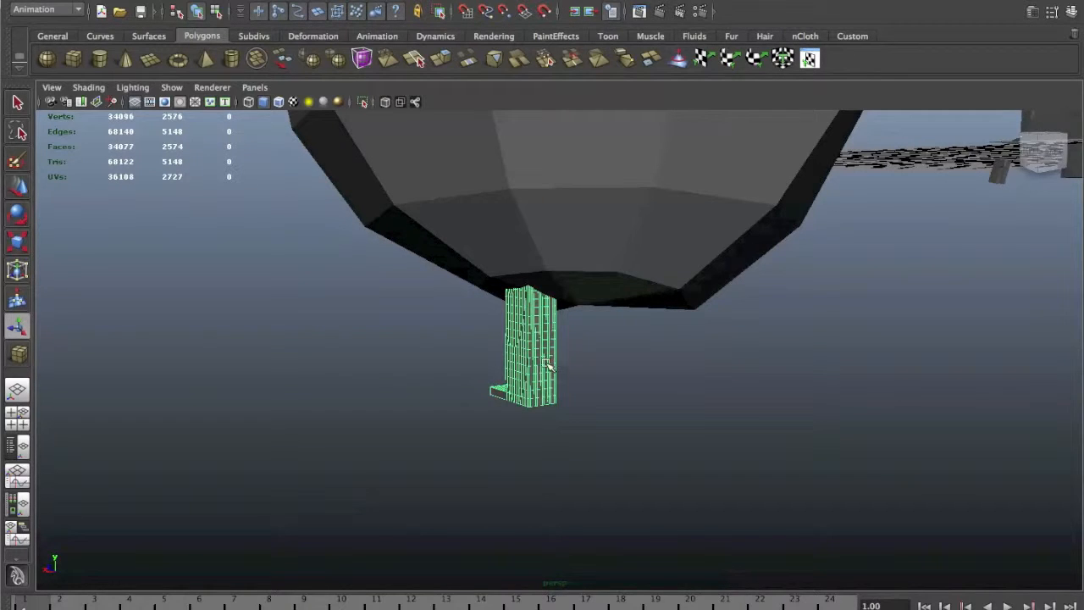
key("w")
key("ctrl+z")
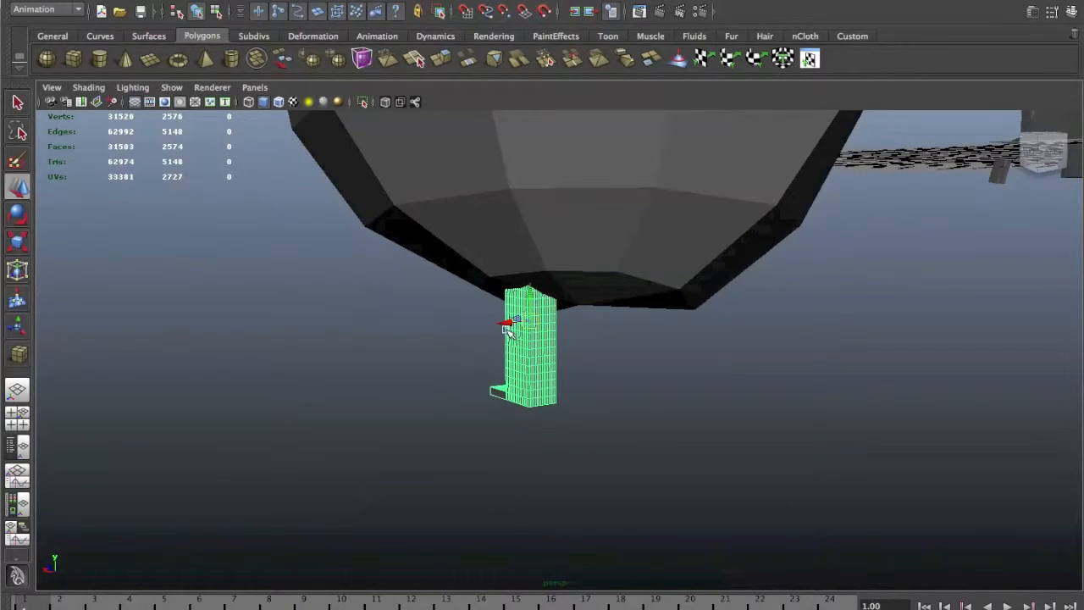
key("ctrl+z")
left_click(539, 358)
key("Delete")
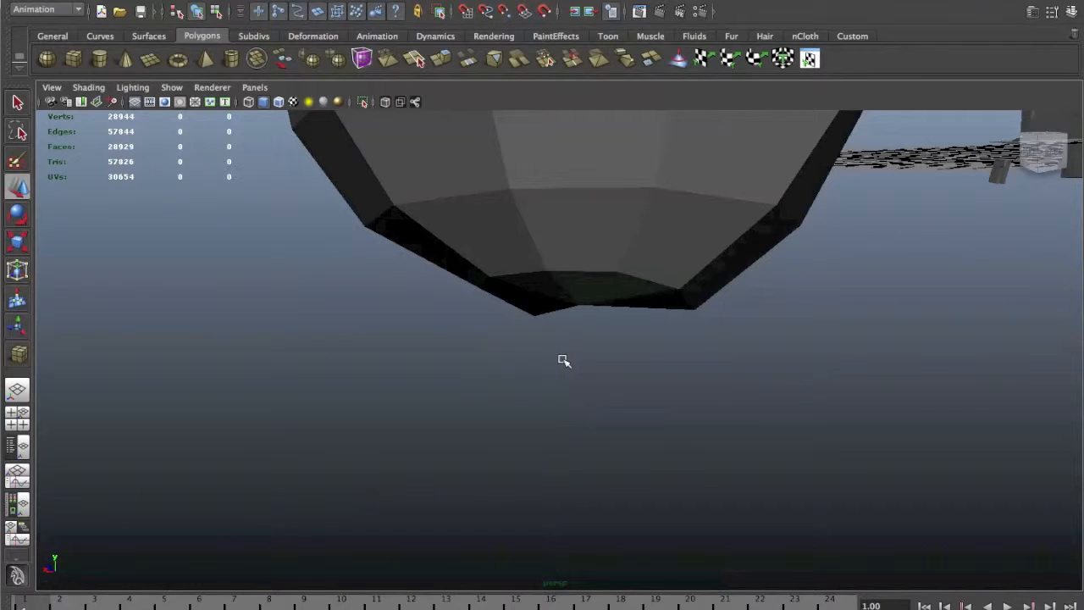
key("ctrl+z")
Duplicate the footed leg and place the copy beside the original under the body, clearing the selection.
key("e")
left_click_drag(527, 320, 634, 319)
key("ctrl+d")
key("w")
left_click(760, 347)
Extrude two lower faces on the body's back side and pull them outward and down to form a tail.
right_click_drag(759, 347, 679, 358, "alt")
left_click_drag(679, 358, 750, 359, "alt")
left_click(686, 260)
left_click_drag(625, 272, 717, 258, "alt")
right_click_drag(692, 259, 692, 292)
left_click(683, 275)
left_click_drag(658, 272, 733, 272, "alt")
left_click_drag(634, 266, 593, 279, "alt")
right_click_drag(679, 275, 680, 307, "shift")
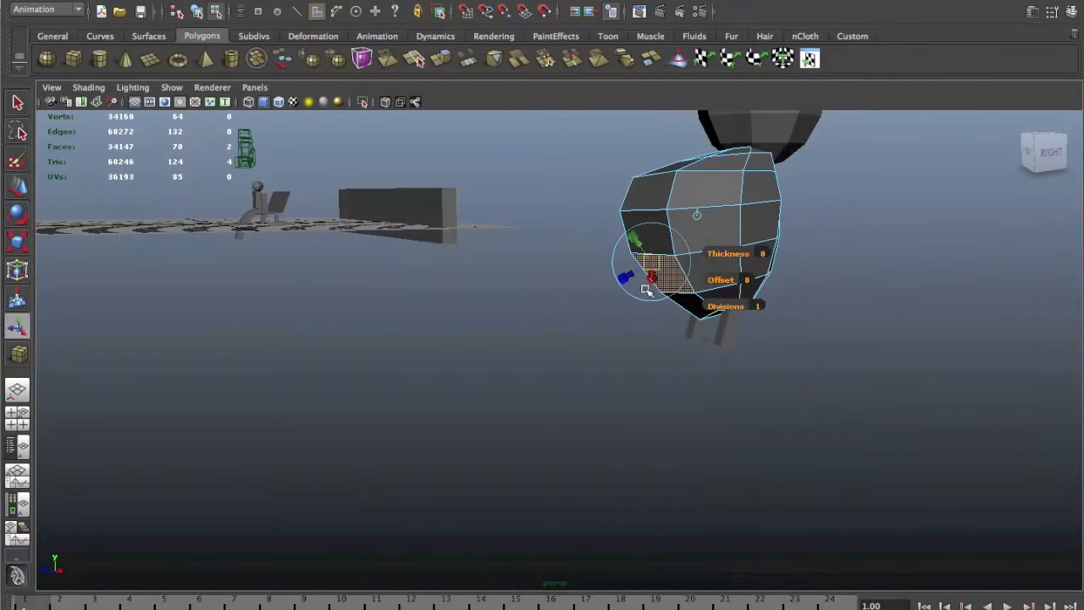
left_click_drag(636, 282, 525, 327)
Return to object mode, select the body and stretch it lengthwise.
key("w")
left_click(655, 249)
right_click_drag(691, 238, 739, 226)
left_click(726, 248)
key("r")
left_click_drag(684, 183, 661, 182)
Select the bird's head, body and both legs together and turn on smooth mesh preview for them.
middle_click_drag(859, 219, 852, 322, "alt")
left_click(792, 234)
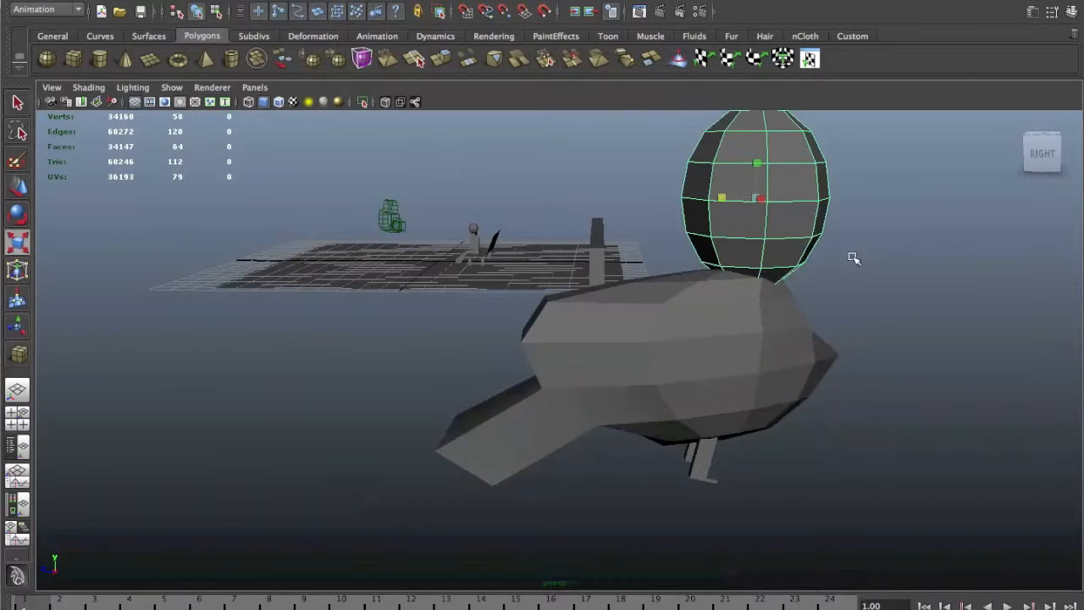
left_click_drag(852, 257, 836, 255, "alt")
left_click(836, 255)
right_click_drag(892, 284, 821, 324, "alt")
middle_click_drag(740, 353, 813, 339, "alt")
left_click_drag(740, 361, 837, 386, "alt")
left_click_drag(845, 470, 593, 168)
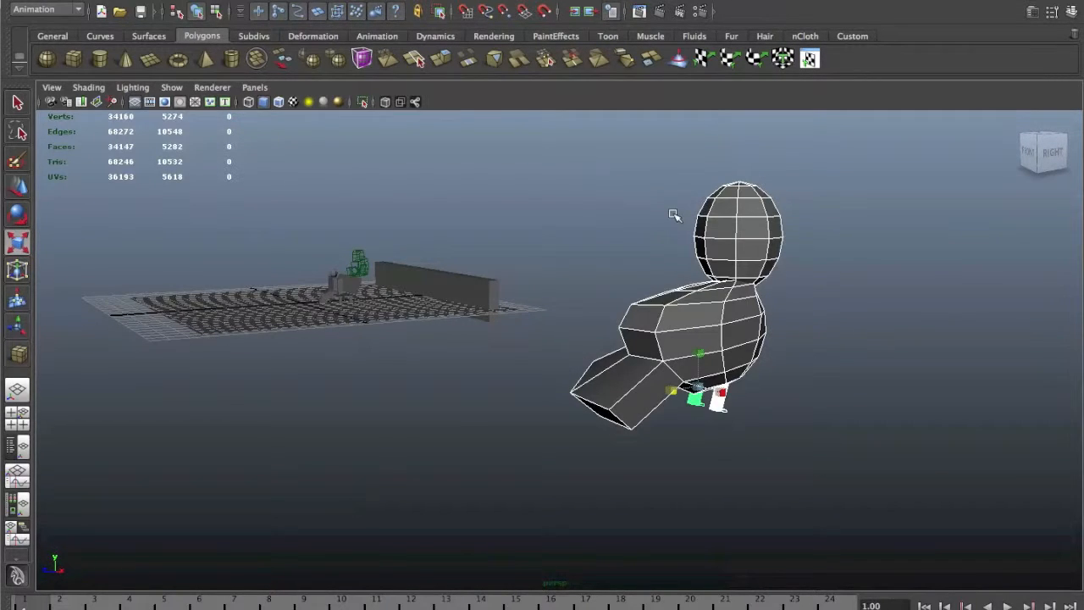
key("3")
left_click(799, 399)
left_click_drag(799, 399, 579, 403, "alt")
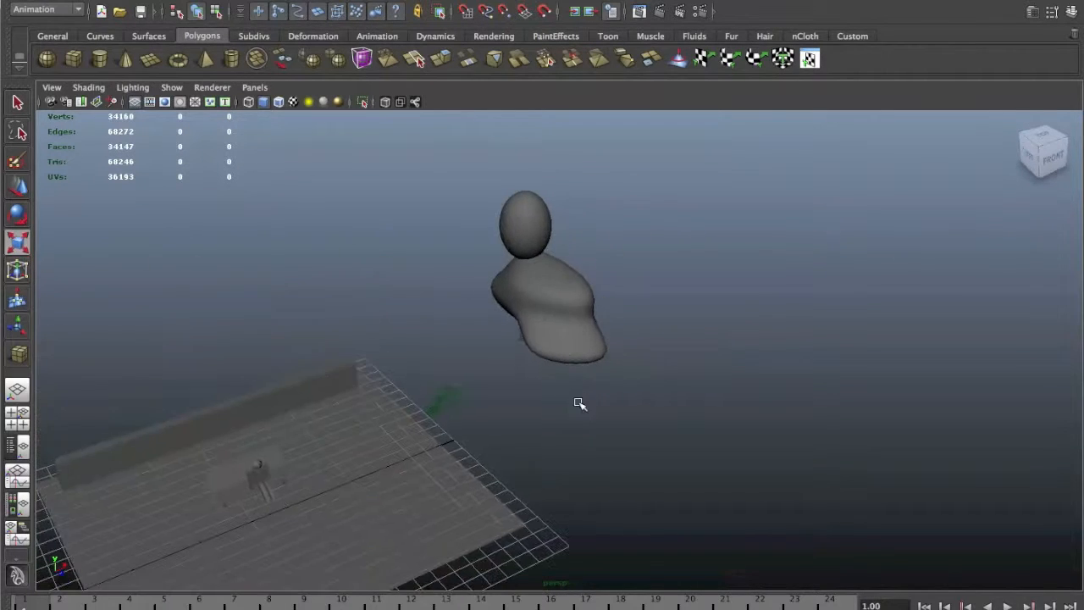
Switch the smoothed body to vertex editing and move the outer side vertex of the tail inward.
left_click(590, 346)
left_click_drag(590, 346, 520, 375, "alt")
right_click_drag(602, 346, 546, 335)
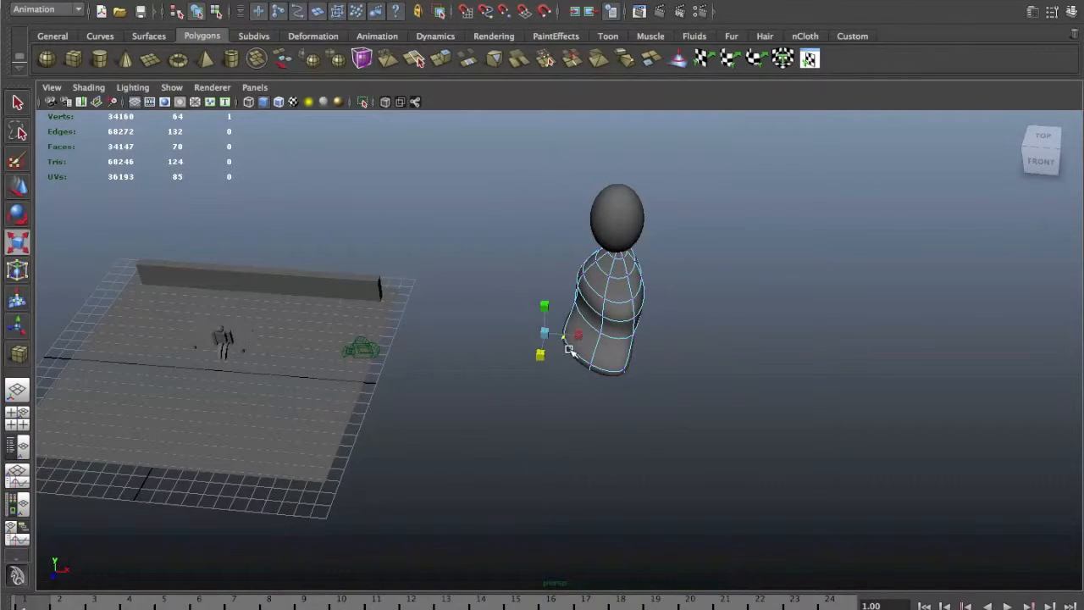
key("w")
left_click_drag(552, 336, 630, 348)
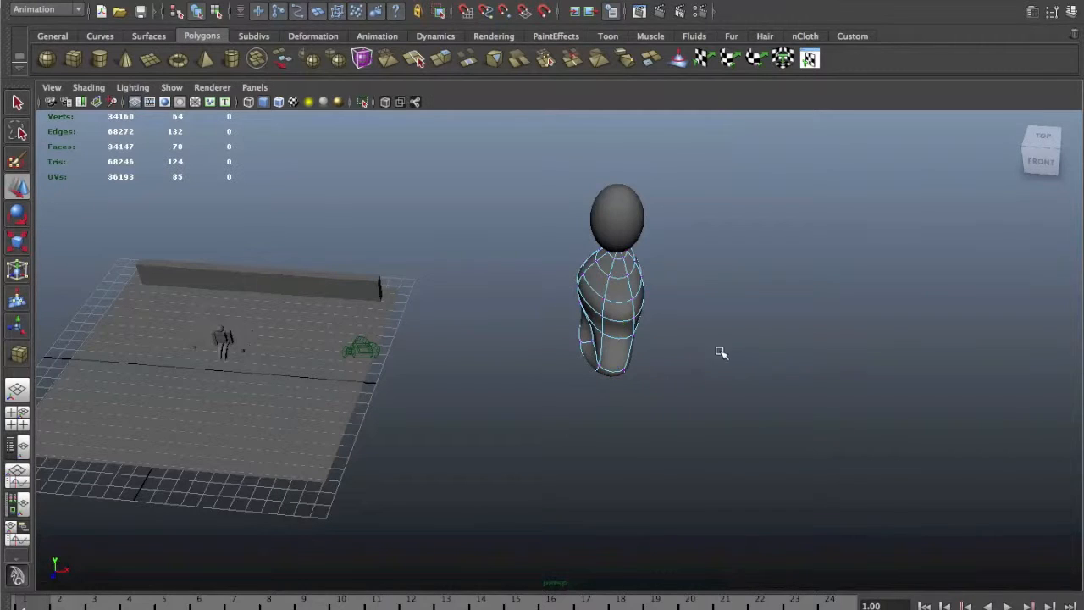
Move the side vertex near the base of the tail up toward the body and return to object mode.
left_click_drag(624, 346, 537, 304)
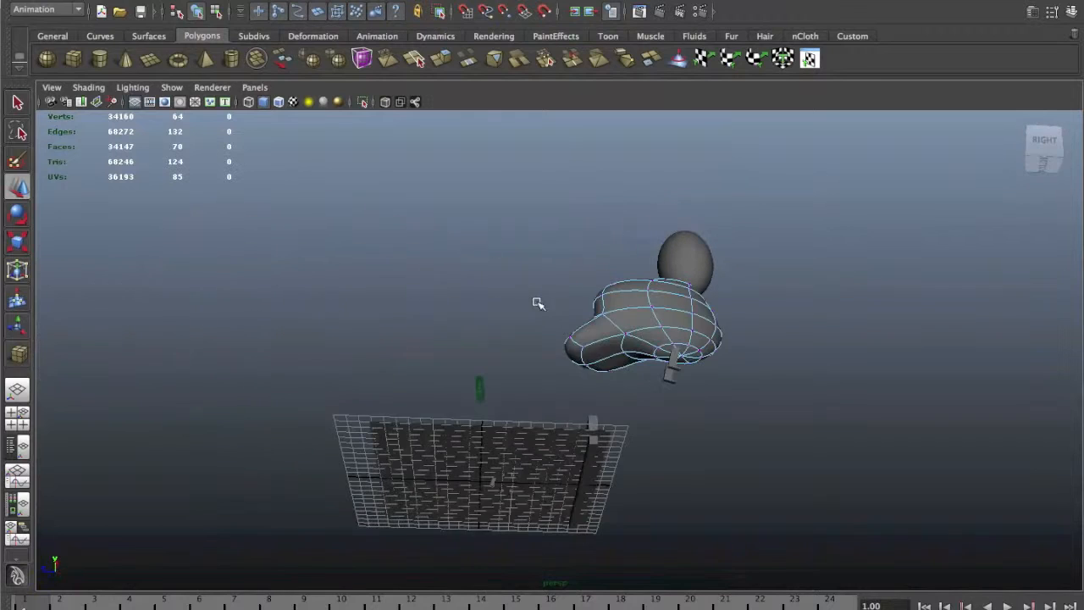
left_click_drag(636, 341, 747, 420, "alt")
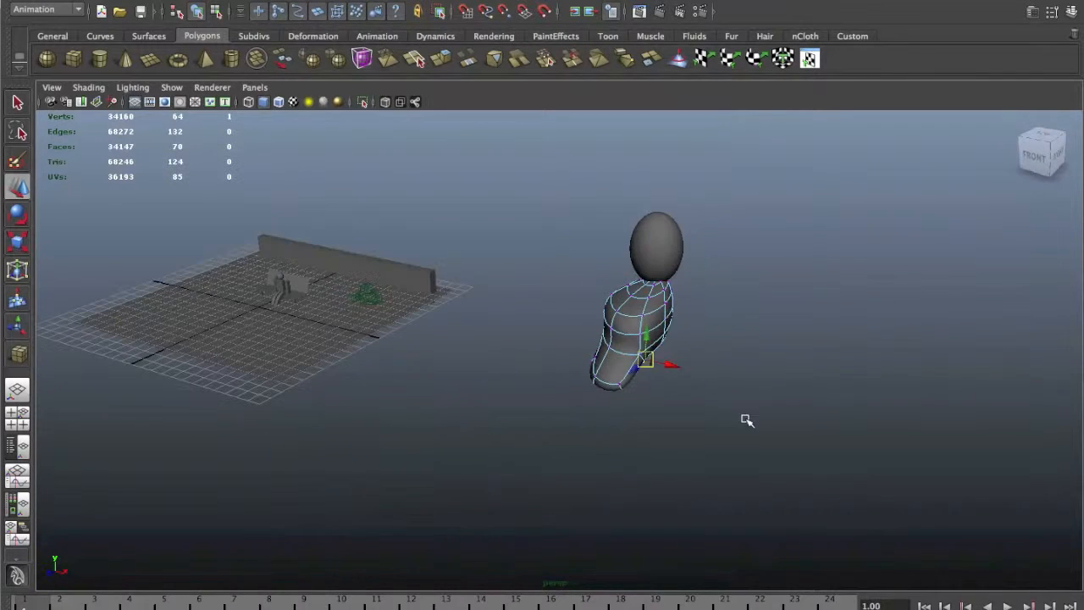
left_click_drag(644, 360, 662, 332)
right_click_drag(655, 312, 700, 292)
left_click(659, 312)
Select the bird's head, body and legs and group them.
left_click_drag(651, 317, 802, 183, "alt")
left_click_drag(833, 379, 948, 312, "alt")
left_click_drag(739, 291, 581, 327)
key("r")
middle_click_drag(355, 460, 354, 310, "alt")
key("ctrl+g")
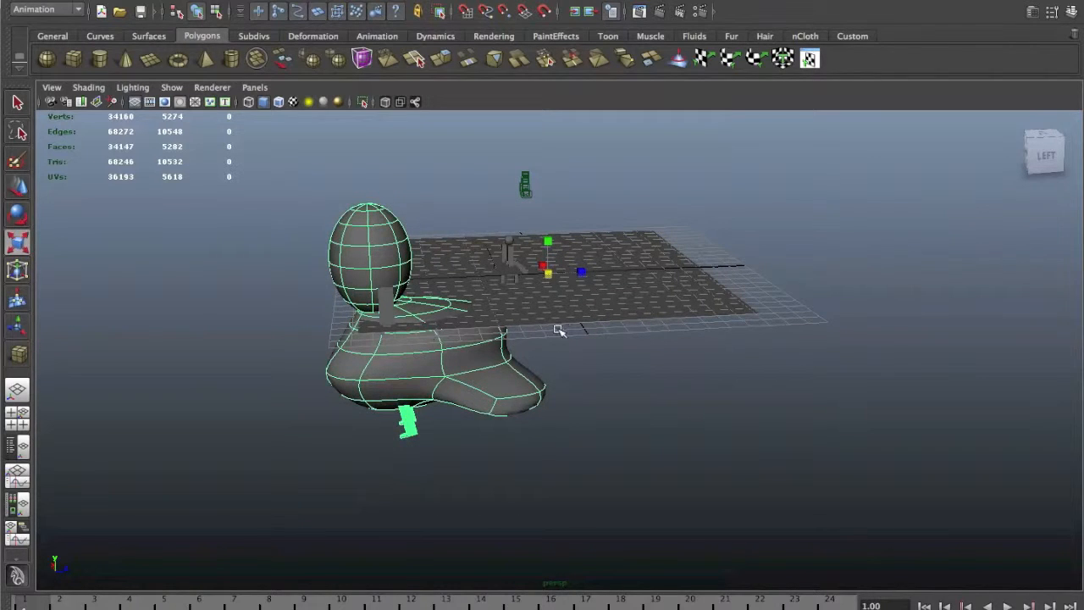
Center the pivot of the bird group and scale the group down to a small fraction of its size.
left_click_drag(630, 333, 591, 333, "alt")
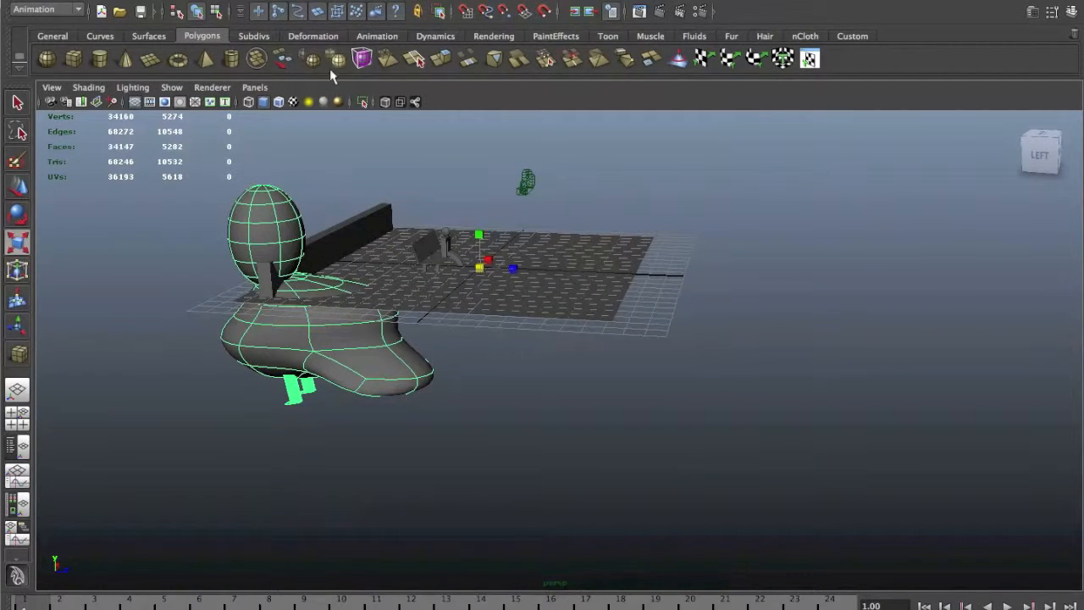
left_click(852, 36)
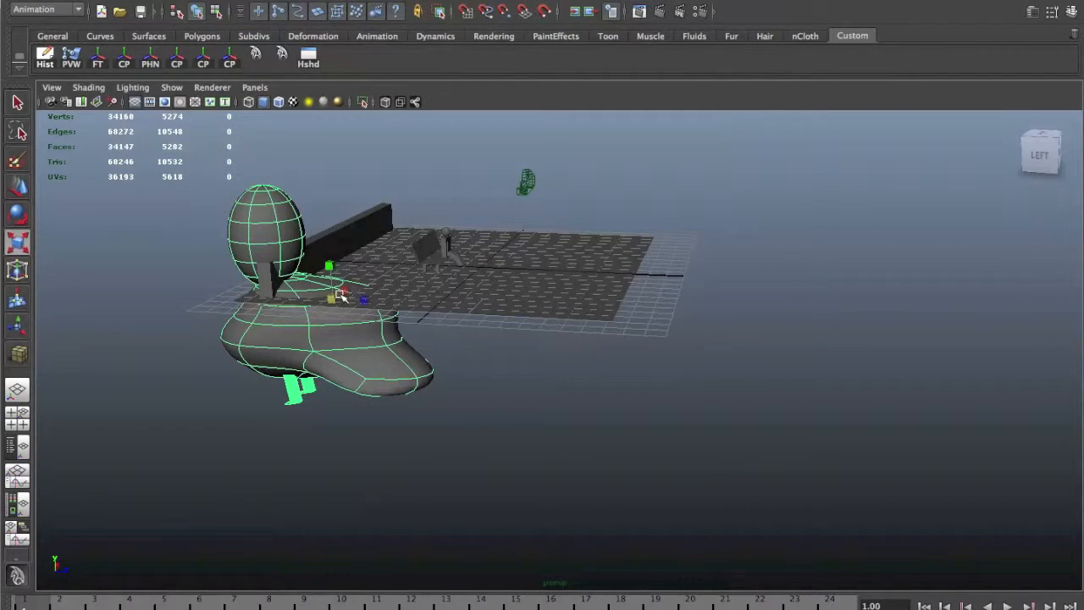
left_click_drag(336, 300, 167, 240)
Move the small bird group across the ground toward the bench and seated figure.
key("w")
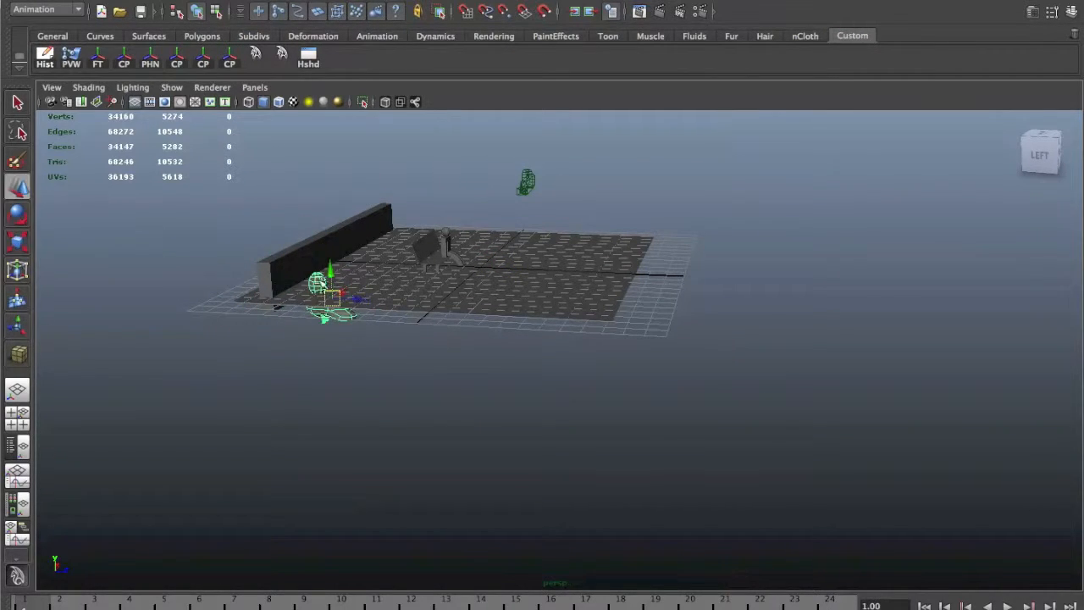
left_click_drag(327, 301, 498, 233)
left_click_drag(500, 280, 419, 310, "alt")
key("f")
left_click_drag(631, 329, 476, 302, "alt")
middle_click_drag(923, 542, 818, 412, "alt")
left_click_drag(898, 449, 783, 434, "alt")
scroll(808, 429, "down", 5)
Scale the bird group down further and move it down next to the seated figure's feet.
key("r")
left_click_drag(571, 289, 499, 254)
left_click_drag(529, 321, 801, 397, "alt")
key("w")
left_click_drag(517, 293, 474, 373)
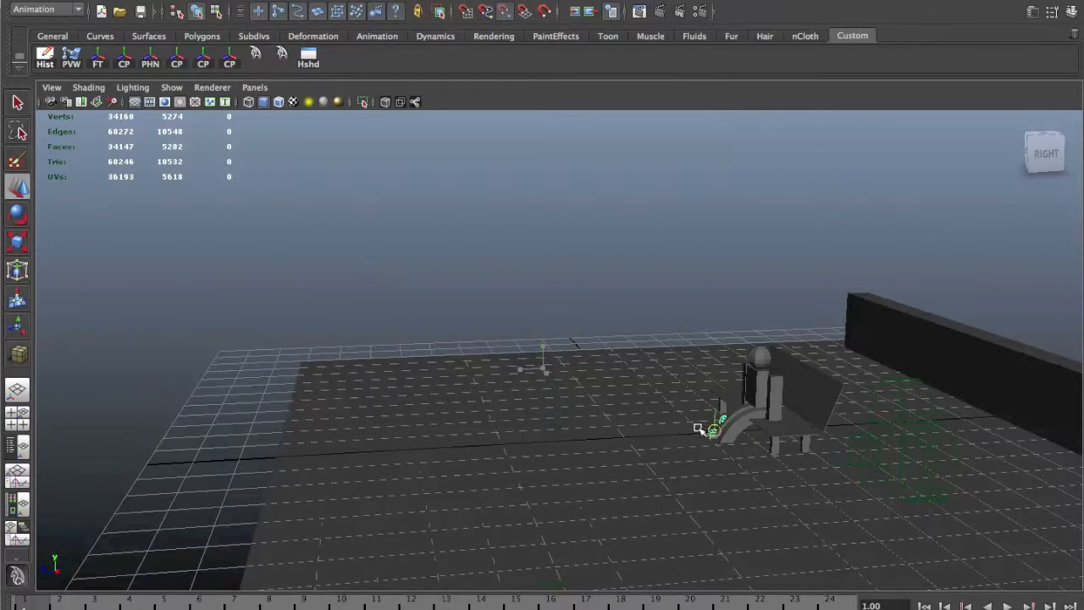
Move the bird group clear of the figure's legs and rotate it to stand parallel to the bench.
key("f")
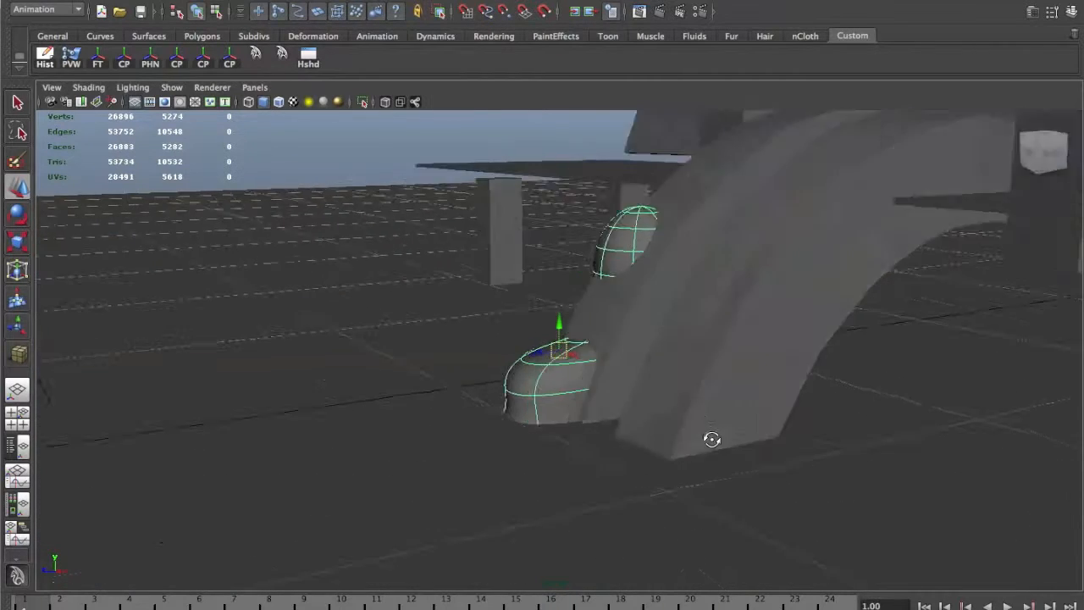
left_click_drag(549, 319, 436, 296)
key("e")
scroll(453, 215, "down", 3)
scroll(584, 289, "down", 5)
left_click_drag(622, 312, 593, 322, "alt")
scroll(606, 327, "up", 3)
Show the Outliner beside the view, rename group1 as PIGEON and move the group farther from the seated figure.
left_click(515, 186)
left_click(559, 348)
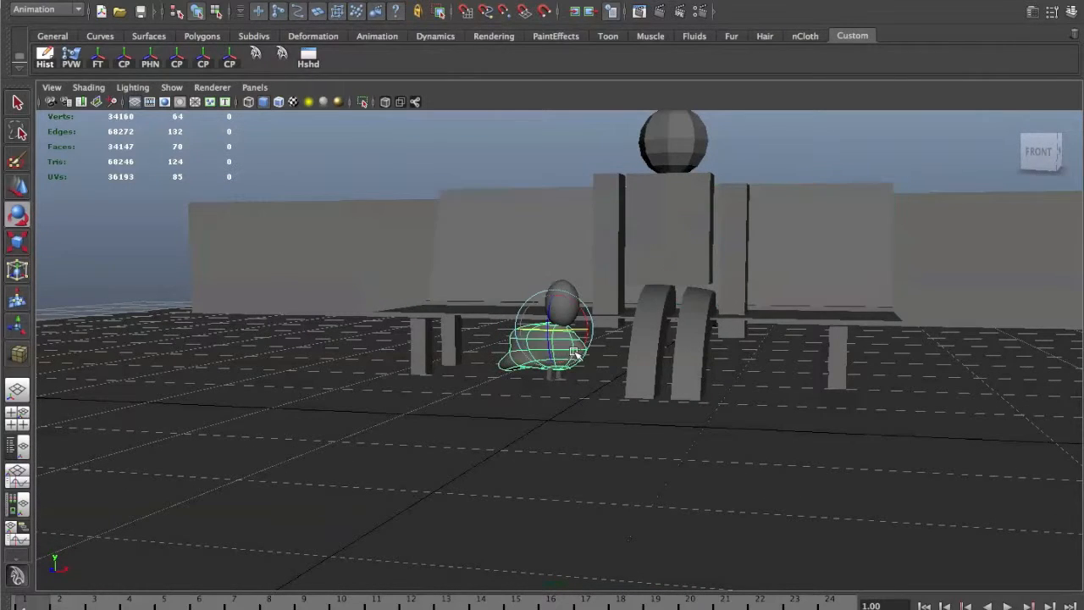
key("w")
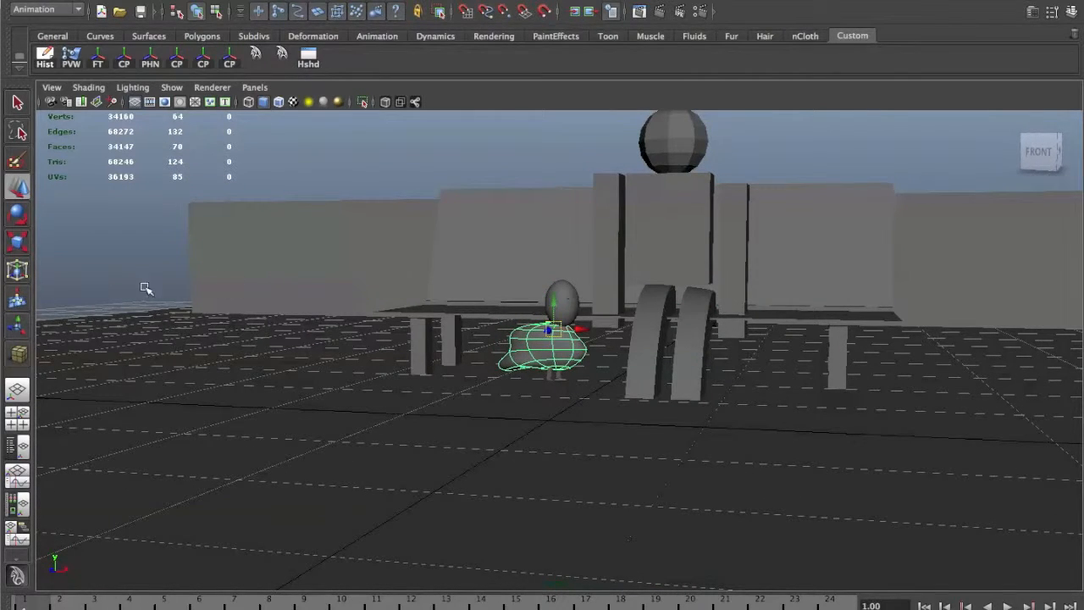
left_click(20, 446)
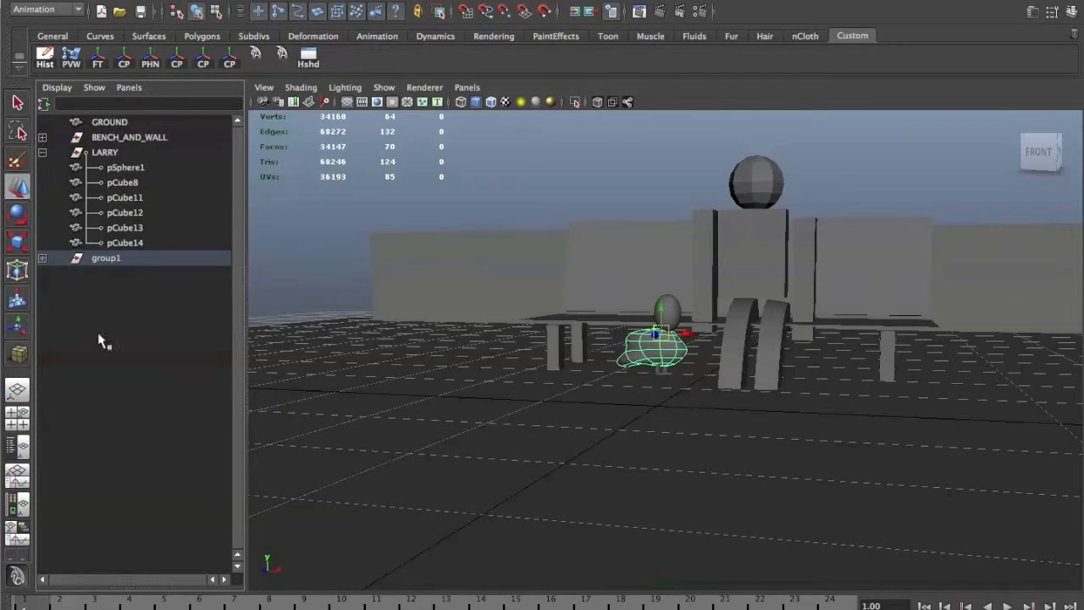
double_click(105, 259)
type("PIGEON")
key("Return")
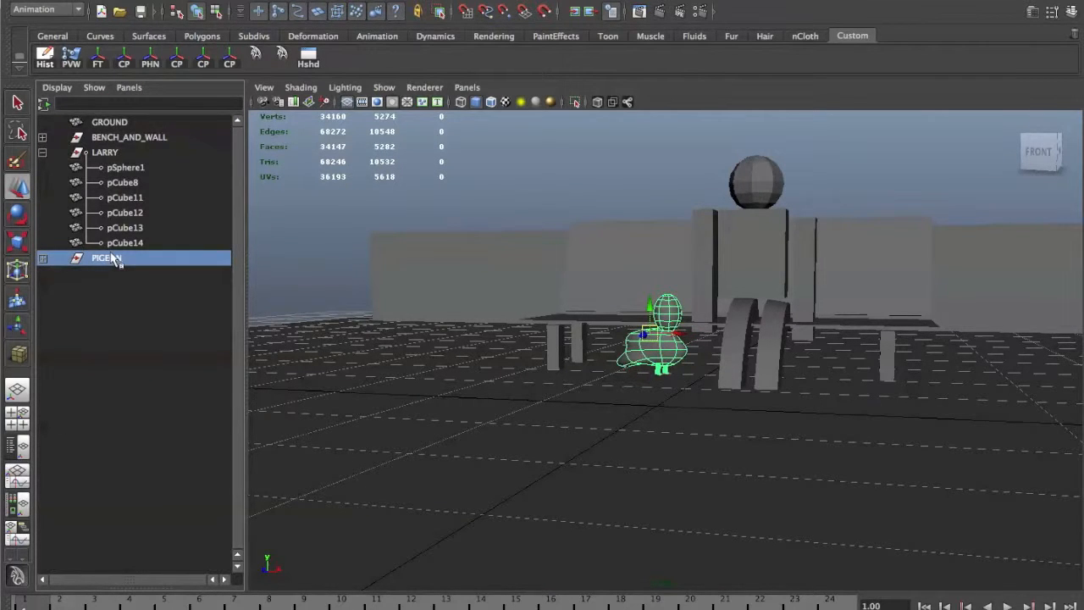
left_click_drag(658, 338, 612, 345)
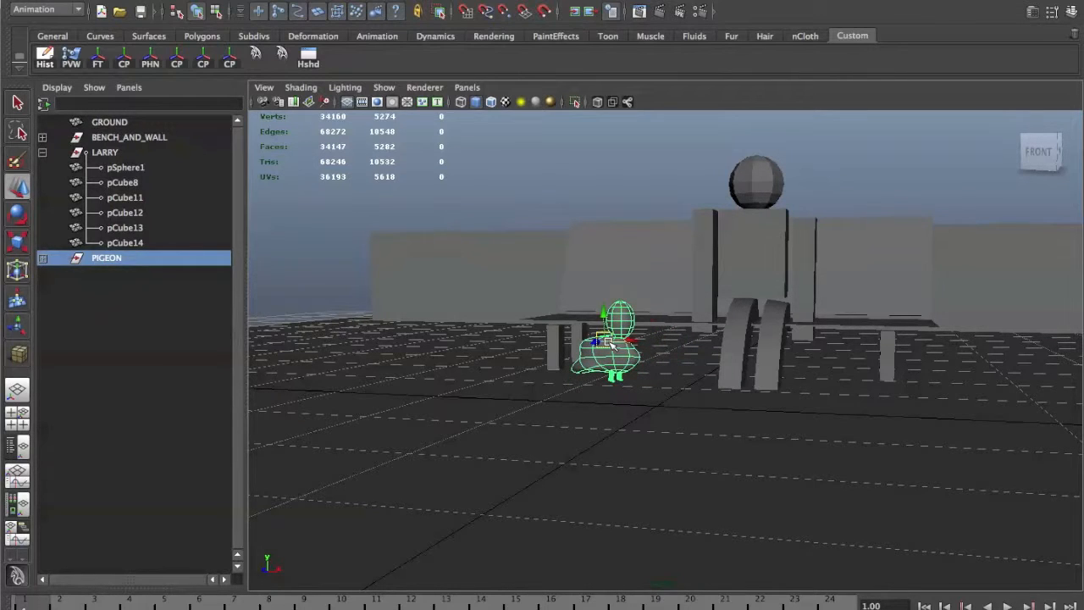
Check the scene hierarchy by selecting the pigeon's head, GROUND and LARRY in turn, and clear the selection.
key("Down")
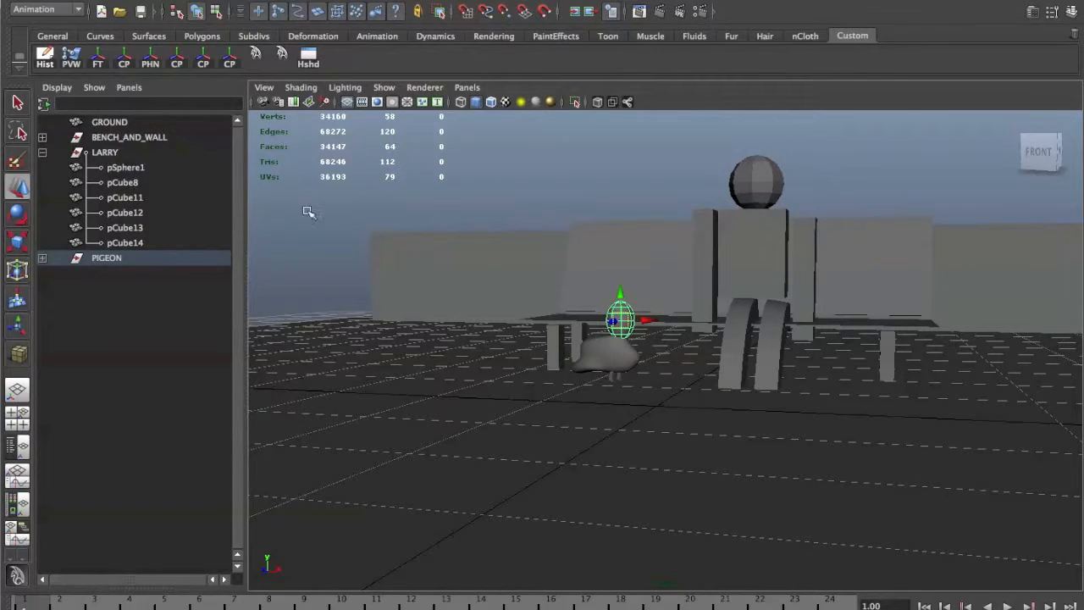
left_click(175, 121)
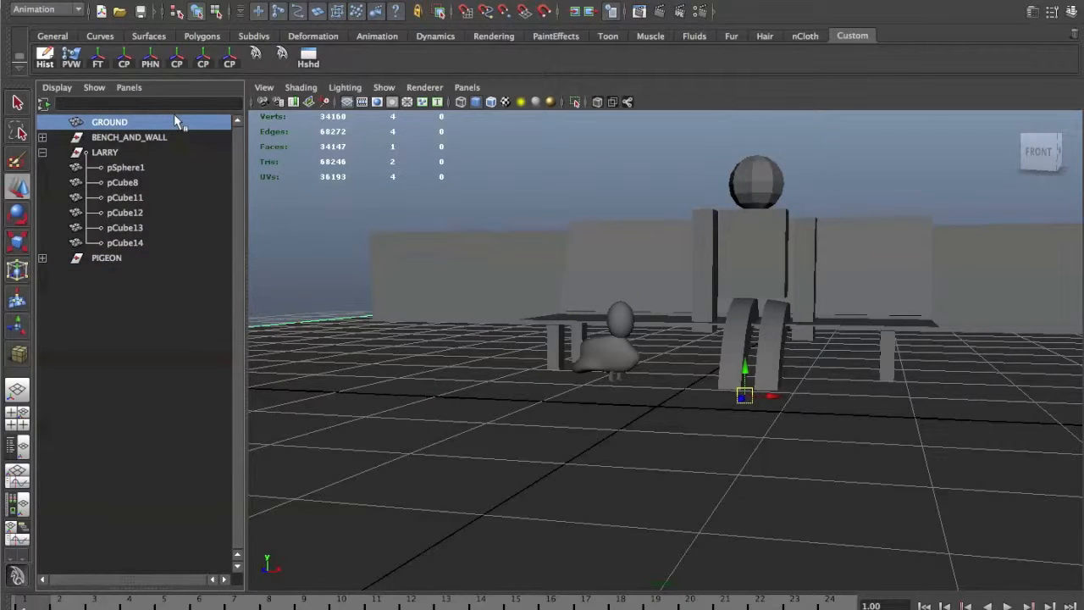
left_click(119, 153)
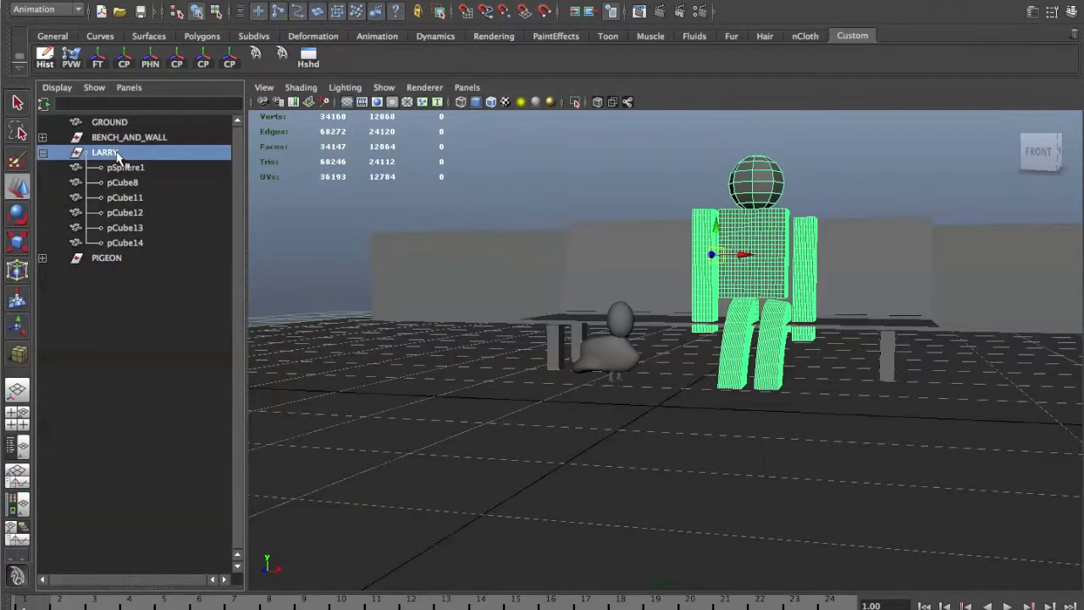
key("Down")
key("Down")
key("Up")
key("Up")
left_click(666, 240)
Select the scene's camera near the edge of the ground plane.
left_click_drag(668, 235, 688, 382, "alt")
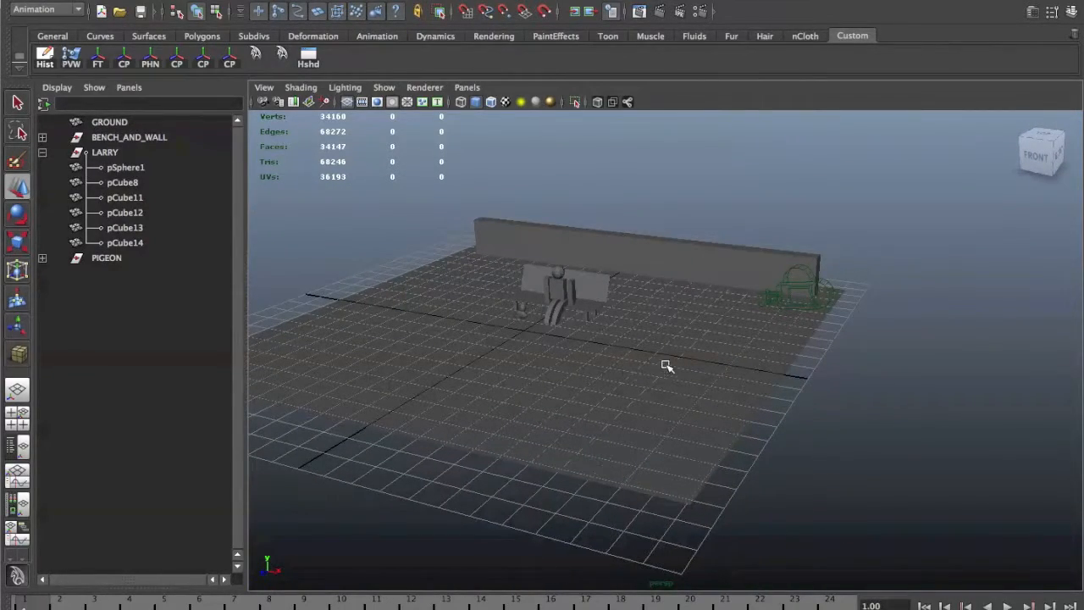
left_click_drag(565, 387, 755, 383, "alt")
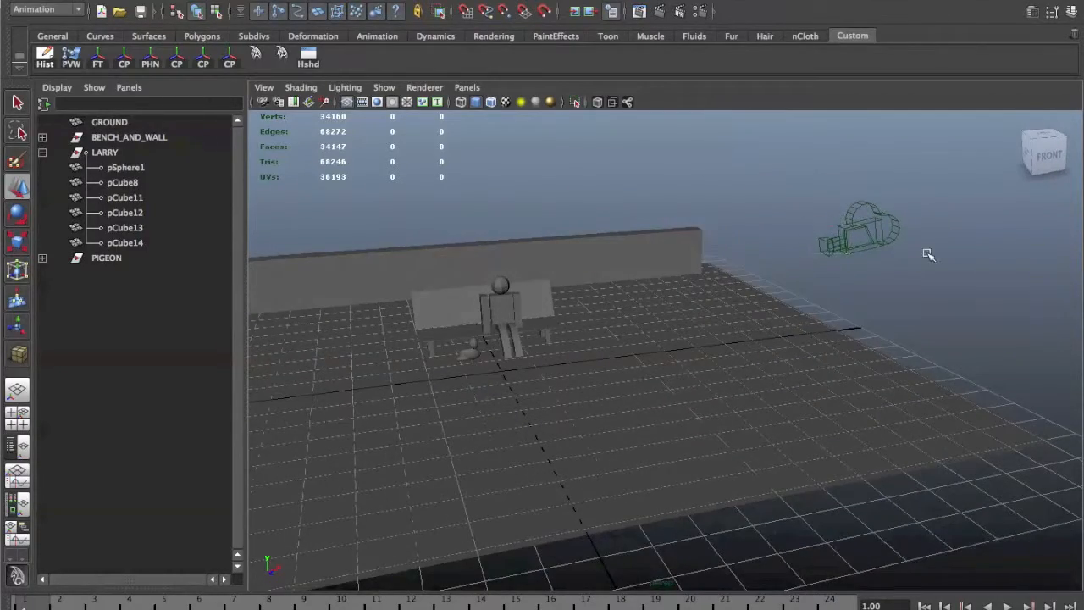
left_click_drag(842, 314, 868, 297, "alt")
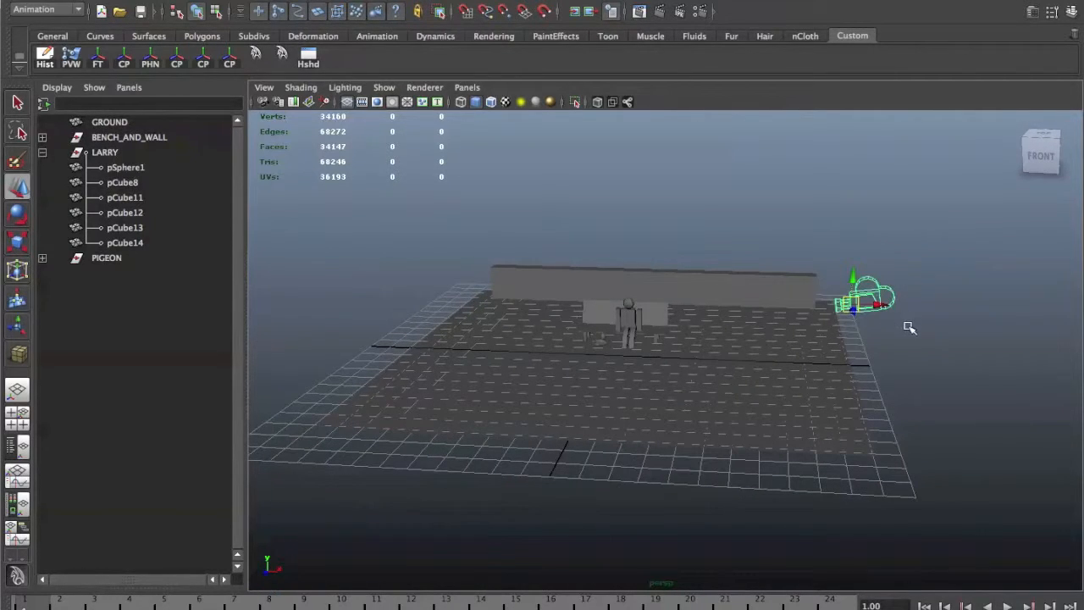
left_click(466, 87)
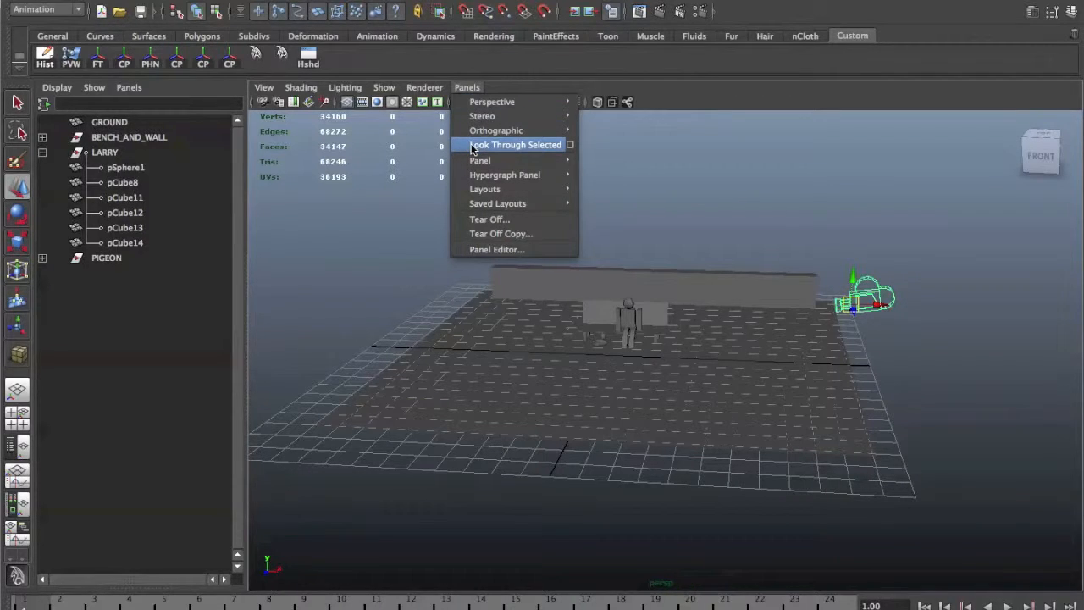
left_click(472, 87)
left_click(200, 1)
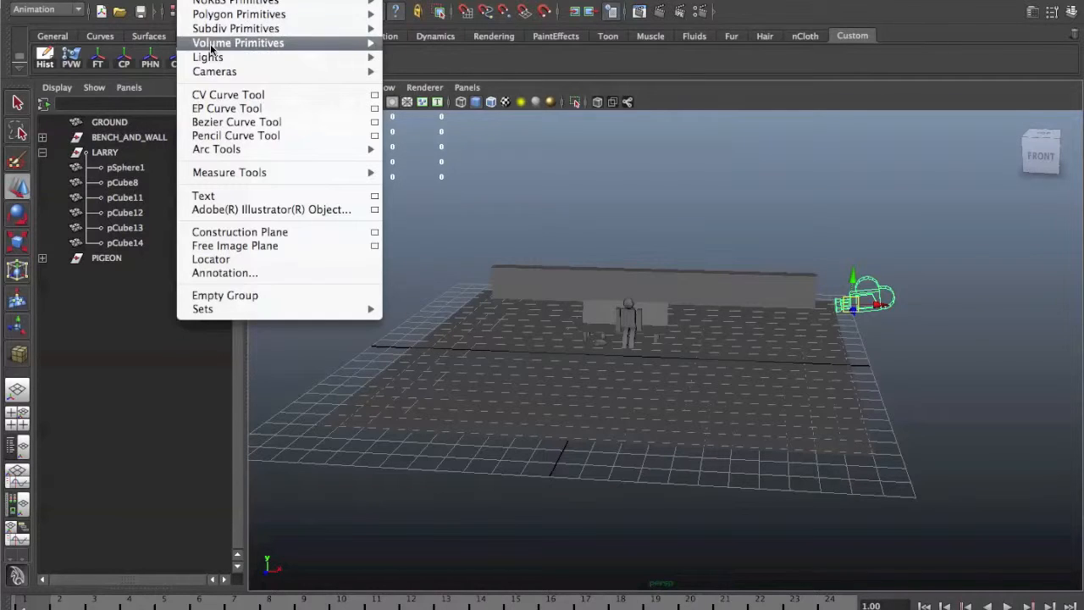
mouse_move(219, 72)
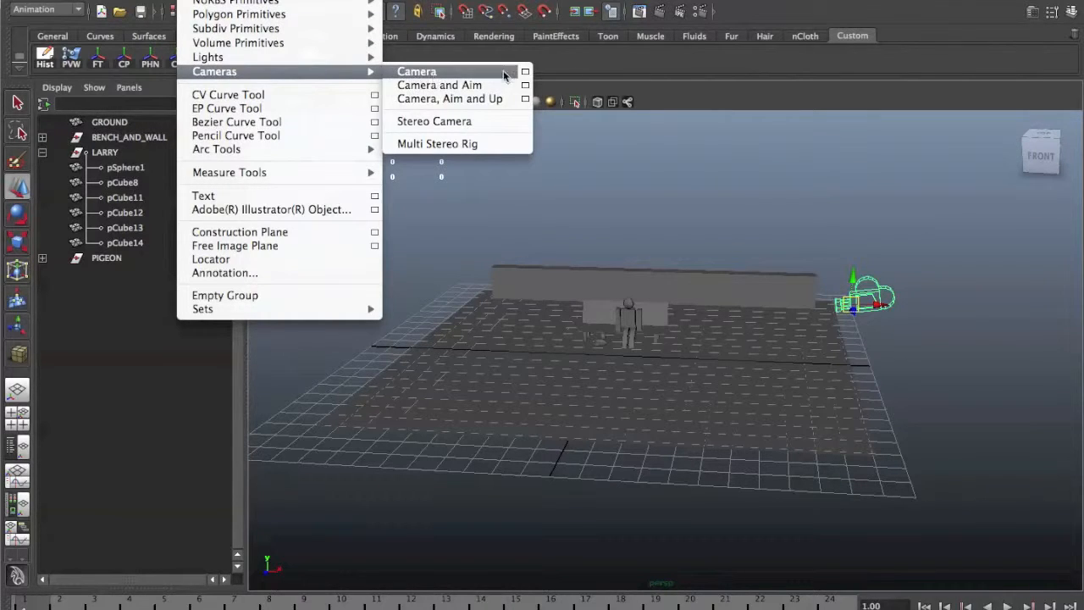
left_click(599, 63)
Look through the selected camera and frame the seated figure on the bench from the front.
left_click(471, 88)
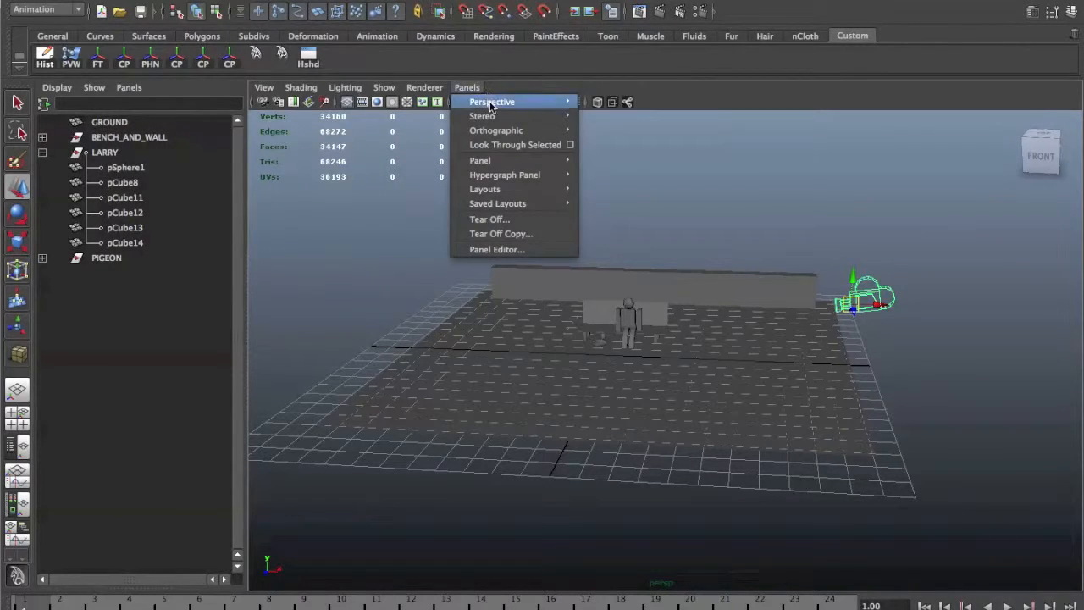
left_click(501, 145)
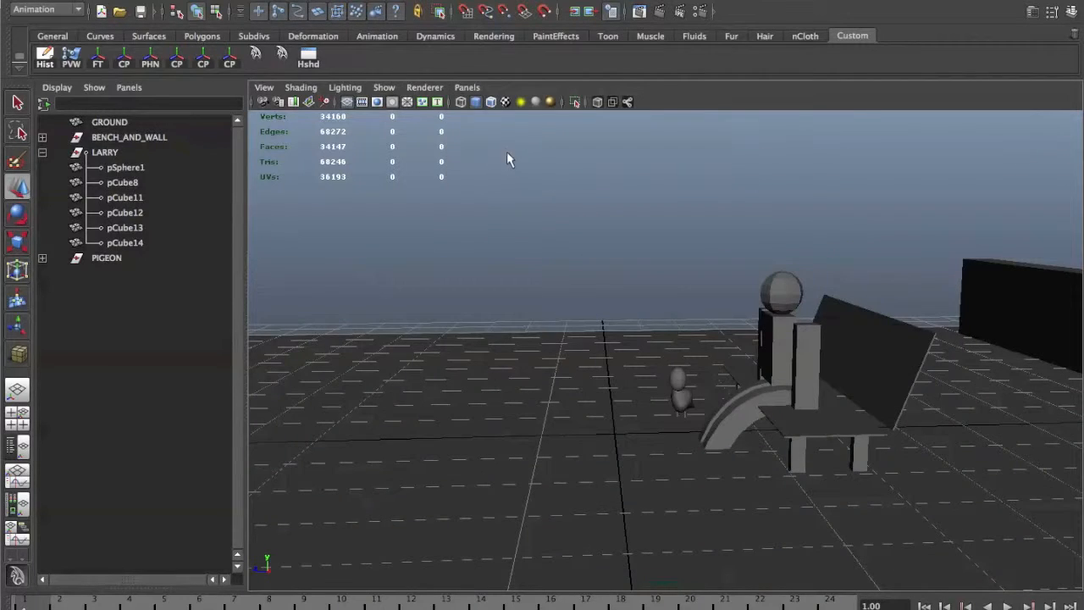
left_click_drag(545, 266, 675, 212, "alt")
right_click_drag(675, 212, 917, 251, "alt")
middle_click_drag(917, 251, 547, 362, "alt")
right_click_drag(547, 363, 965, 357, "alt")
Turn on smooth mesh preview for the seated figure's head and clear the selection.
middle_click_drag(523, 270, 718, 387, "alt")
left_click_drag(691, 319, 794, 237, "alt")
left_click(667, 245)
left_click(731, 266)
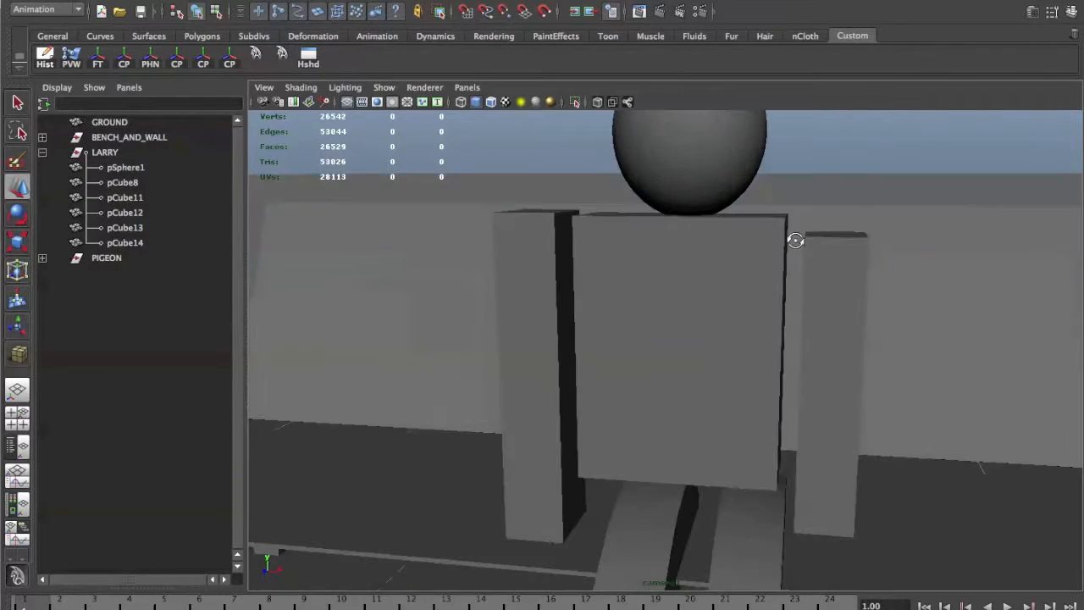
Inspect the seated figure's separate parts by selecting its torso, both arms and head in turn with the Rotate tool.
left_click(766, 247)
key("e")
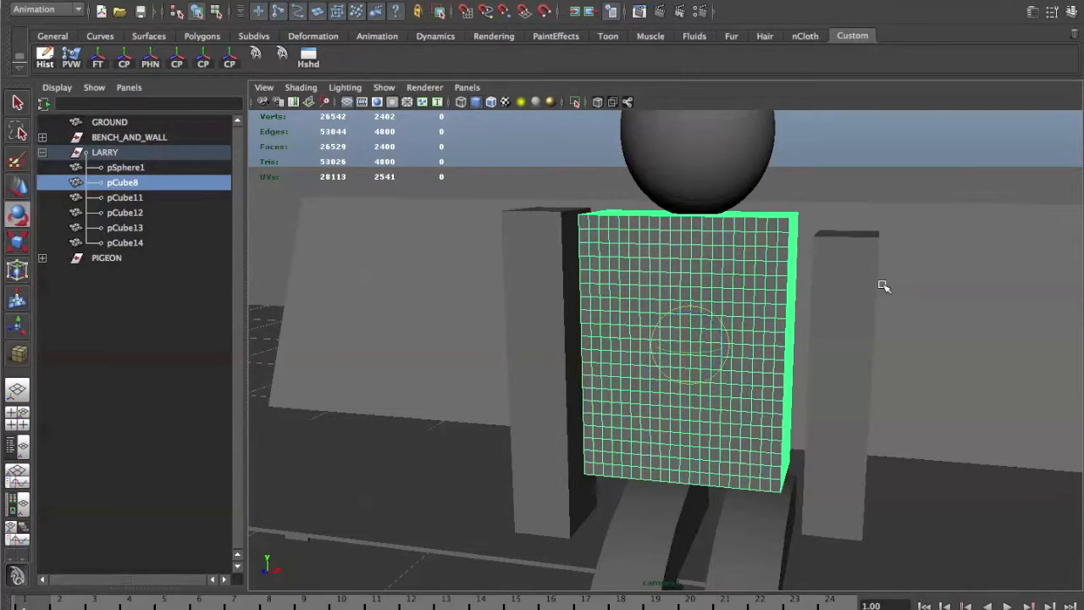
left_click(855, 287)
left_click(543, 282)
middle_click_drag(850, 221, 846, 246, "alt")
left_click_drag(846, 246, 804, 256, "alt")
left_click(751, 216)
scroll(753, 223, "down", 3)
left_click_drag(755, 226, 670, 307, "alt")
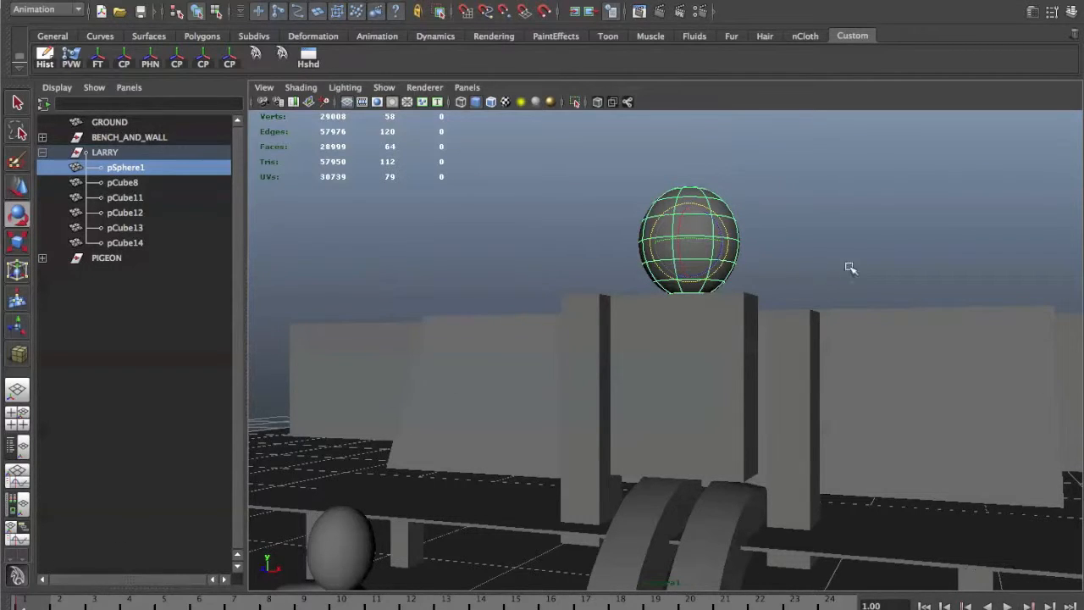
Examine the bench, seated figure and pigeon together from a wider three-quarter angle and clear the head's selection.
scroll(853, 242, "down", 5)
left_click_drag(852, 241, 630, 235, "alt")
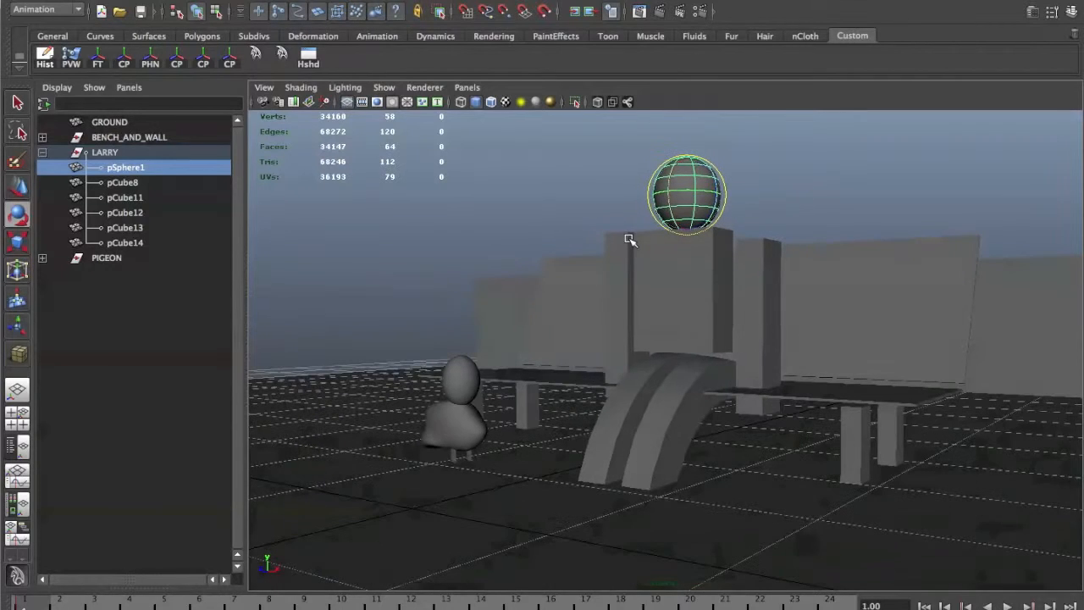
left_click(752, 214)
left_click_drag(746, 229, 686, 286, "alt")
Scrub the timeline to frame 24, look over its key commands, and turn the view towards the front of the bench.
left_click_drag(326, 598, 843, 603)
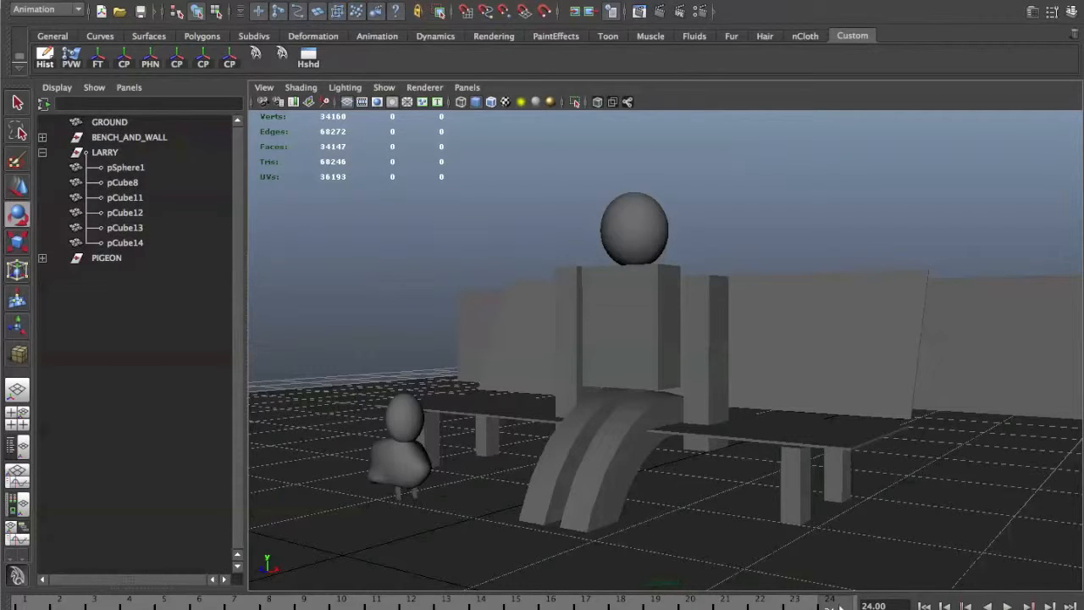
right_click(836, 602)
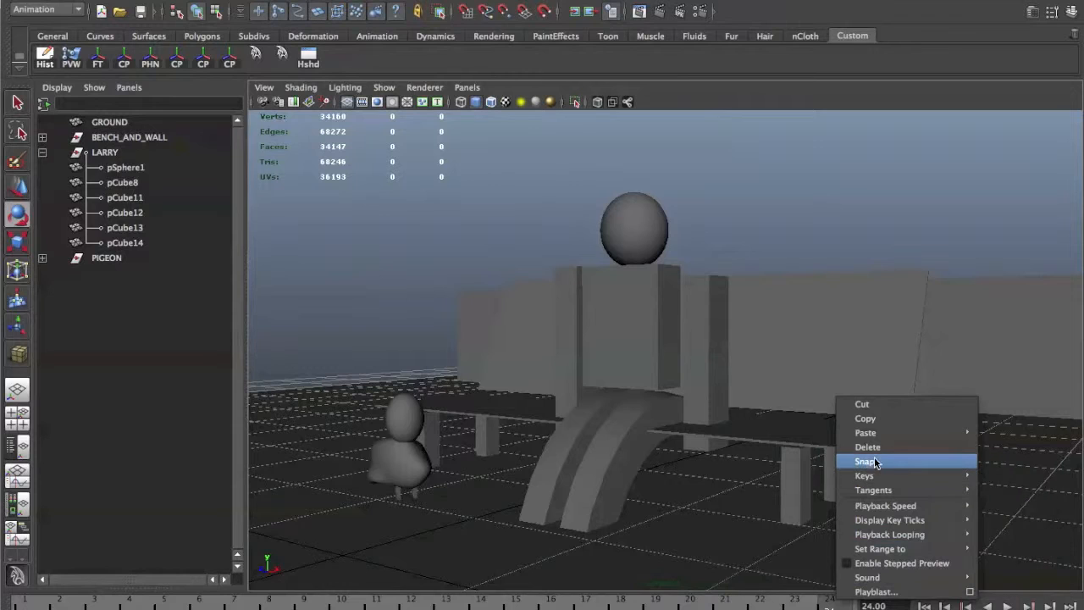
mouse_move(894, 476)
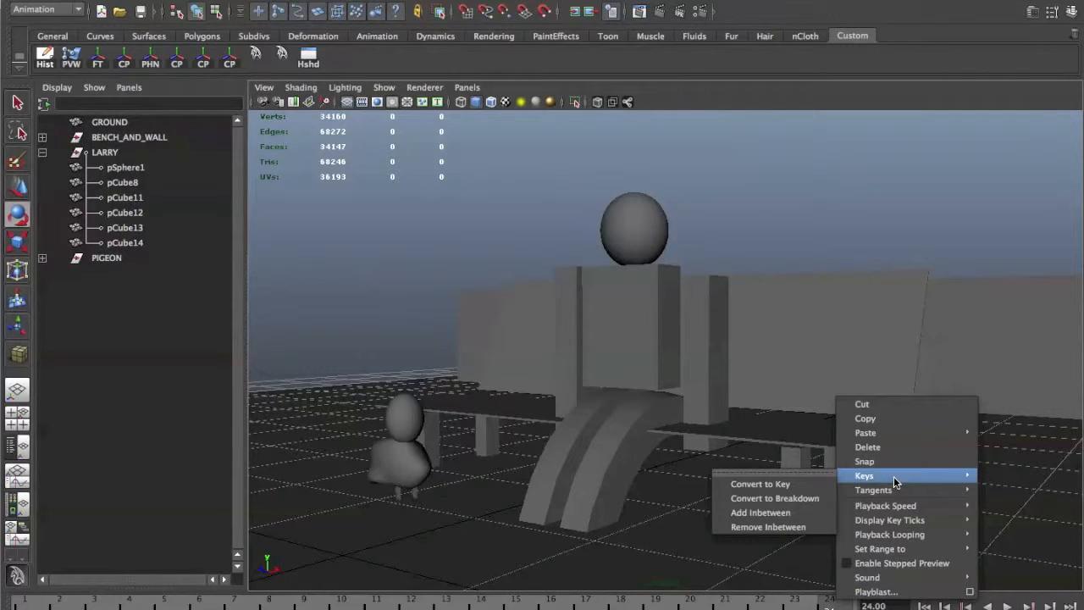
left_click(773, 203)
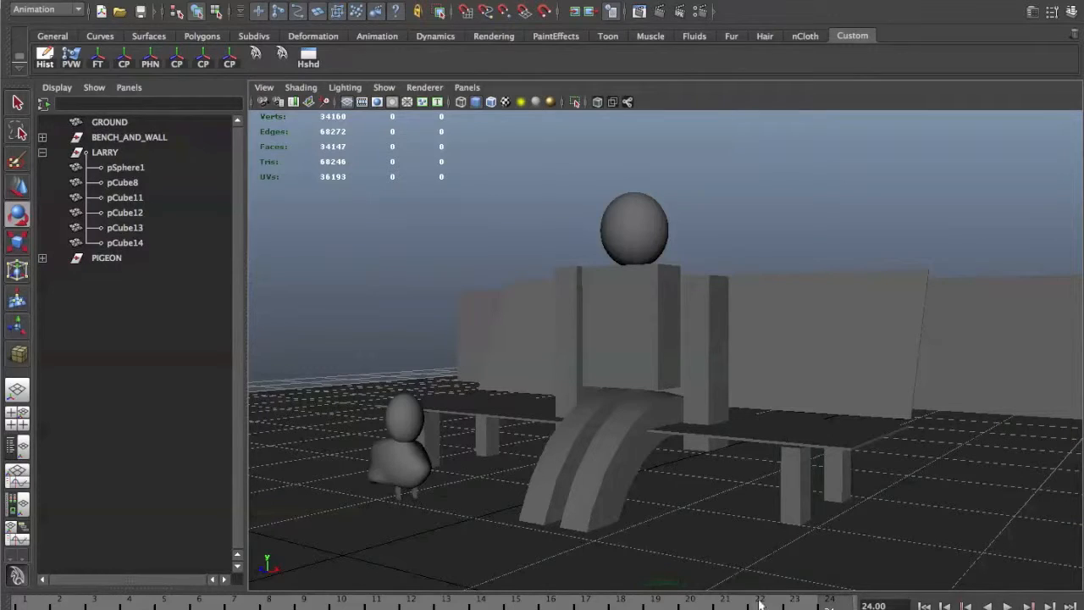
left_click_drag(734, 455, 771, 467, "alt")
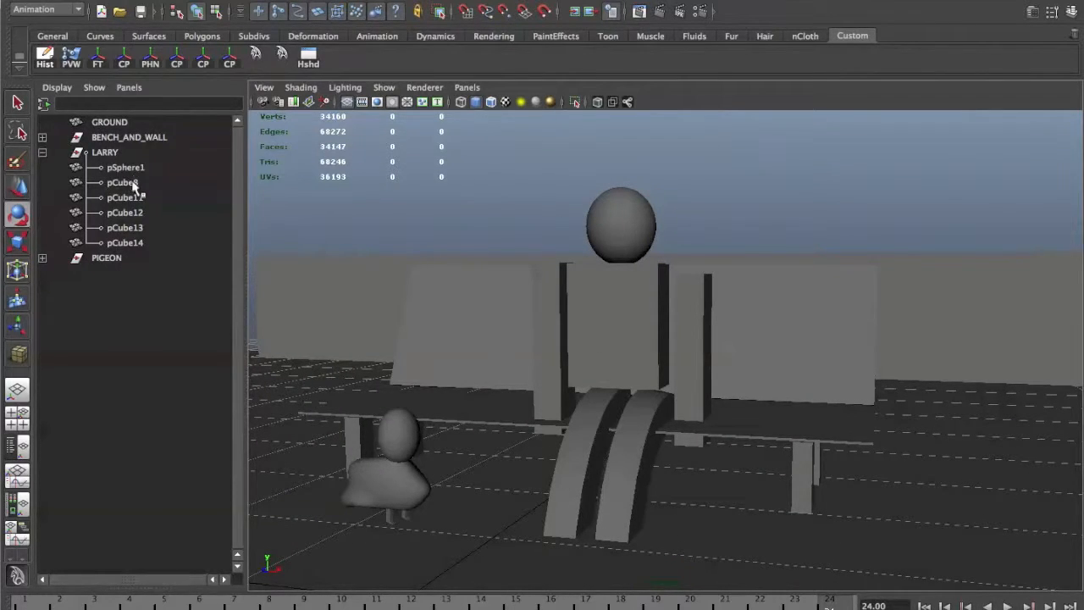
Clear the object type filter in the outliner so cameras are listed, and select camera1.
left_click(105, 87)
mouse_move(110, 109)
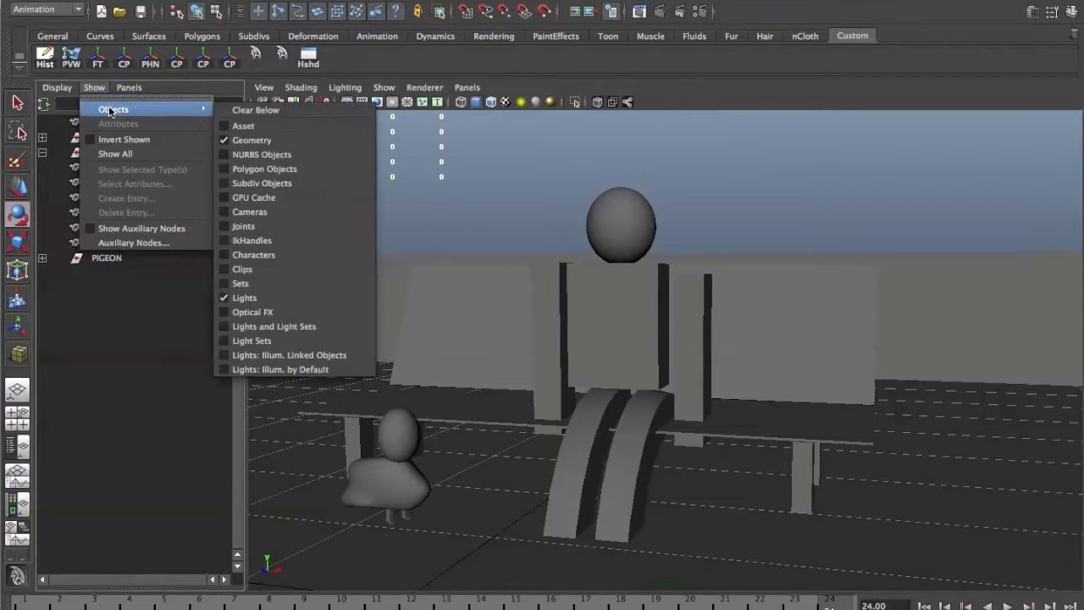
left_click(269, 111)
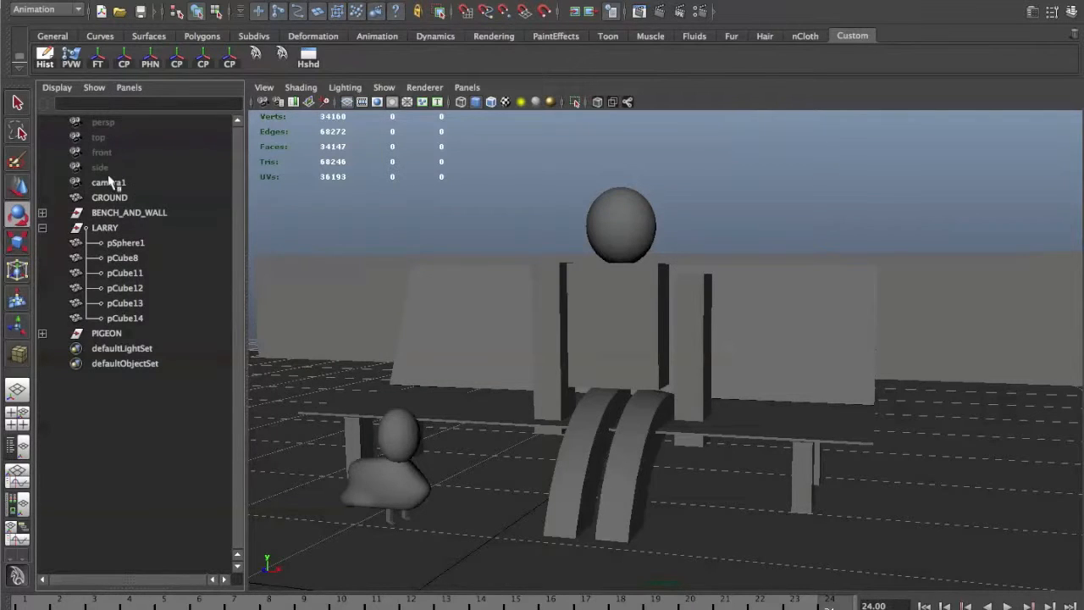
left_click(108, 182)
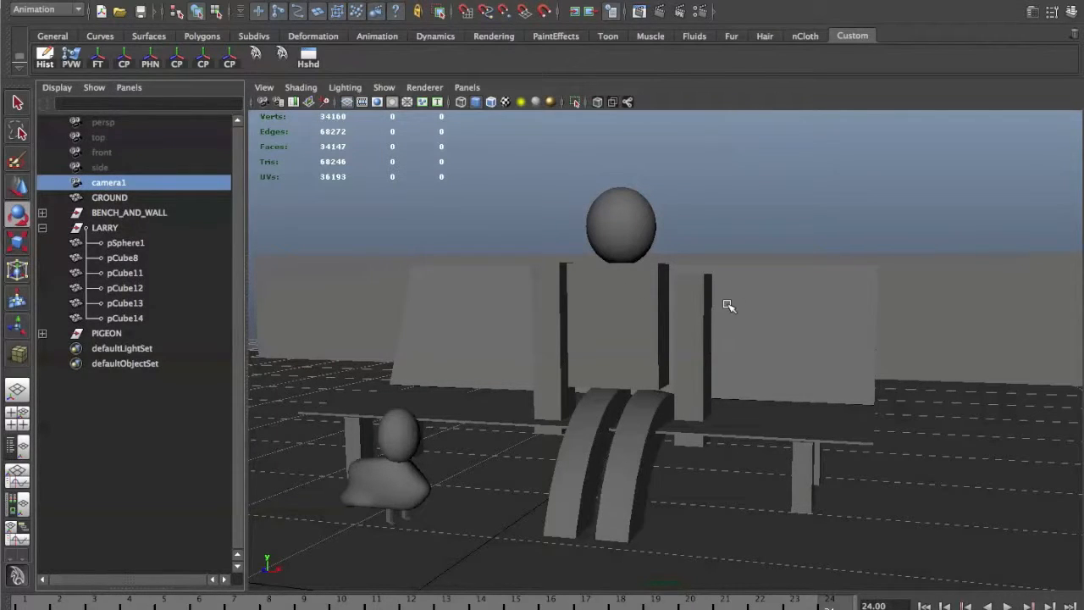
Return to frame 1 and orbit the shot to a low three-quarter view of the bench and seated figure.
left_click(25, 607)
left_click_drag(763, 500, 759, 467, "alt")
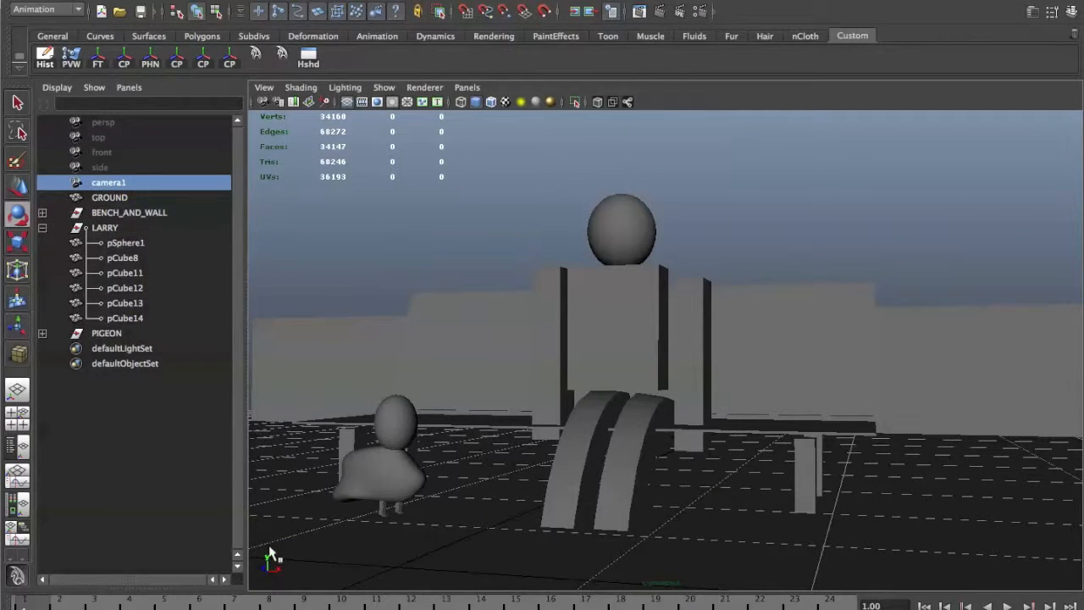
left_click_drag(399, 516, 377, 527, "alt")
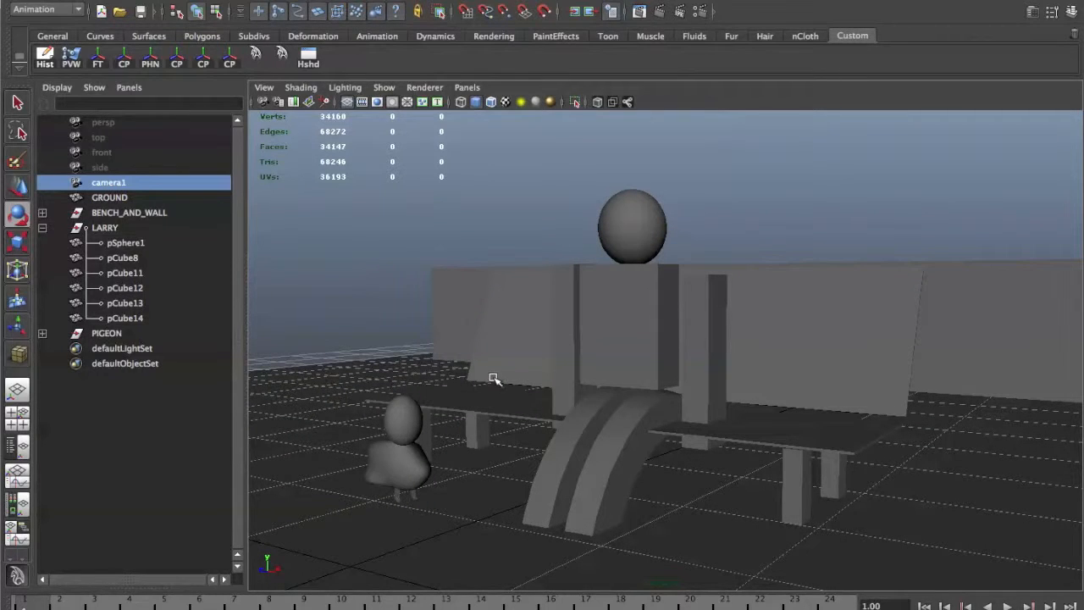
Switch the viewport to the perspective view and examine camera1's placement relative to the bench, leaving camera1 selected.
left_click(467, 88)
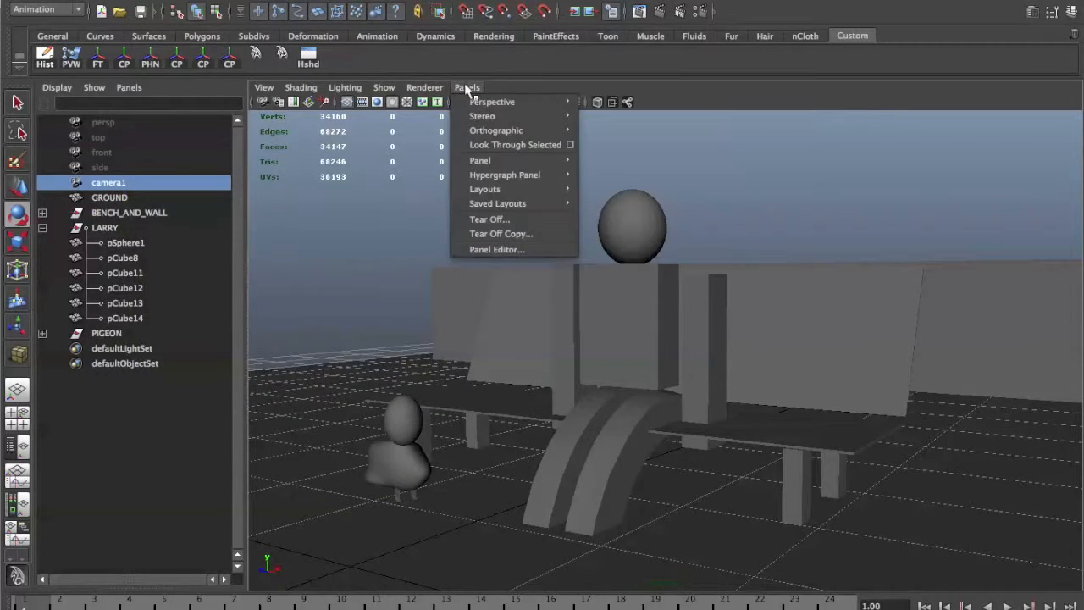
mouse_move(509, 102)
left_click(629, 129)
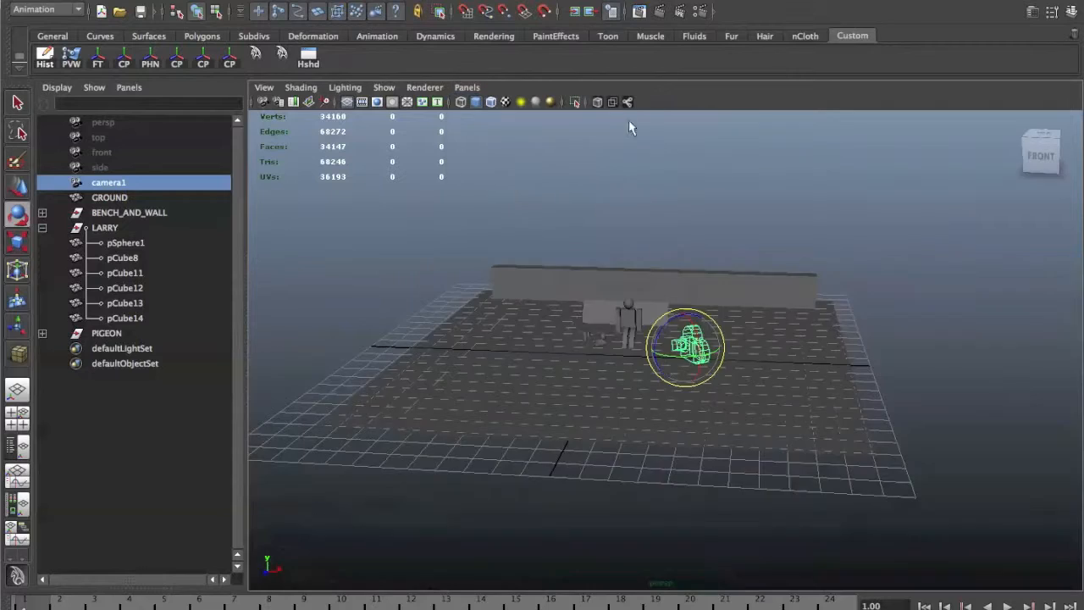
left_click_drag(686, 356, 809, 352, "alt")
right_click_drag(809, 352, 1039, 364, "alt")
middle_click_drag(1039, 364, 809, 337, "alt")
left_click(852, 214)
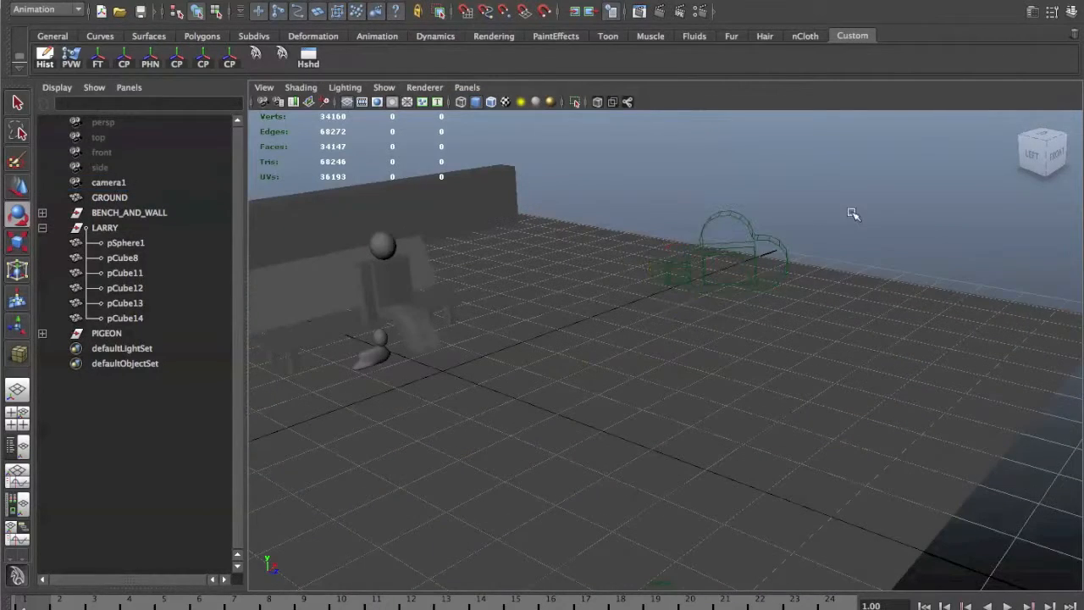
left_click(759, 253)
middle_click_drag(728, 243, 758, 245, "alt")
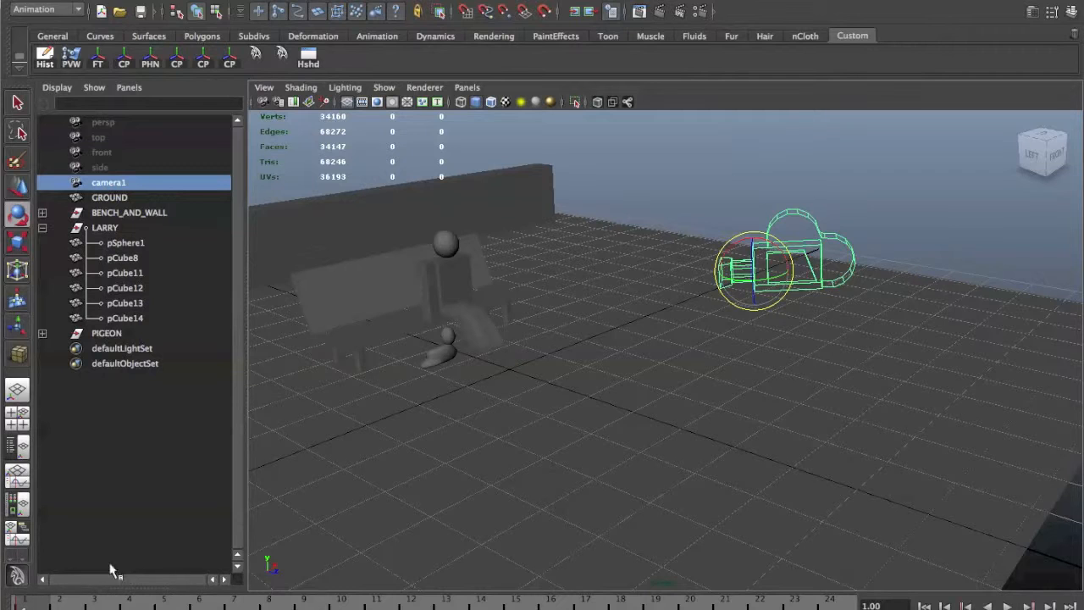
left_click_drag(811, 324, 727, 327, "alt")
Look through camera1 and key a side view from the bench's end at frame 1, with the pigeon beyond the figure.
left_click(482, 85)
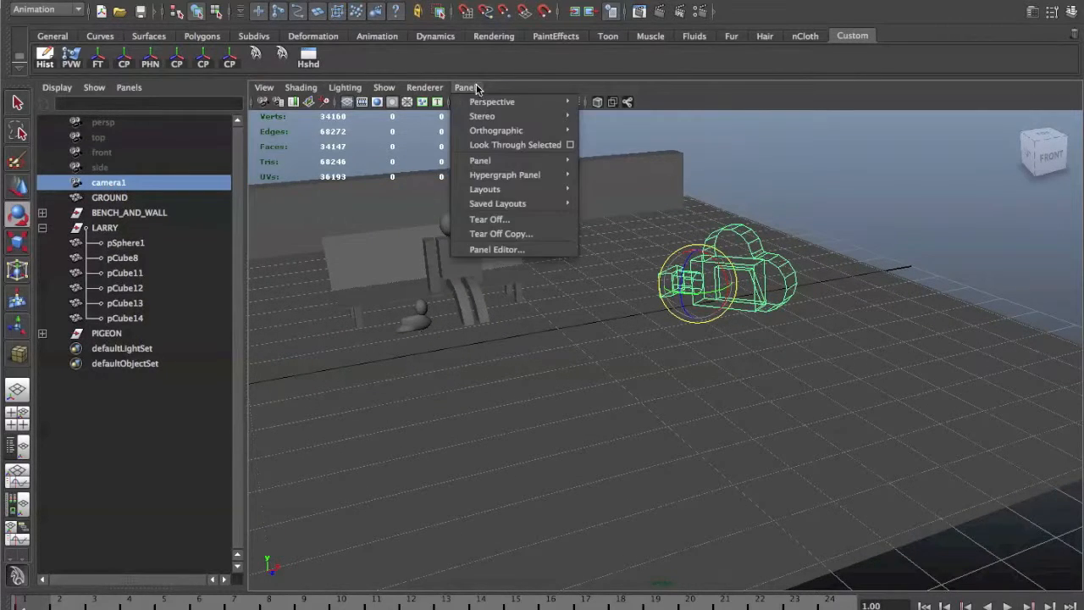
left_click(487, 142)
left_click_drag(530, 362, 700, 366, "alt")
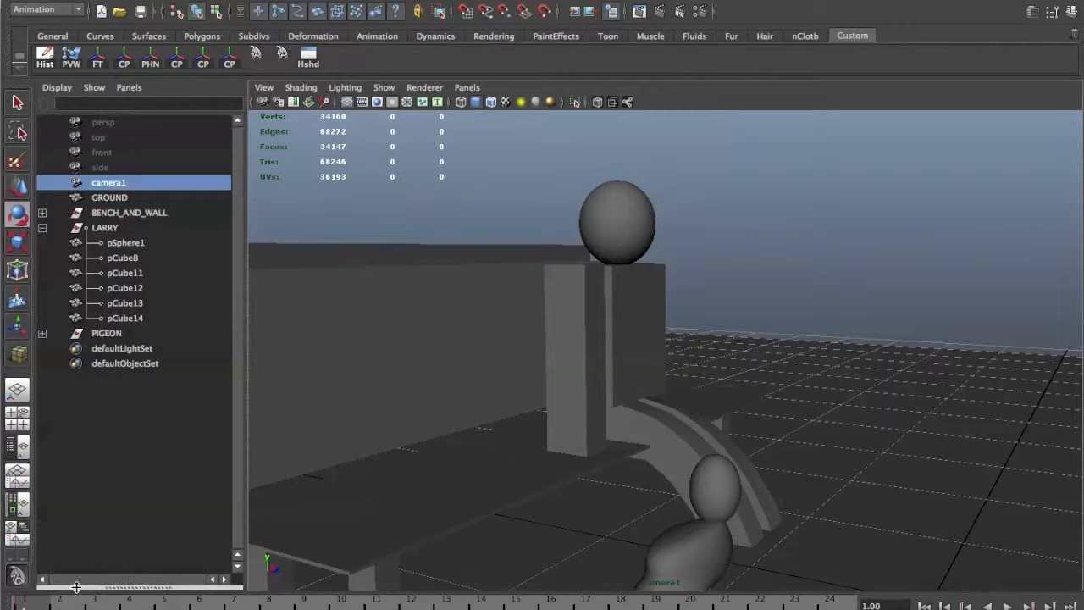
left_click_drag(974, 394, 746, 398, "alt")
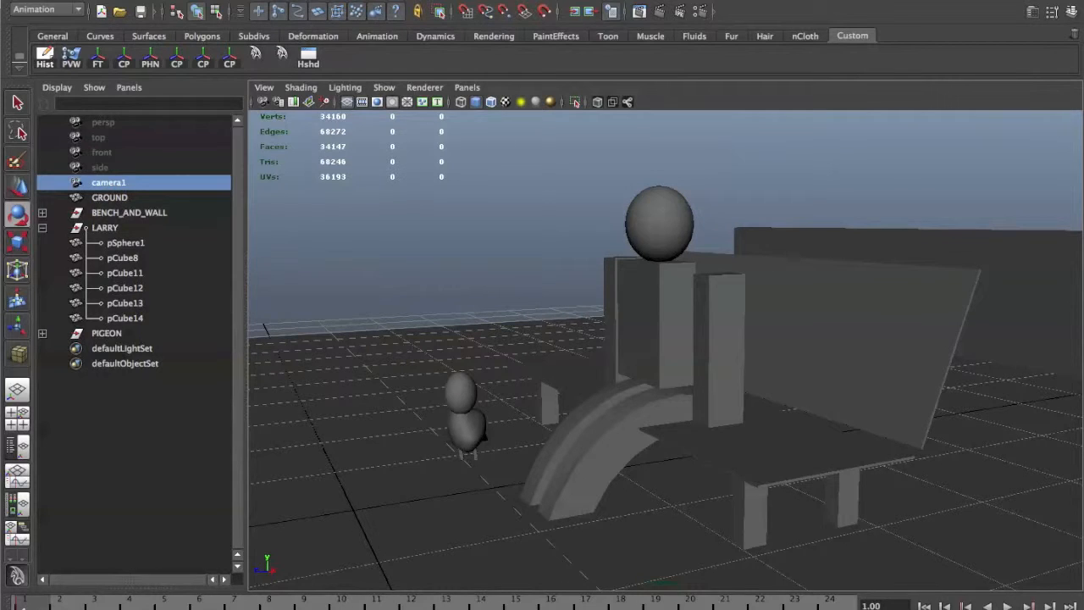
Key camera1 at frame 24 on the opposite side of the seated figure, behind the pigeon, and play back the move.
left_click(839, 604)
left_click_drag(531, 383, 751, 370, "alt")
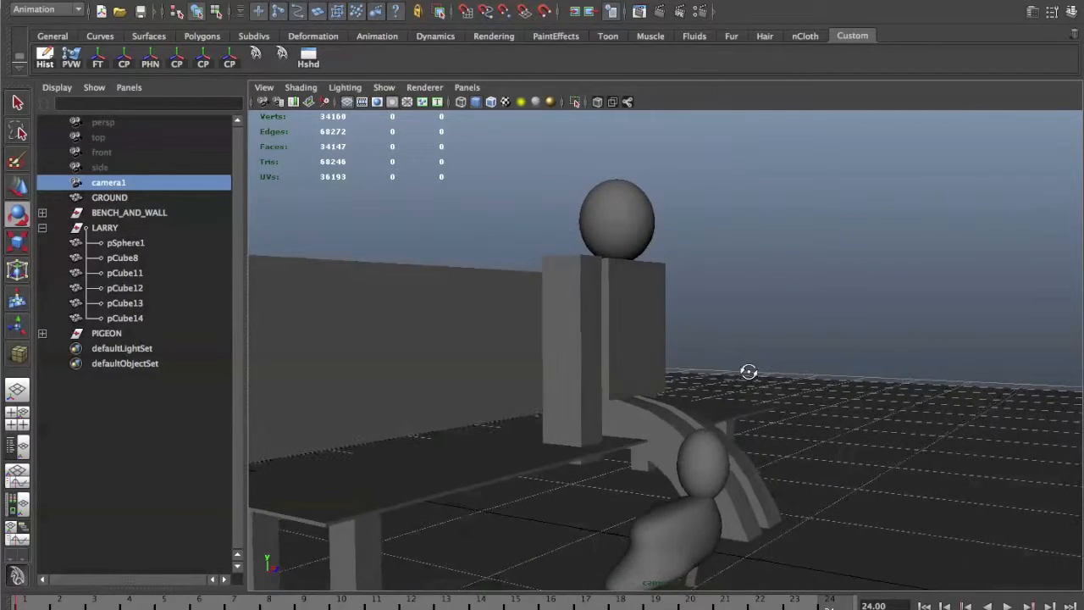
mouse_move(834, 606)
left_mouse_down()
mouse_move(364, 606)
mouse_move(218, 584)
mouse_move(94, 586)
left_mouse_up()
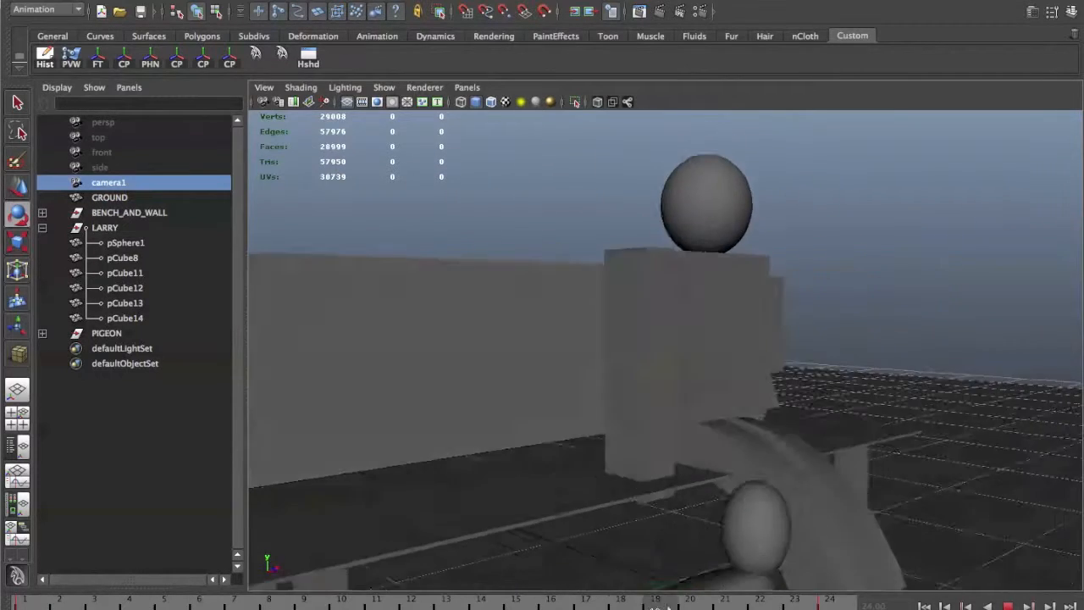
Rekey camera1 at frame 24 with a wide, raised front view of the bench, and replay the move from frame 1.
left_click_drag(901, 483, 718, 466, "alt")
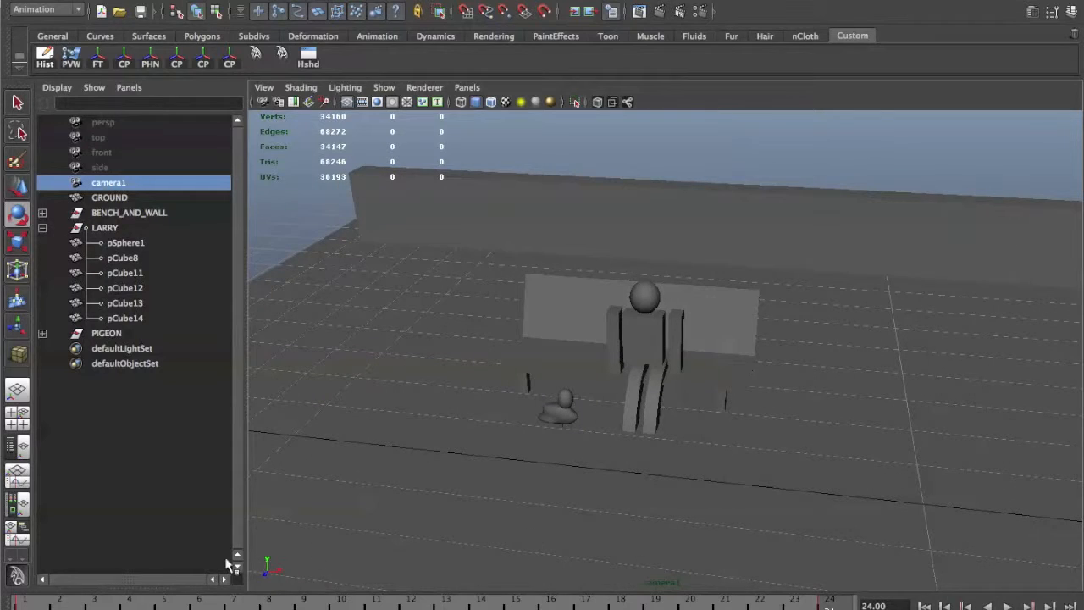
left_click(56, 599)
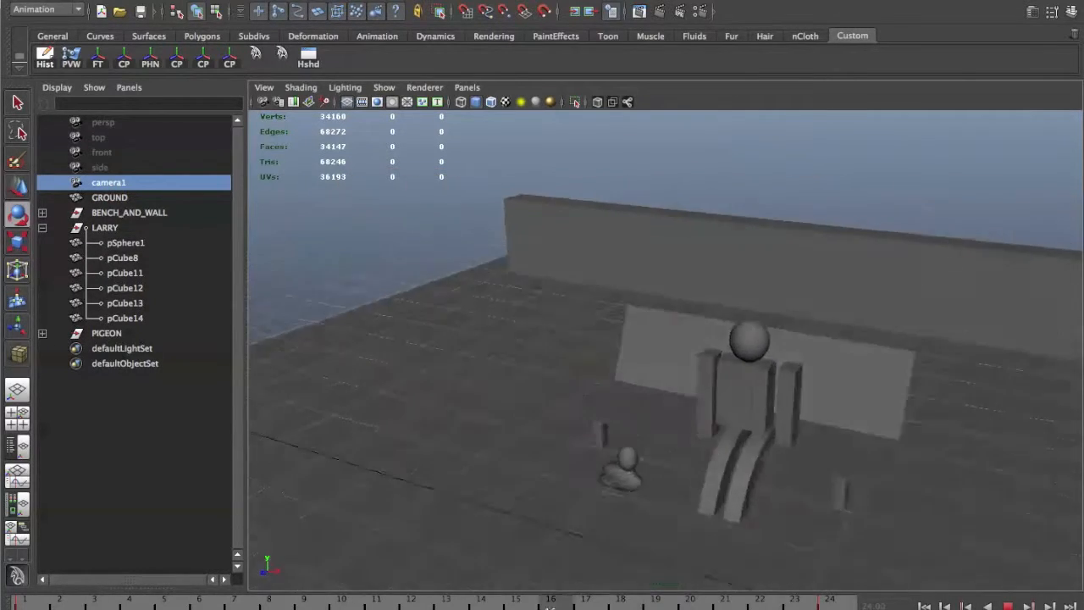
left_click(30, 607)
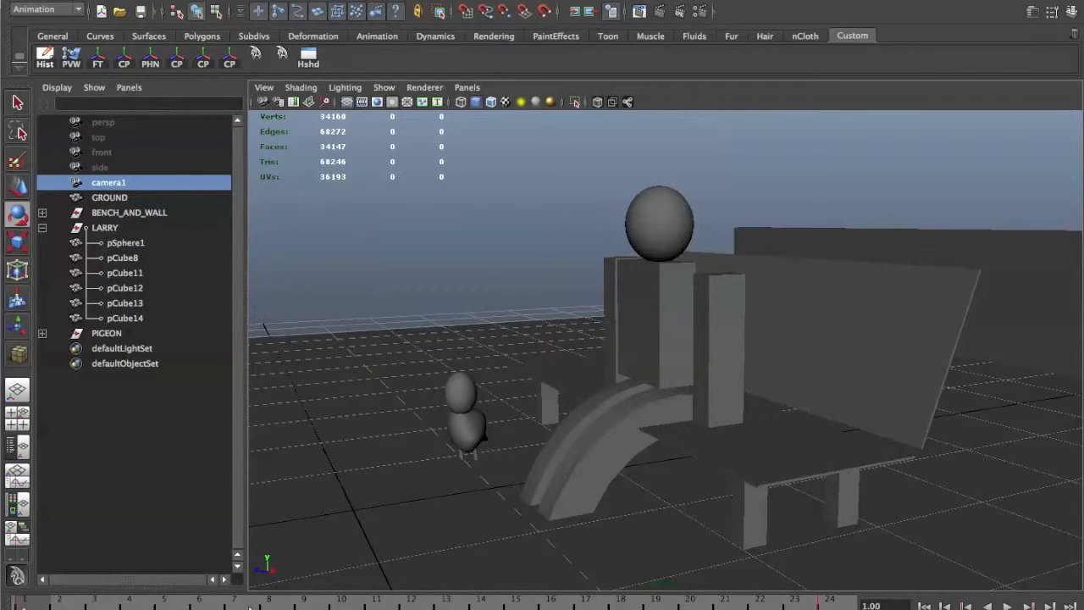
Extend the playback range to 240 frames and play the camera move past its last key.
key("Return")
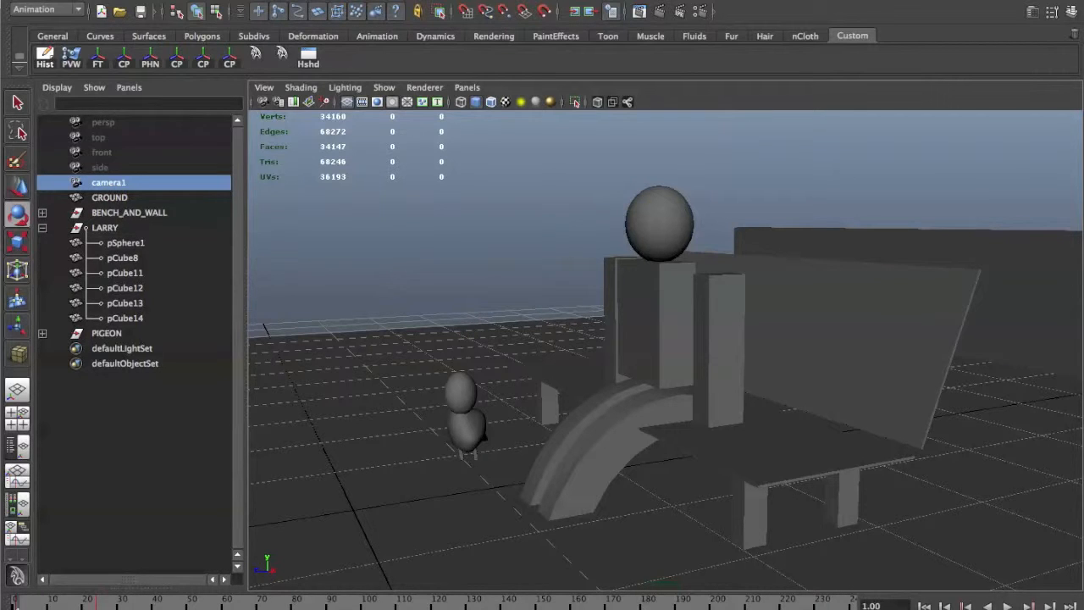
key("alt+v")
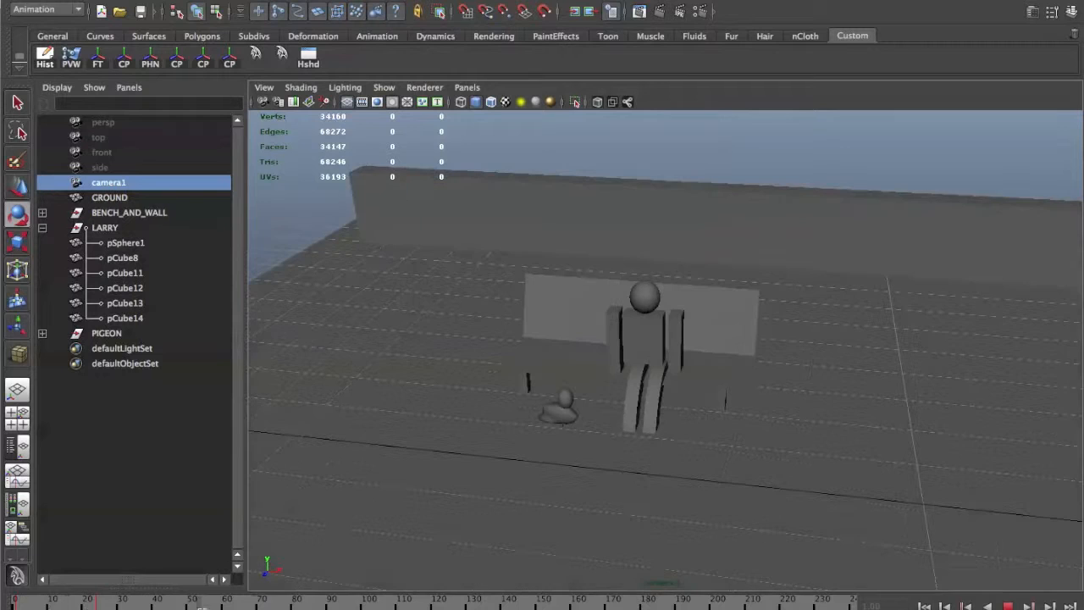
key("alt+v")
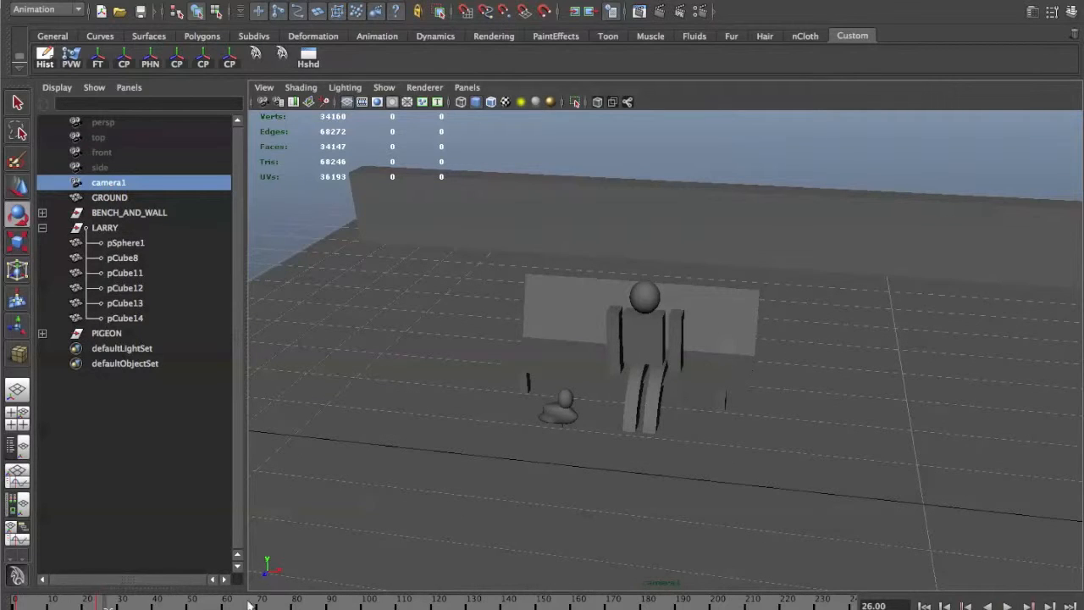
Try keying a close side view of the seated figure at frame 26, and delete that key from the timeline.
left_click_drag(588, 450, 625, 421, "alt")
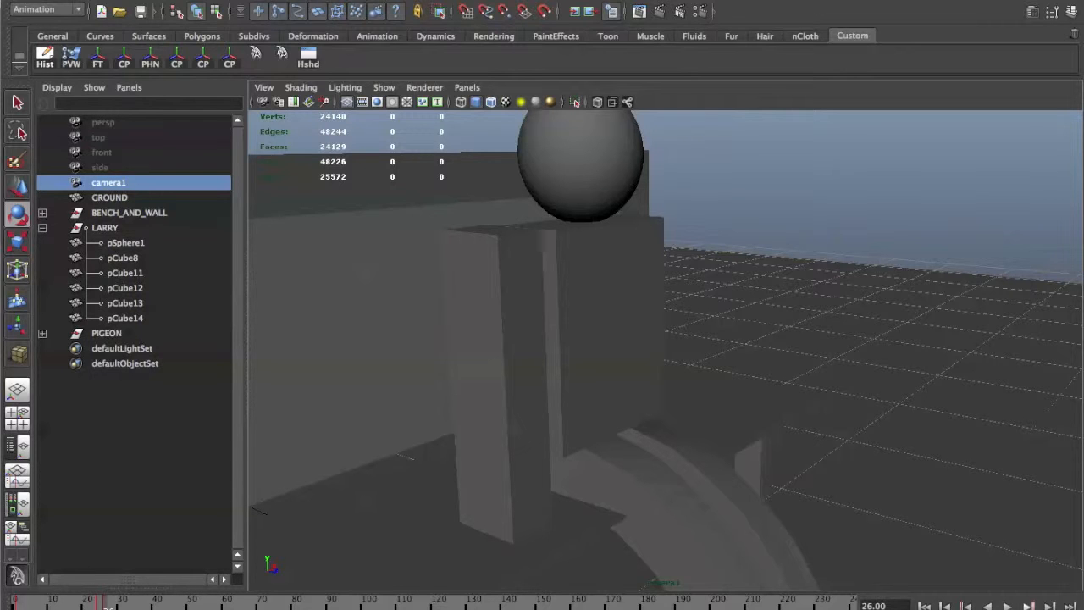
left_click_drag(528, 412, 351, 550, "alt")
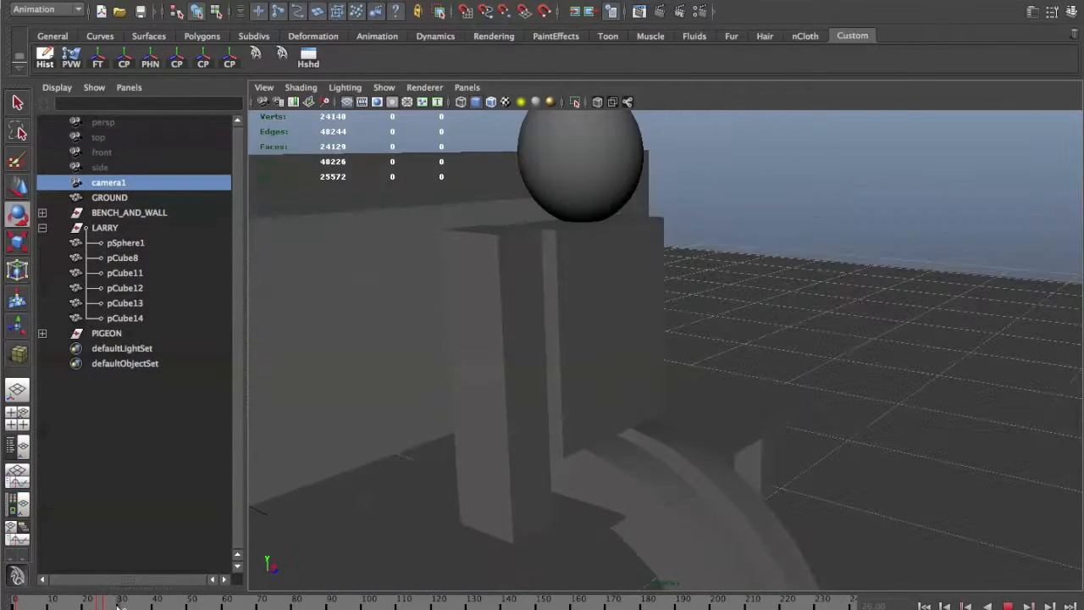
left_click_drag(110, 608, 105, 608)
right_click(105, 605)
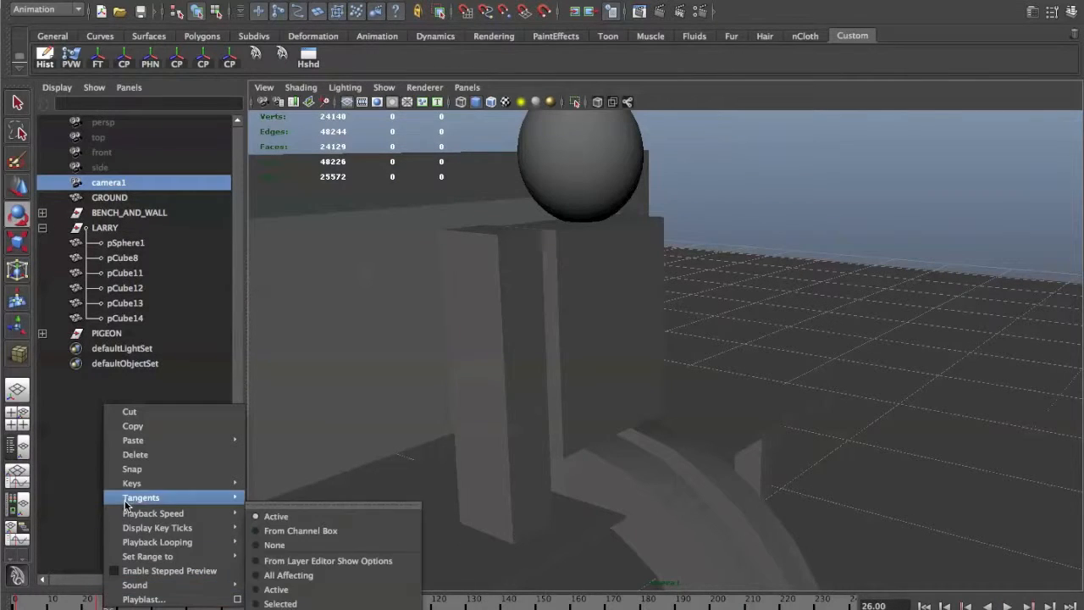
left_click(133, 458)
Play back the camera move, and delete the camera's starting key by selecting the frames before the frame 24 key.
key("alt+v")
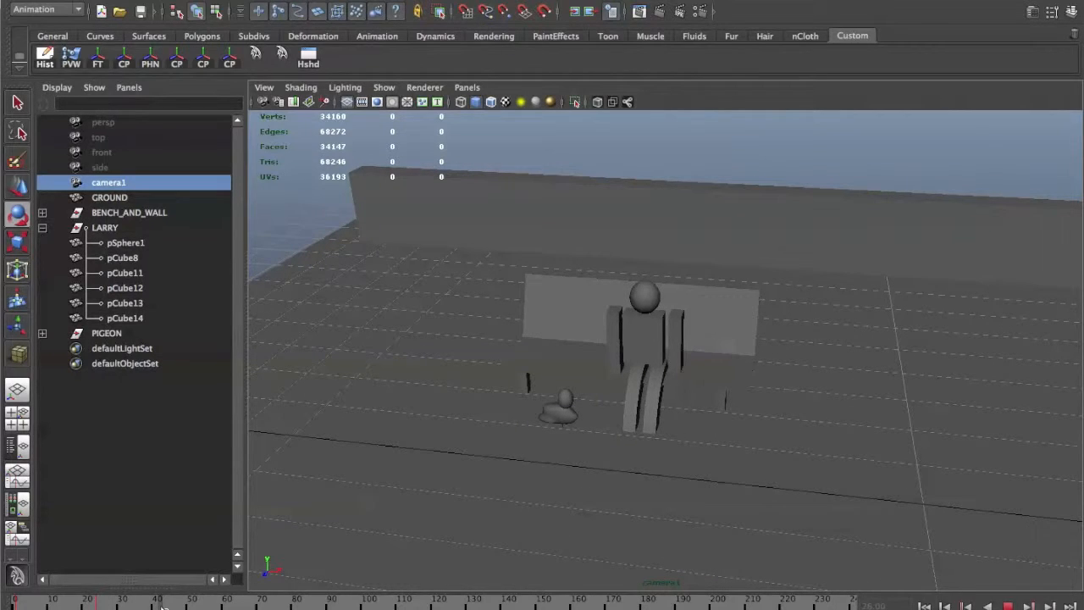
key("alt+v")
key("alt+v")
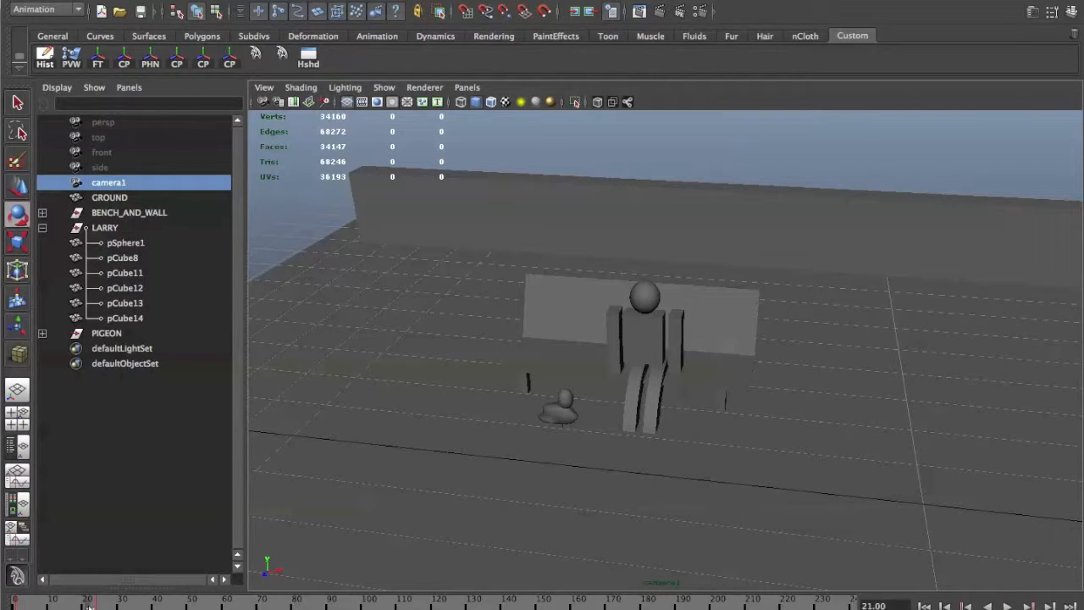
key("alt+v")
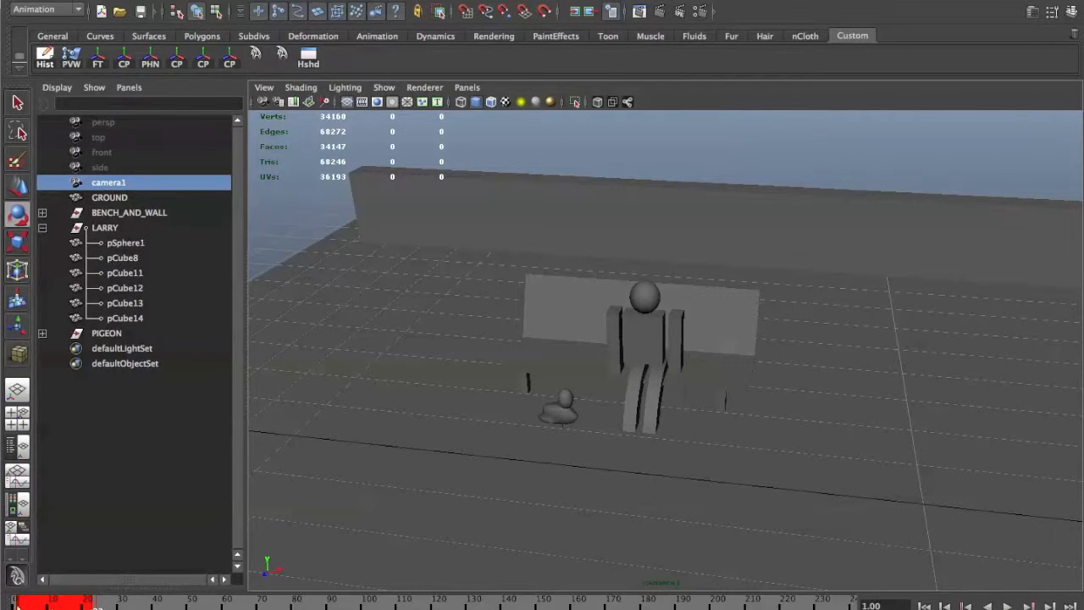
right_click(50, 600)
mouse_move(67, 483)
left_click(72, 453)
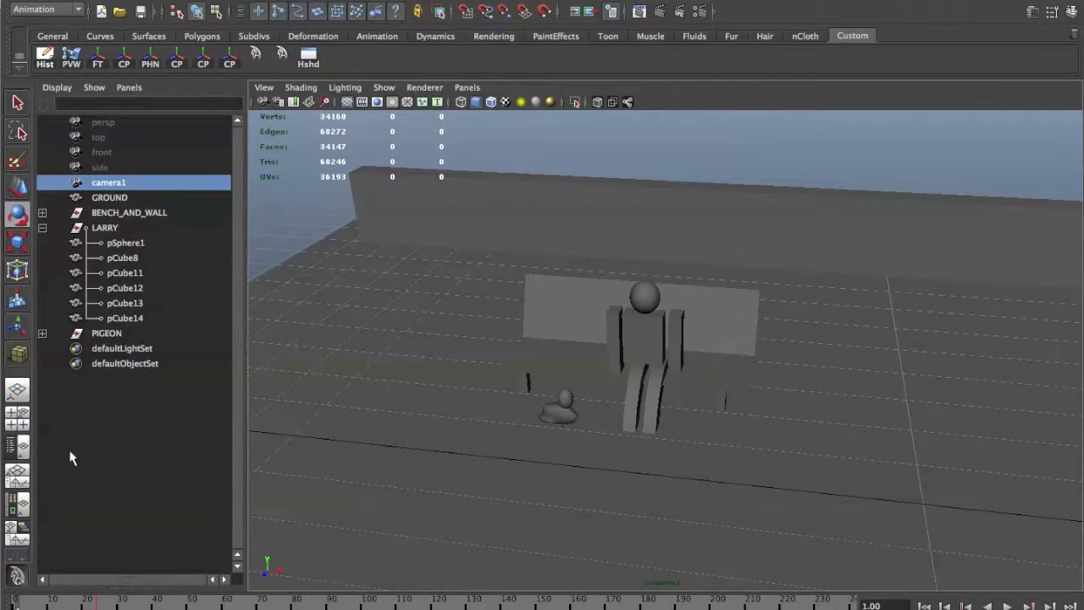
Play back the shot and select the frame range around the camera key at frame 24.
key("alt+v")
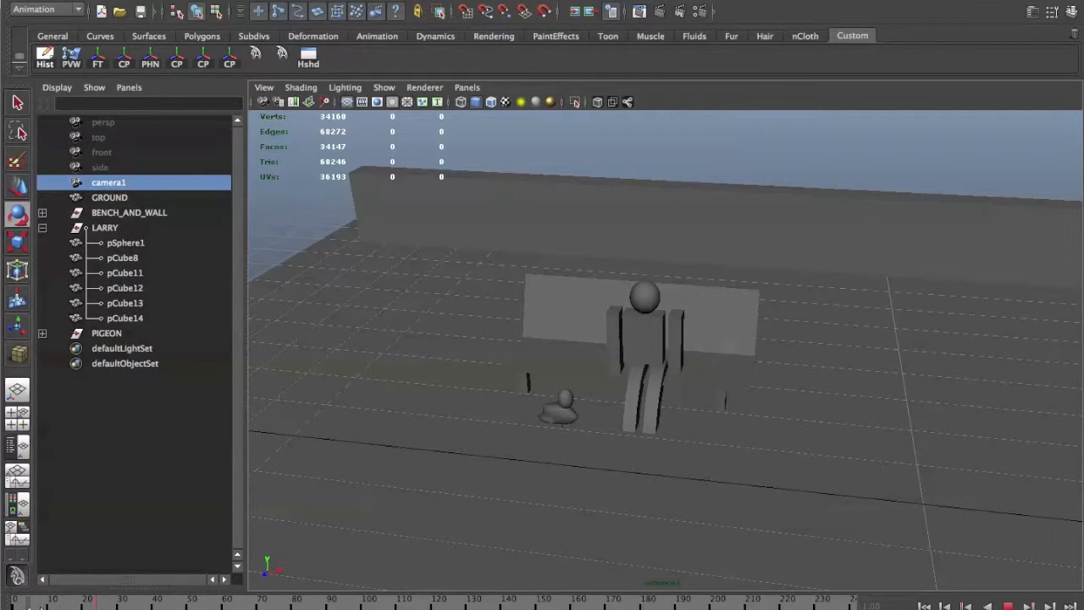
key("alt+v")
key("alt+v")
key("alt+v")
mouse_move(125, 604)
left_mouse_down("shift")
mouse_move(22, 604)
mouse_move(81, 605)
left_mouse_up("shift")
Move to frame 44 and orbit camera1 to a side view of the seated figure from behind the pigeon.
key("alt+v")
key("alt+v")
left_click_drag(54, 606, 170, 605)
left_click_drag(511, 486, 559, 534, "alt")
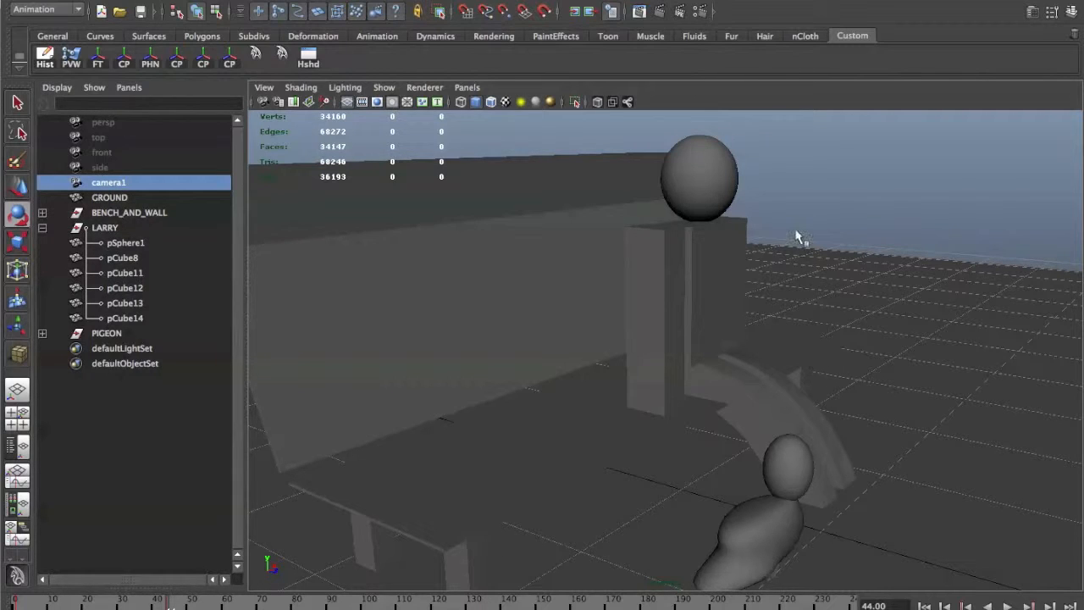
Frame the seated figure, bench and pigeon in camera1's side view and key the camera at frame 44.
middle_click_drag(789, 245, 722, 369, "alt")
right_click_drag(722, 369, 966, 381, "alt")
right_click_drag(455, 335, 789, 335, "alt")
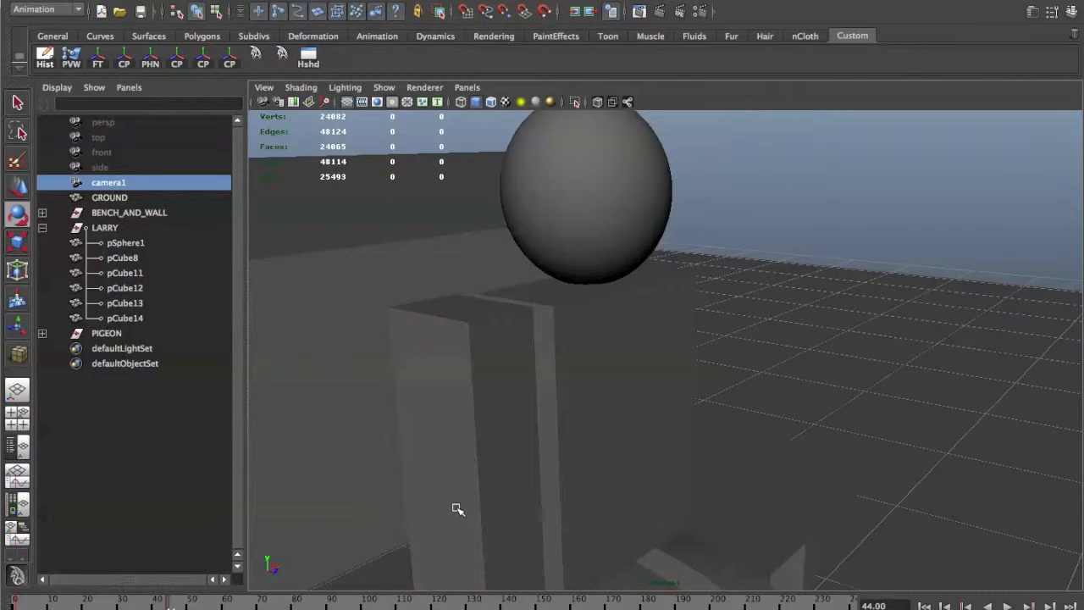
scroll(460, 513, "down", 5)
middle_click_drag(531, 518, 559, 317, "alt")
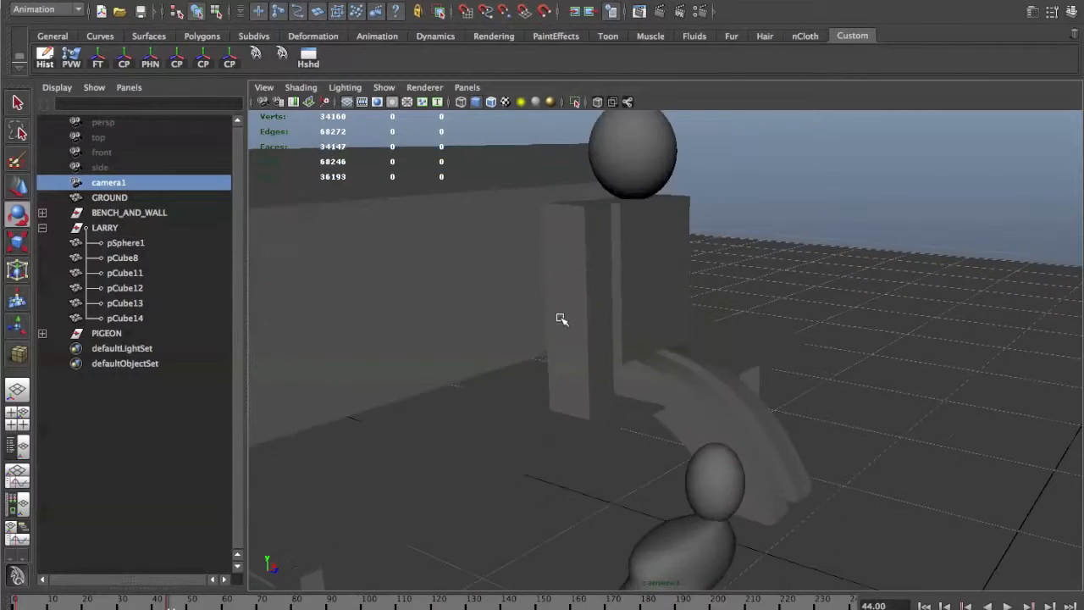
scroll(559, 317, "down", 5)
scroll(558, 373, "up", 2)
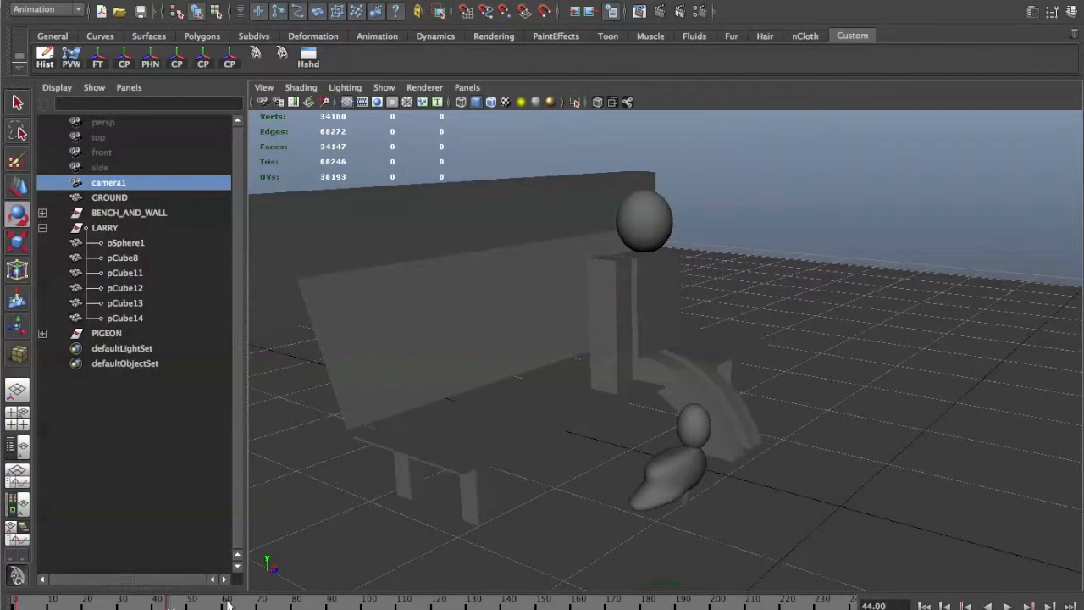
Key a frontal close-up of the figure's head for camera1 at frame 96, and play back the camera move.
left_click_drag(232, 606, 309, 607)
scroll(743, 266, "up", 5)
middle_click_drag(740, 297, 698, 385, "alt")
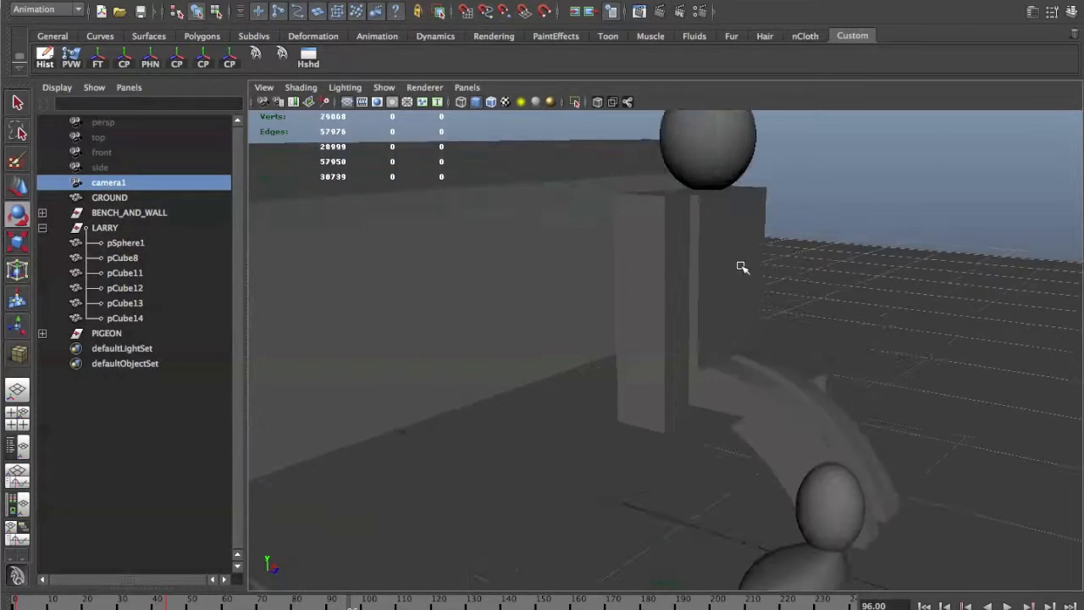
left_click_drag(659, 376, 630, 368, "alt")
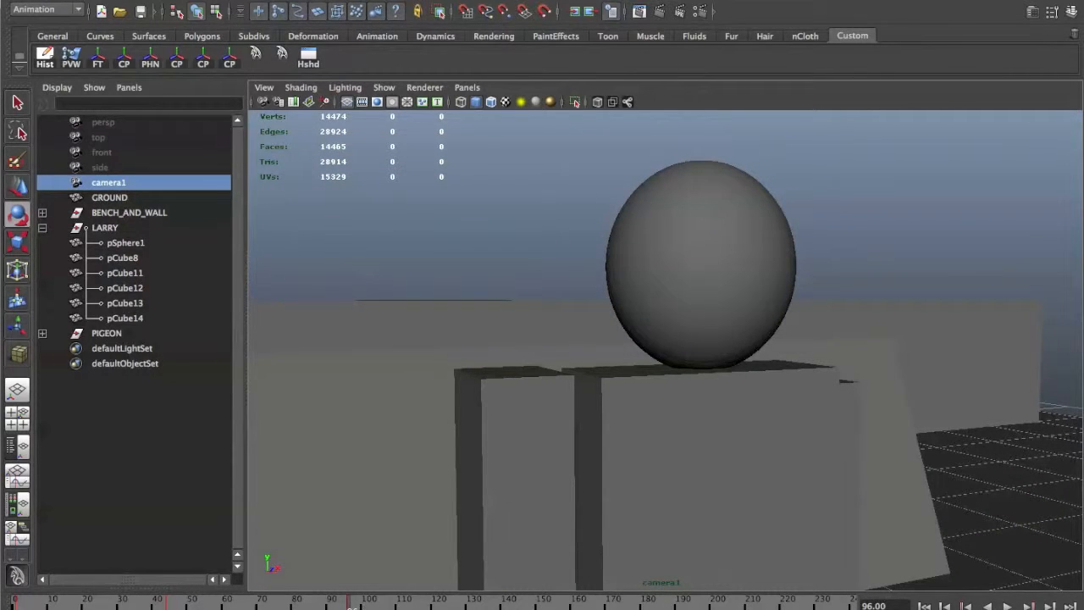
key("alt+v")
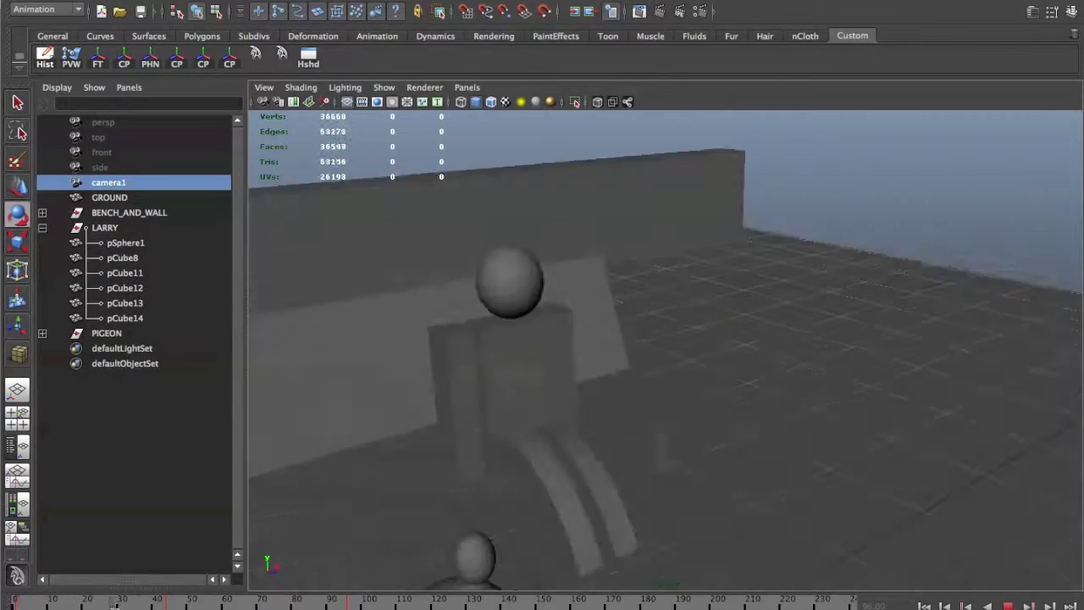
key("alt+v")
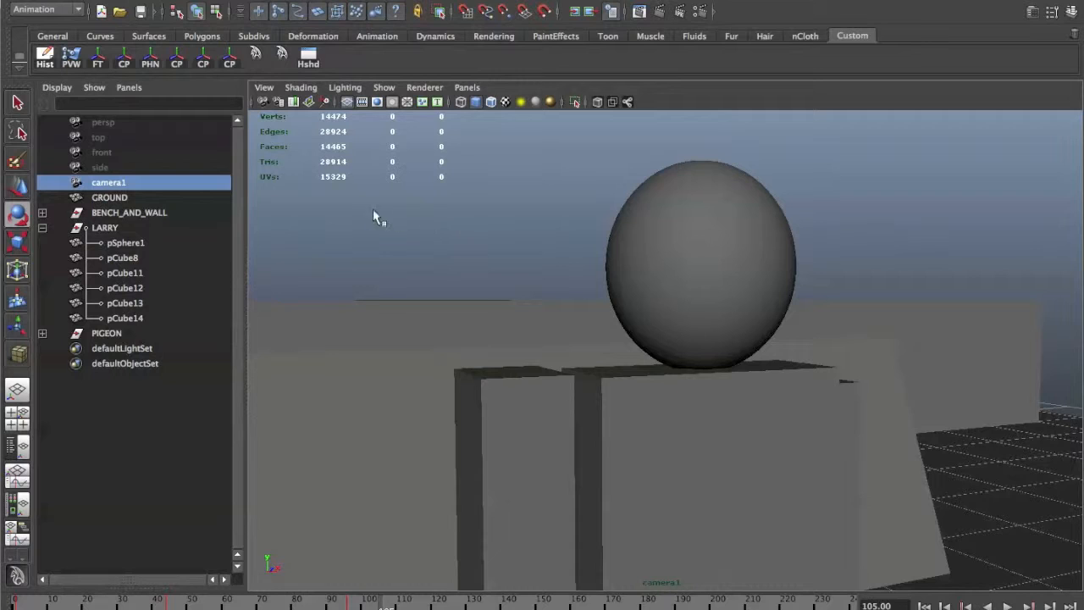
Rename camera1's shape node to camera_1 in its attributes.
double_click(103, 185)
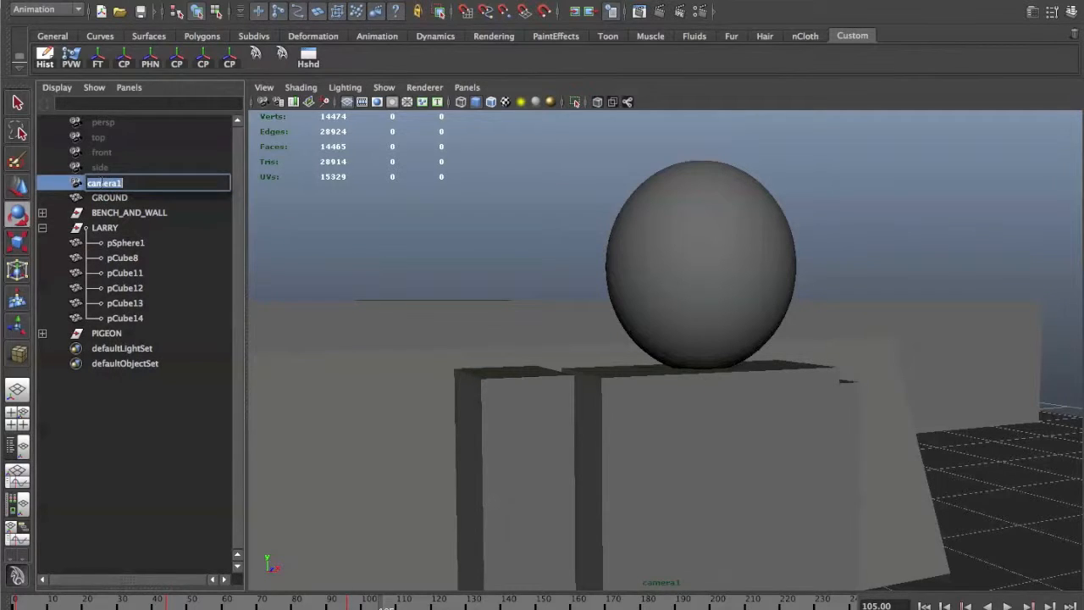
middle_click_drag(77, 186, 117, 188)
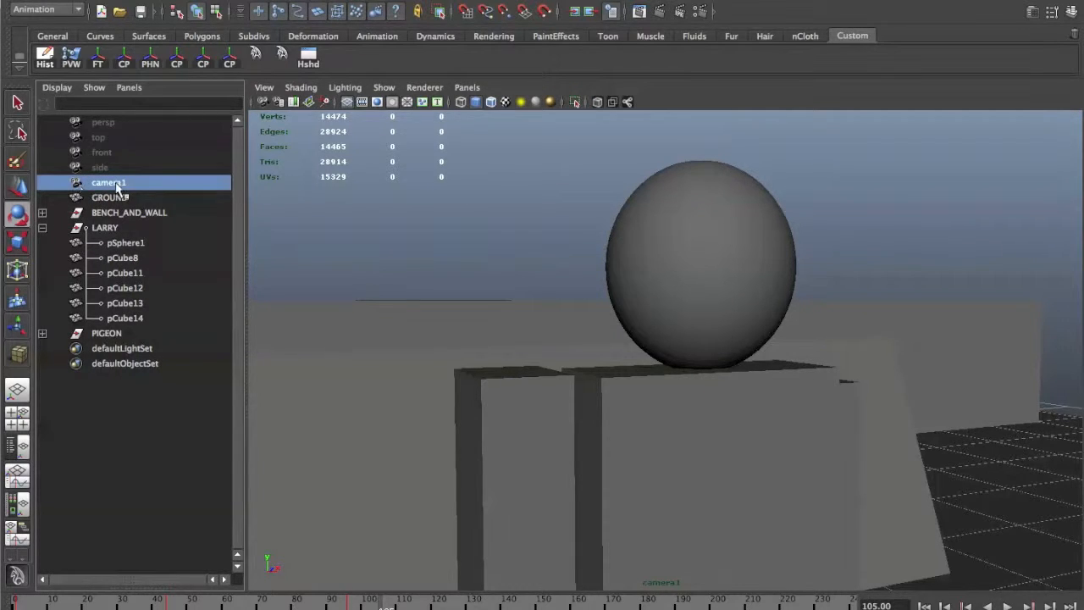
left_click(1033, 15)
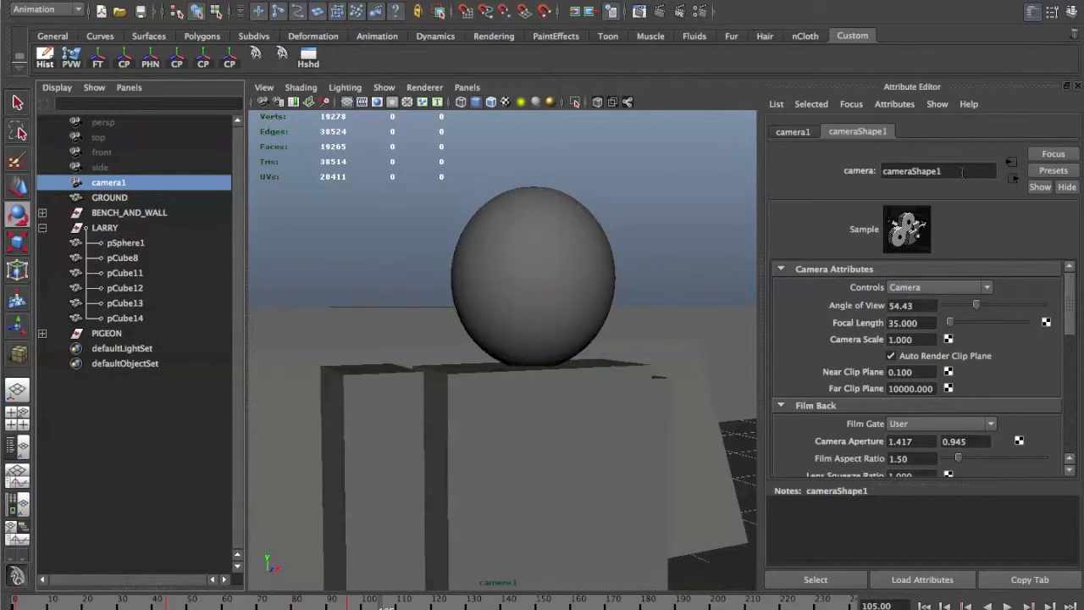
double_click(962, 171)
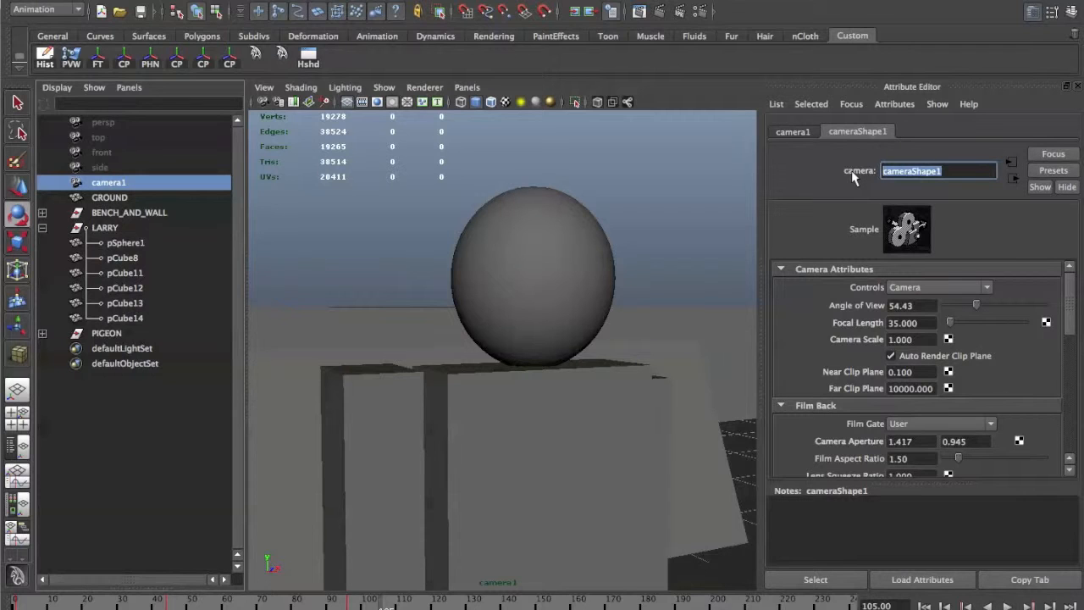
left_click(792, 132)
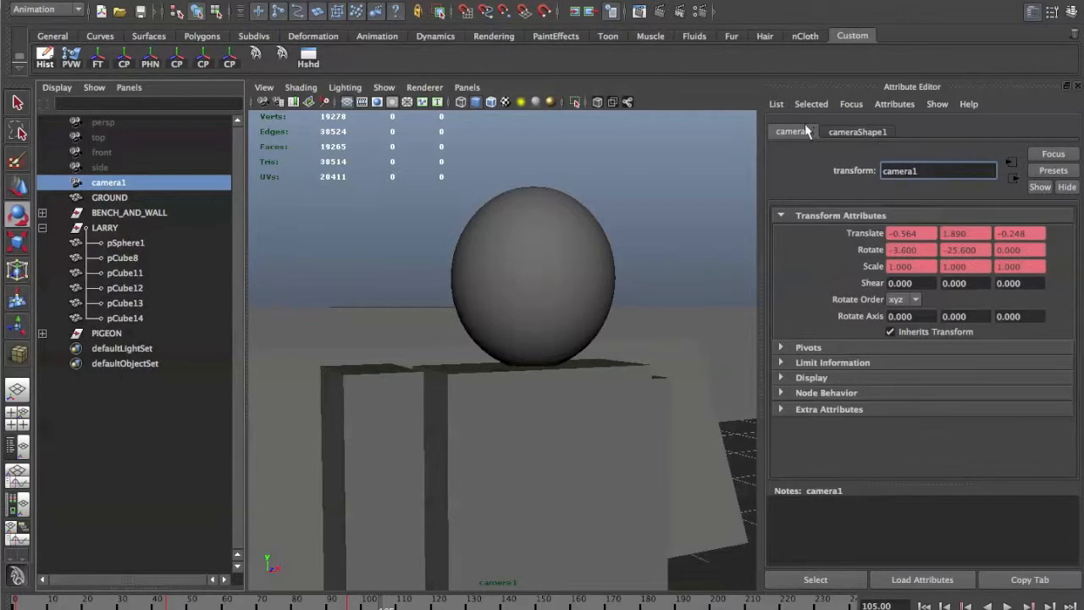
left_click(850, 132)
left_click_drag(951, 172, 811, 174)
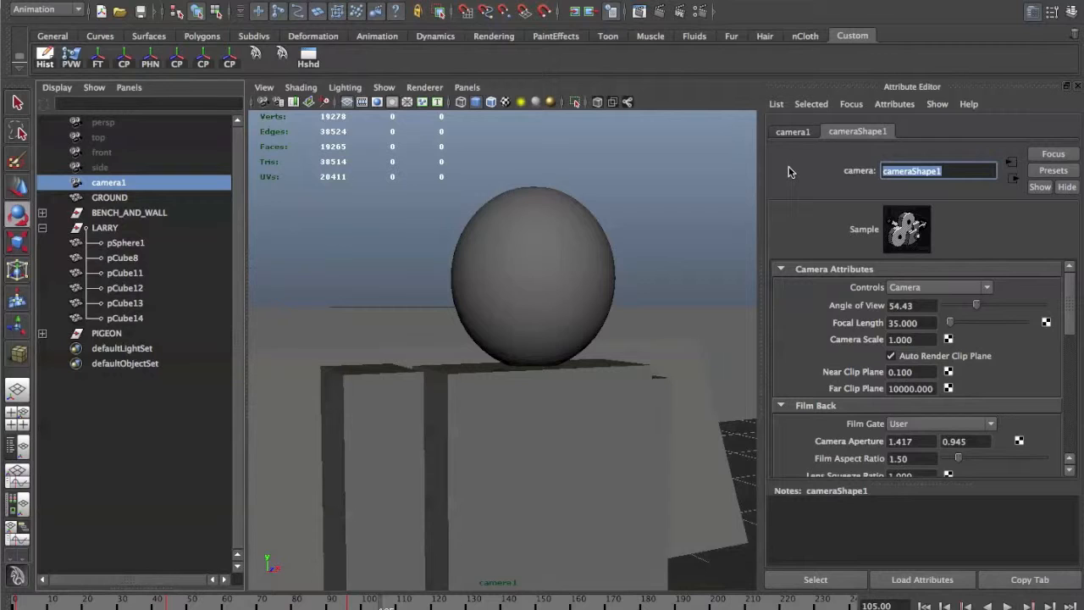
type("can")
key("Return")
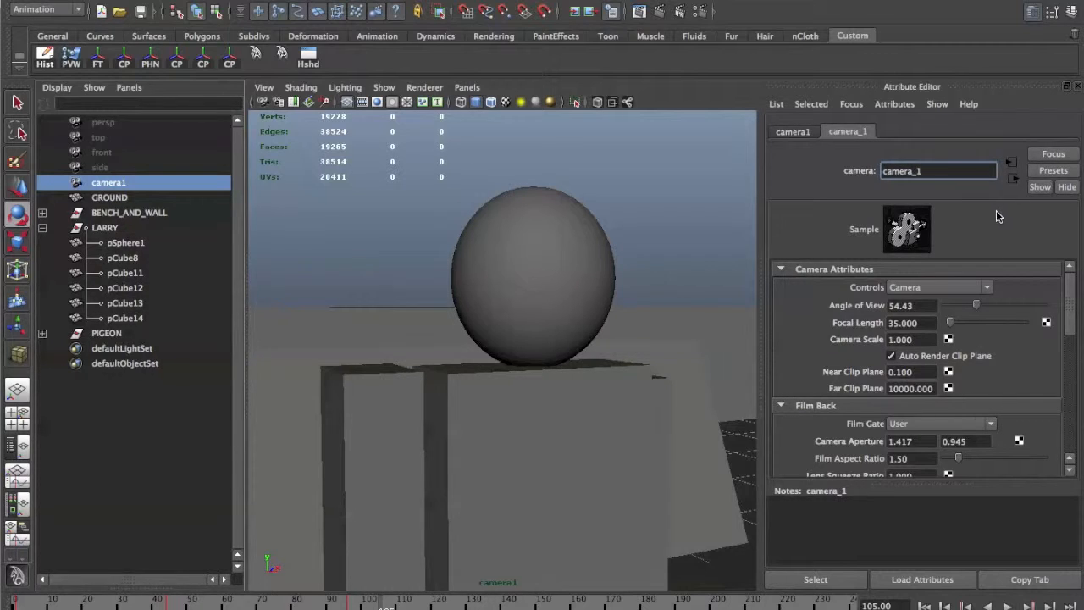
Examine the camera's Controls options, focal length, camera scale and clip plane attributes.
left_click(983, 288)
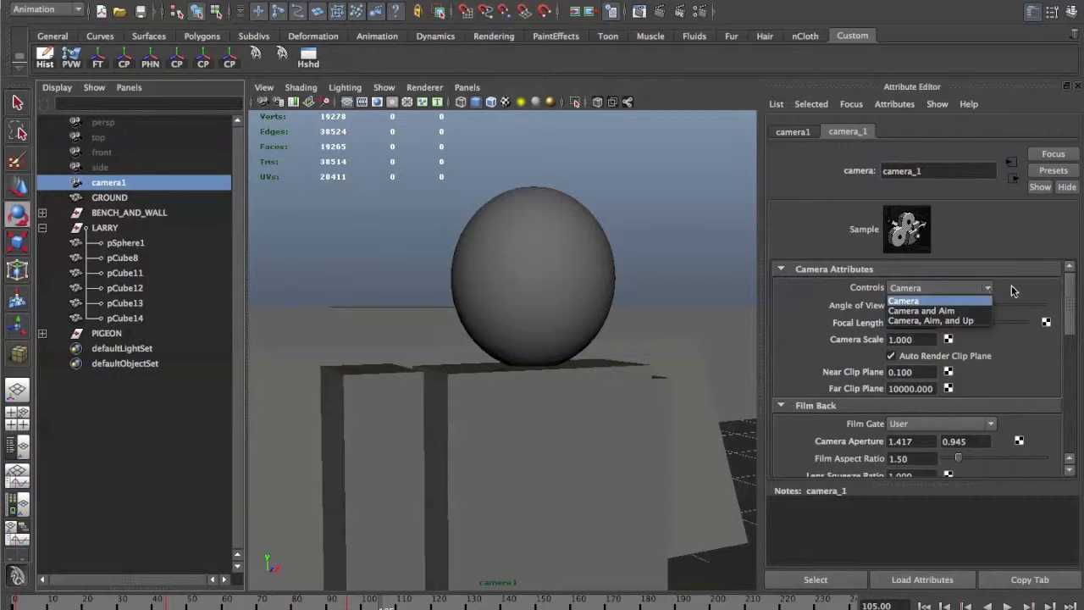
left_click(1014, 291)
left_click_drag(1066, 289, 1070, 301)
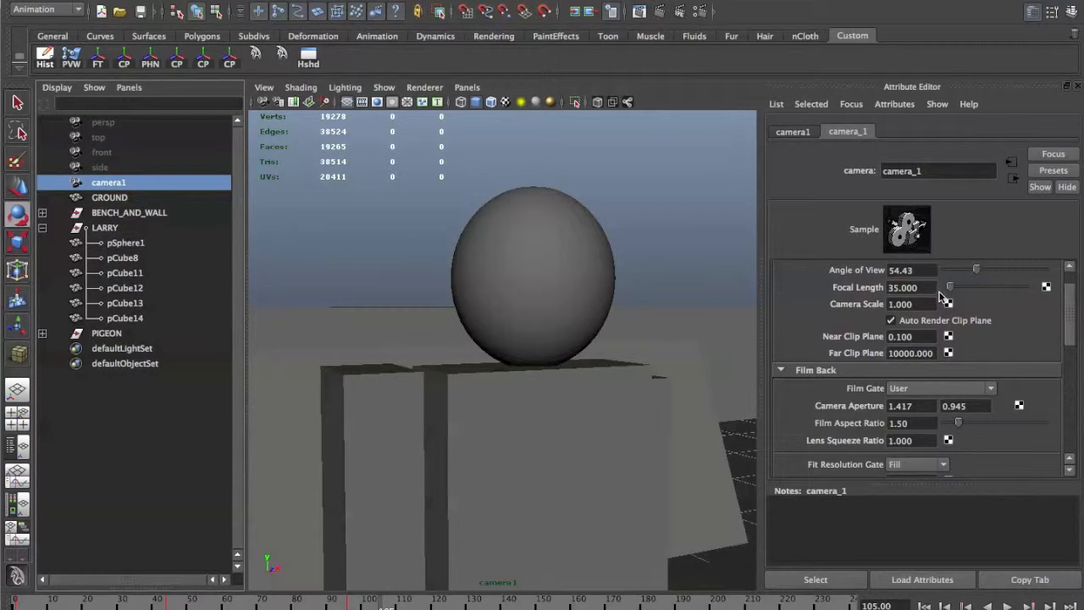
scroll(941, 299, "down", 2)
scroll(965, 283, "up", 1)
scroll(964, 282, "up", 1)
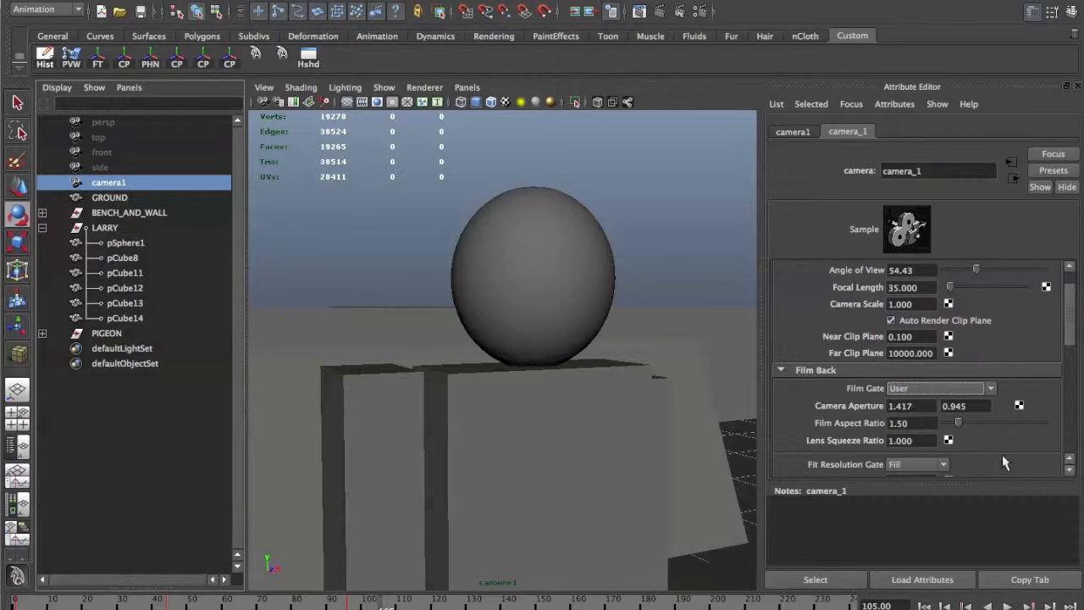
left_click_drag(953, 486, 953, 555)
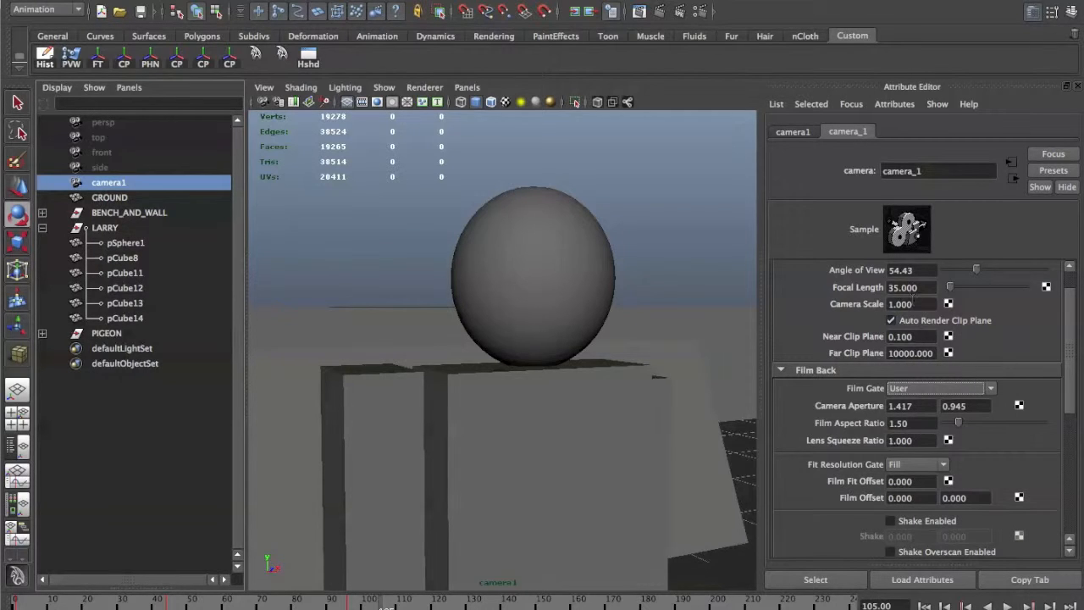
left_click(915, 304)
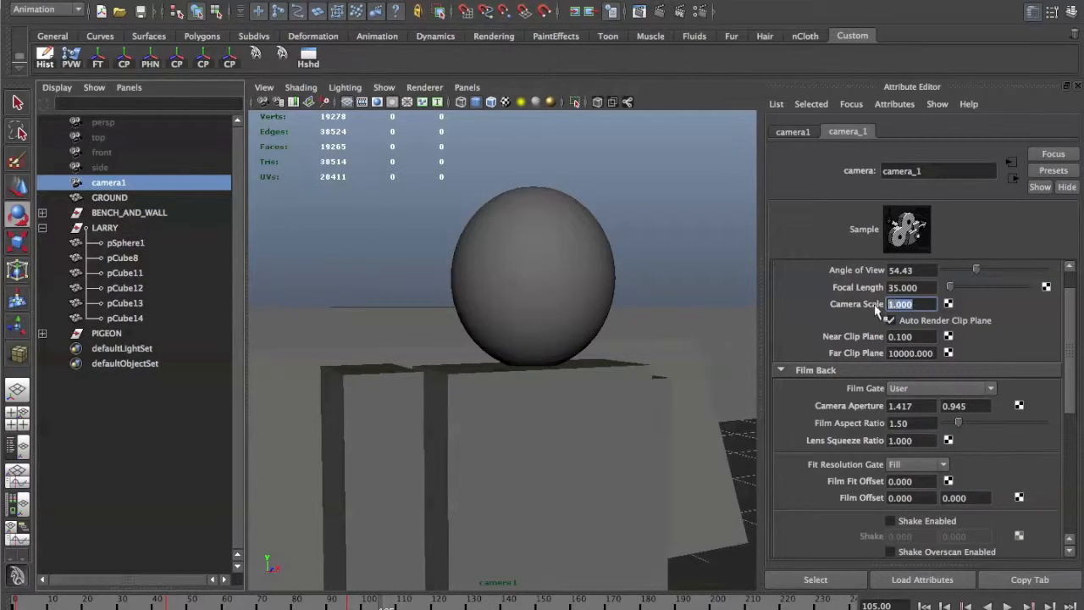
left_click(911, 287)
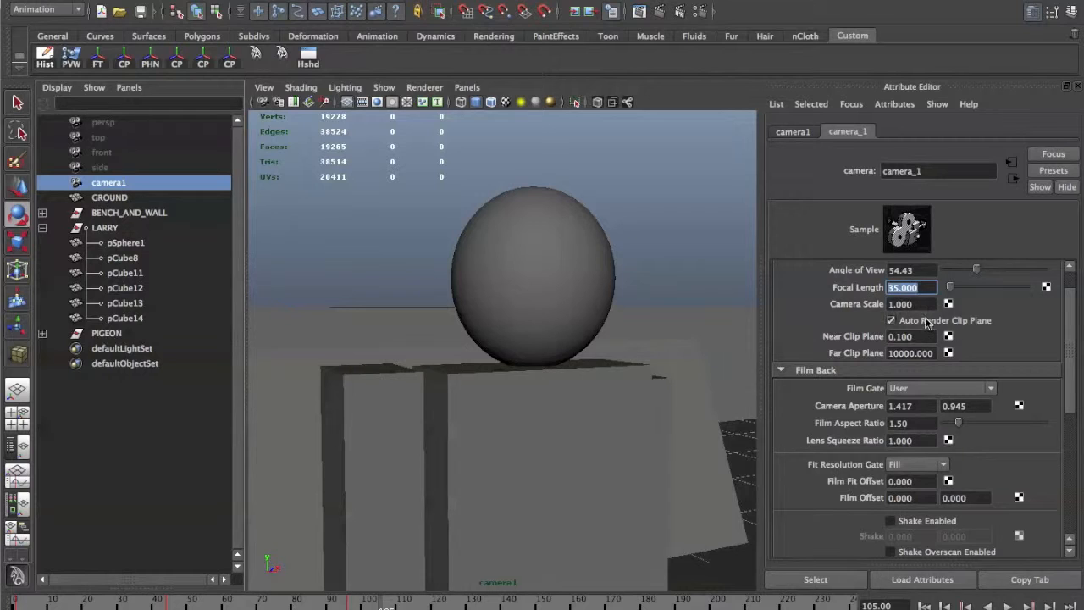
left_click_drag(1072, 313, 1075, 347)
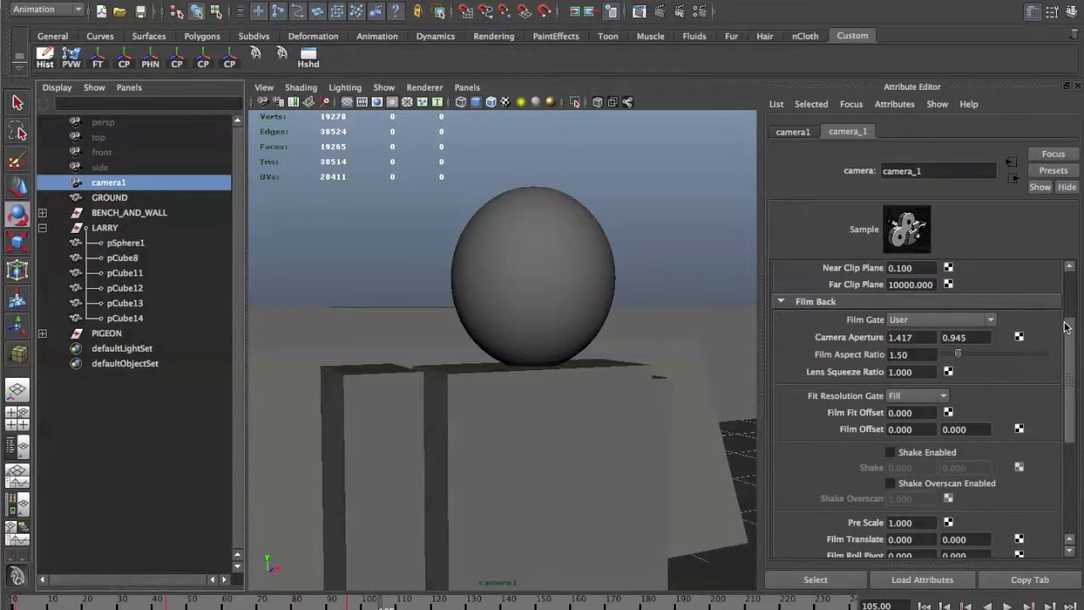
Look through the Film Gate presets and the remaining Film Back attributes of the camera.
left_click(966, 322)
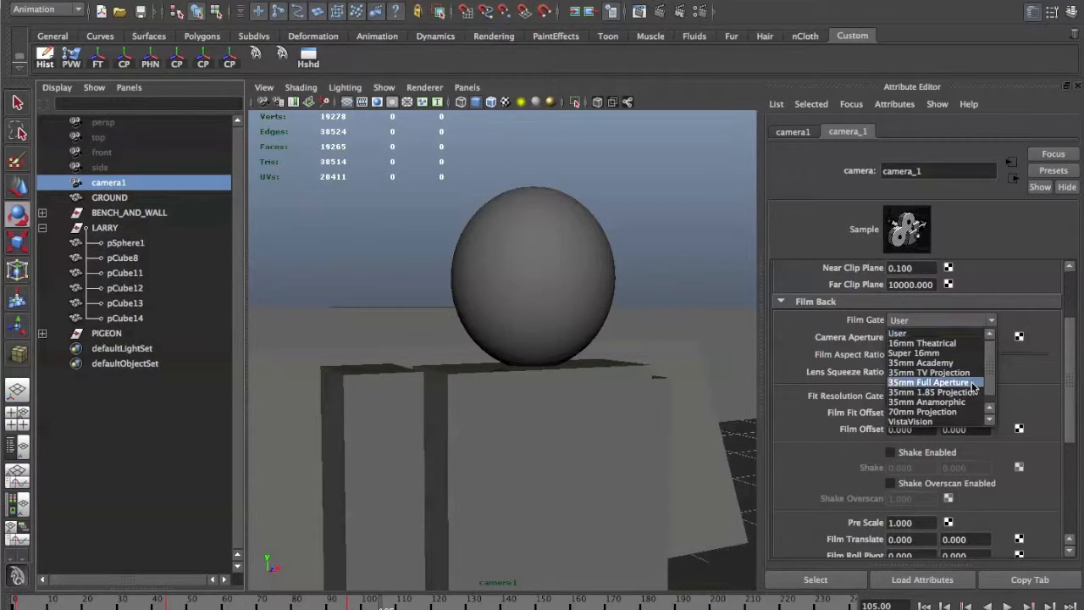
scroll(965, 382, "down", 1)
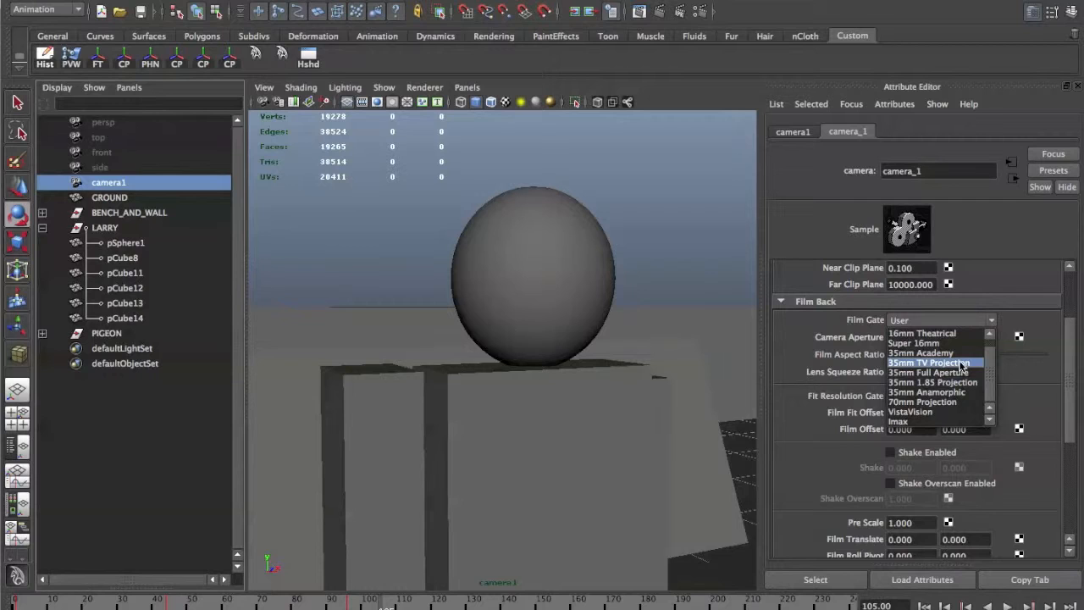
scroll(963, 364, "up", 1)
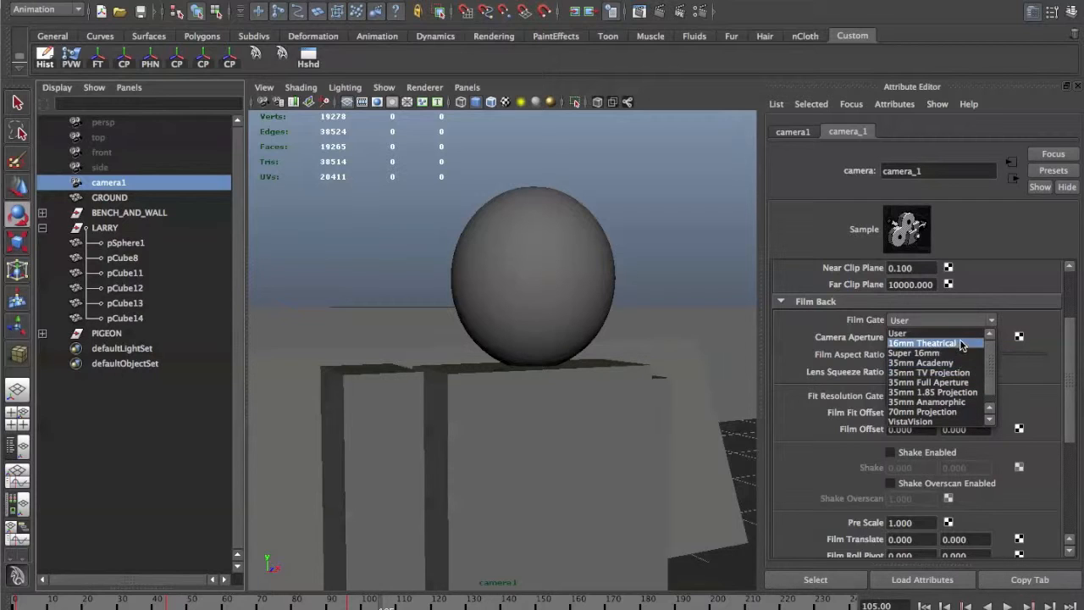
left_click(1028, 329)
scroll(1030, 336, "down", 2)
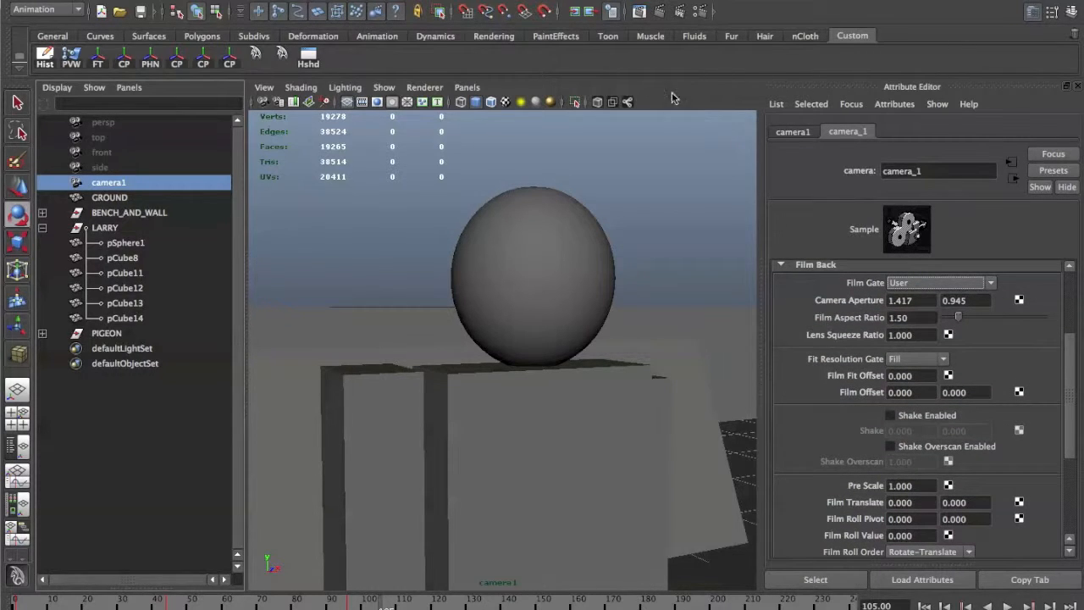
Set the image size preset to HD 720 in the render settings and close them.
left_click(700, 14)
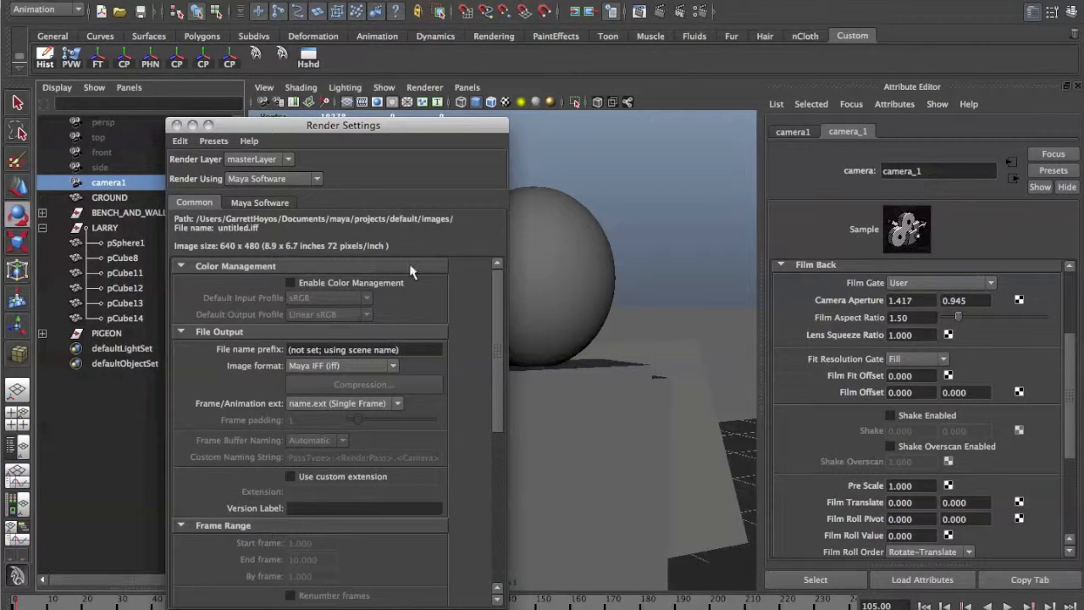
left_click(288, 205)
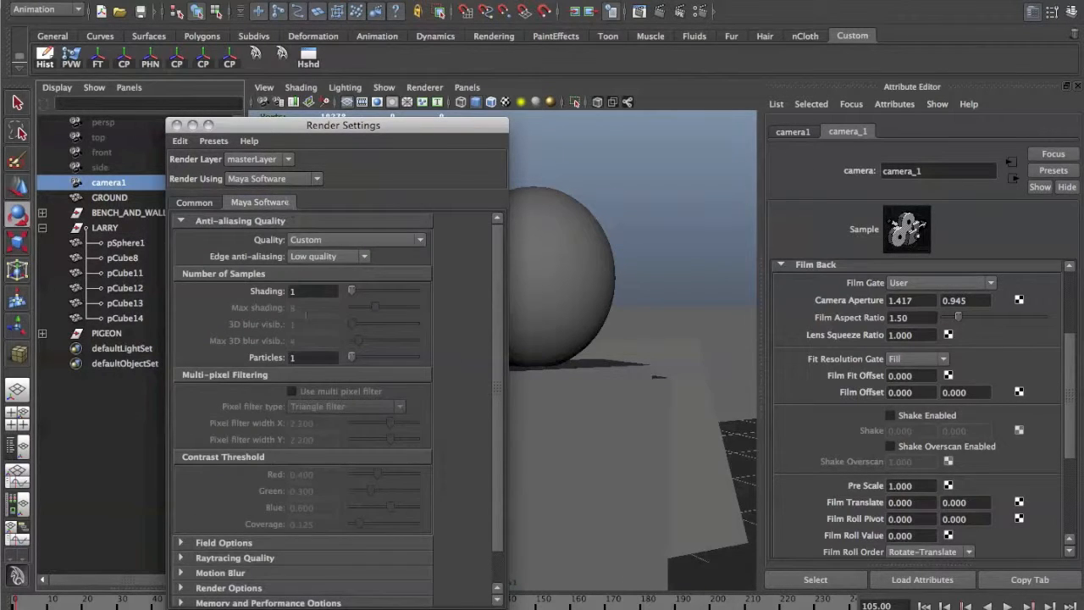
scroll(327, 378, "down", 1)
left_click(194, 203)
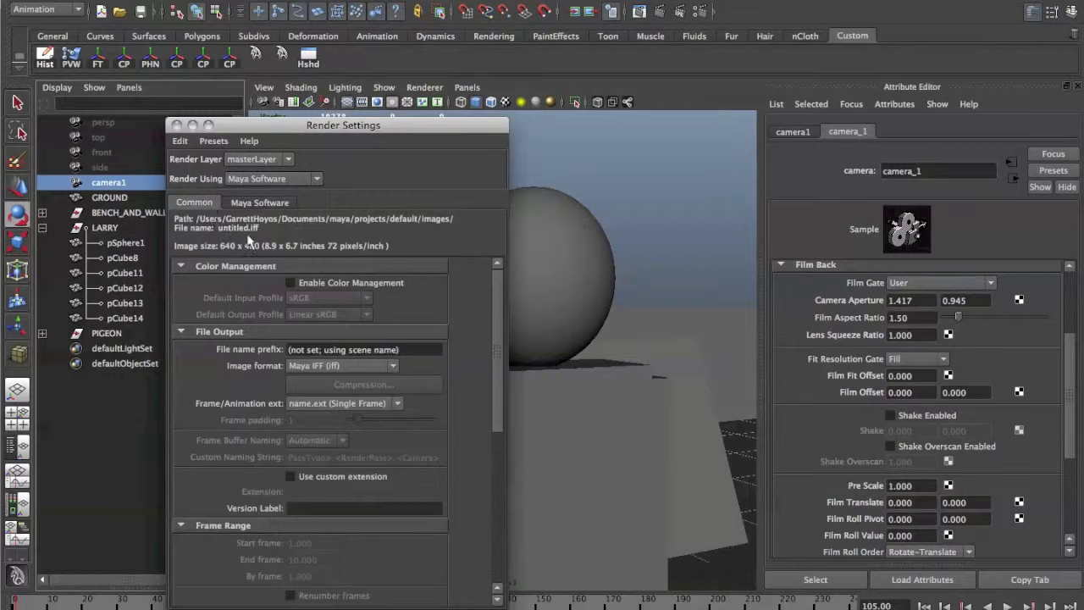
scroll(338, 450, "down", 5)
scroll(338, 450, "down", 1)
left_click(325, 408)
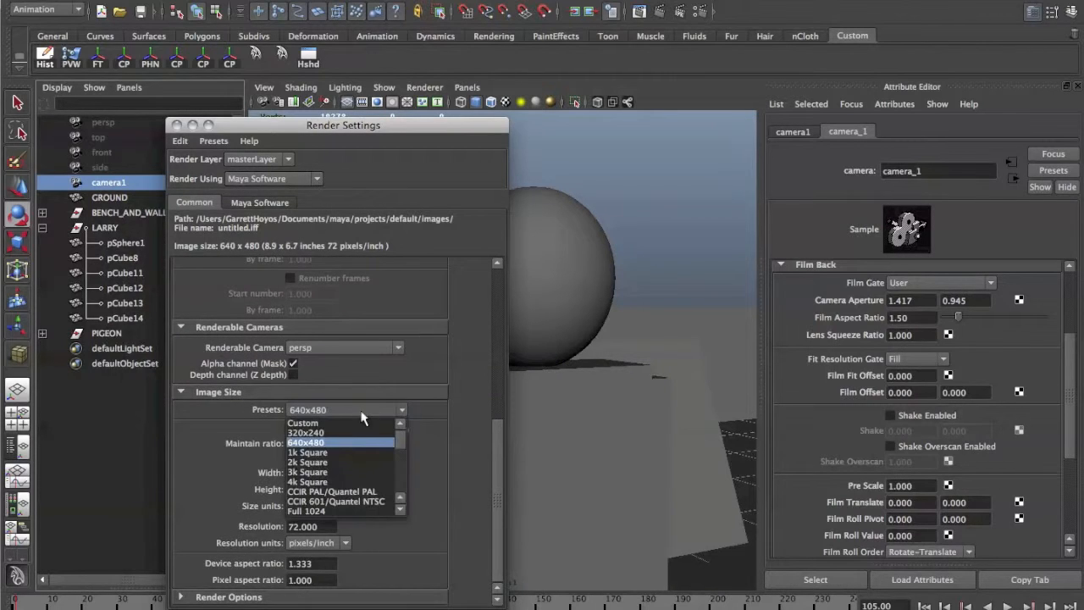
scroll(370, 479, "down", 4)
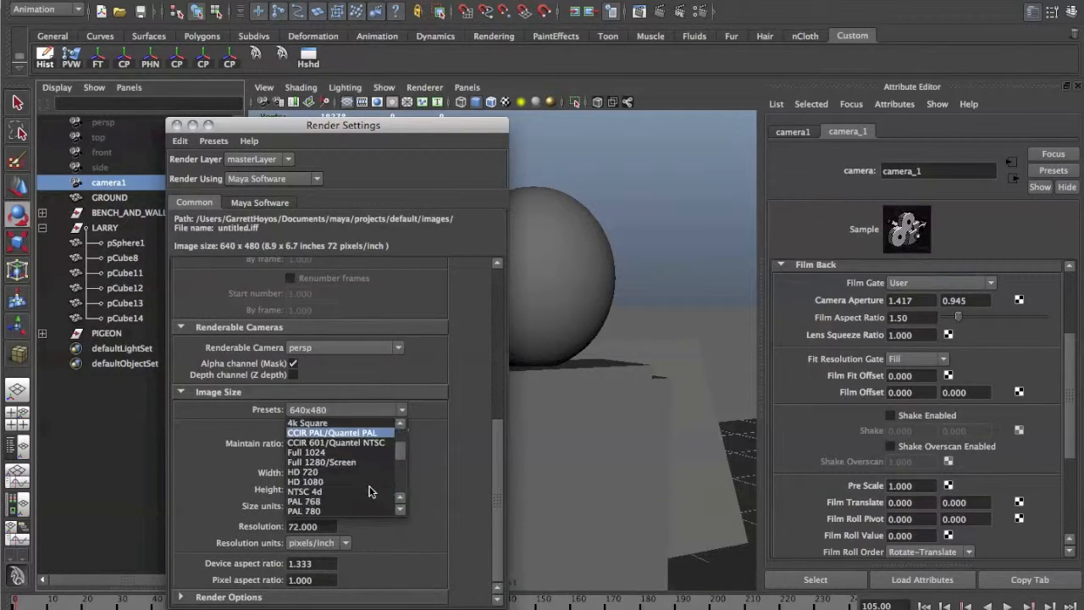
scroll(364, 484, "up", 2)
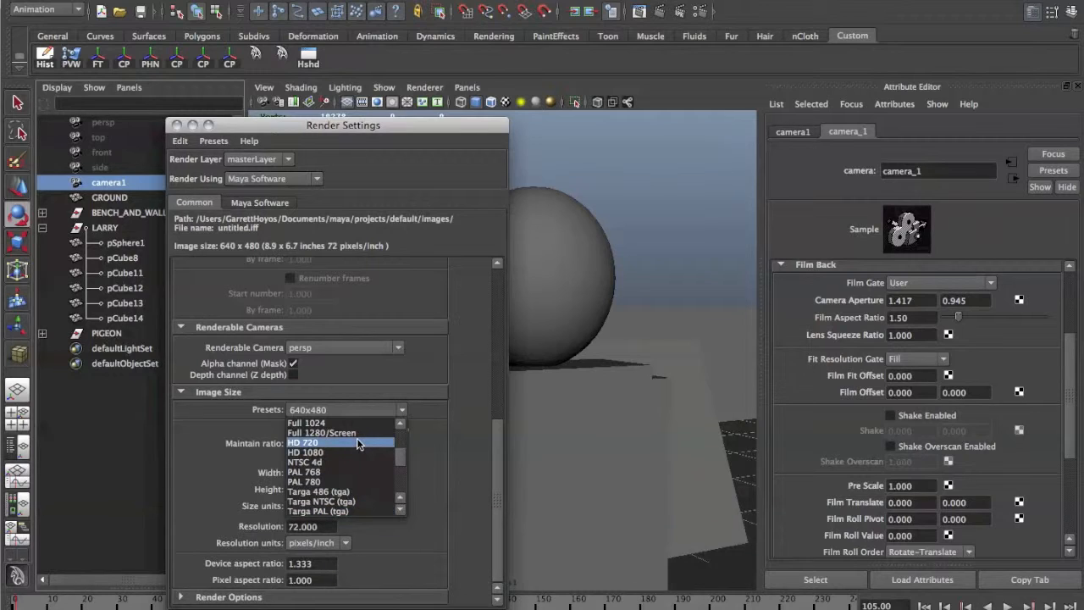
left_click(357, 443)
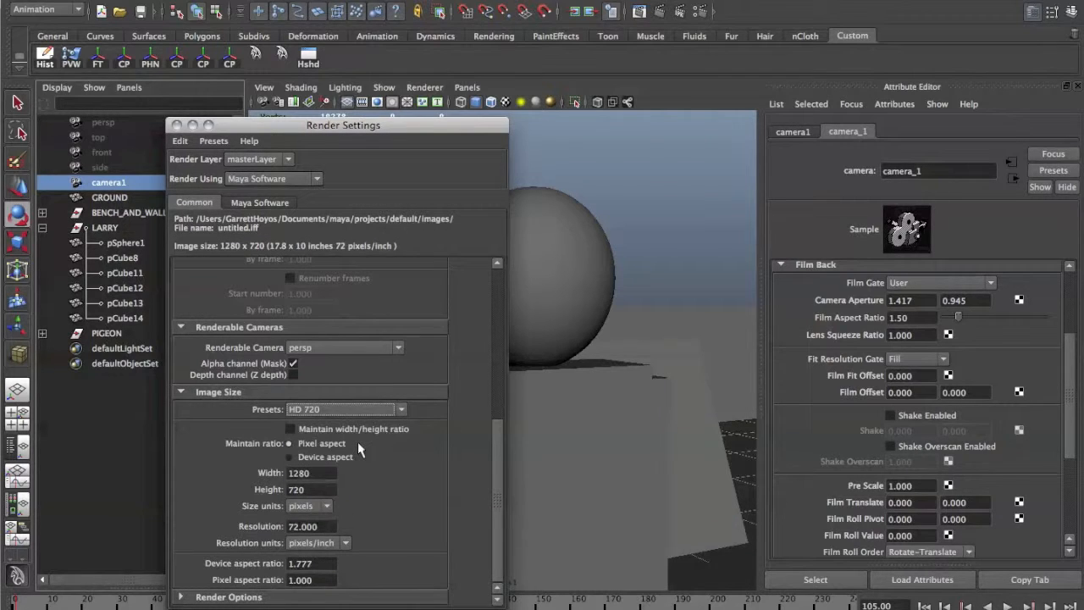
left_click(177, 126)
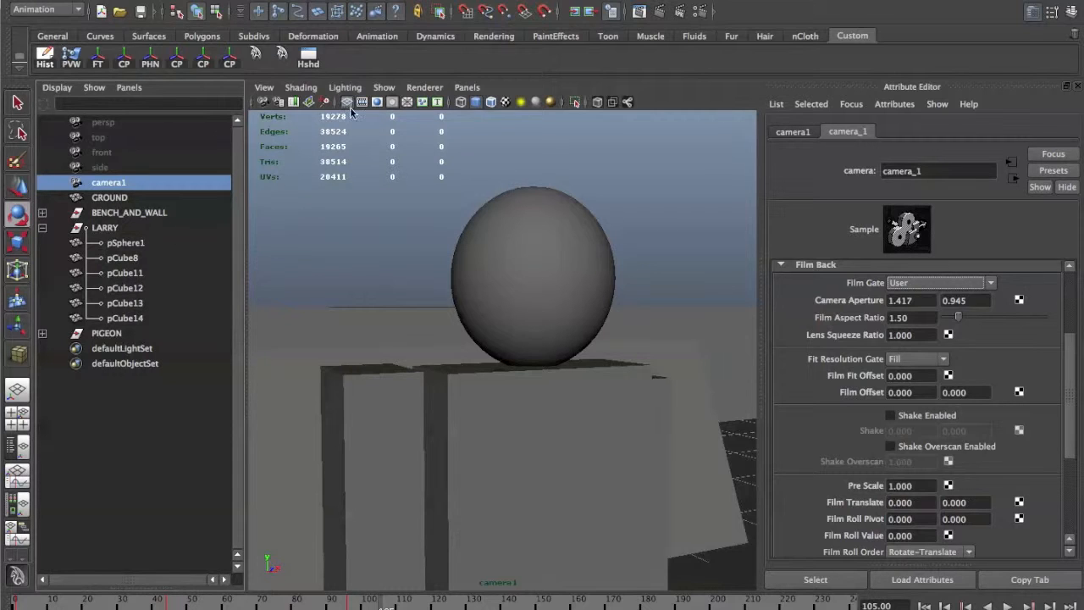
Display the resolution gate in the camera1 view and move the current time to frame 116.
left_click(377, 102)
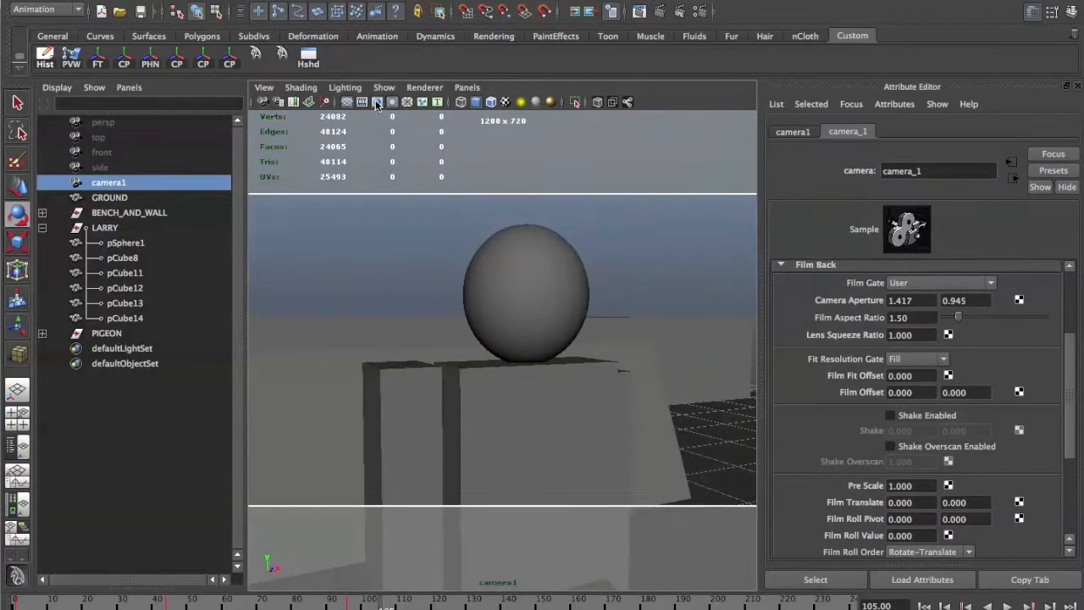
left_click_drag(365, 604, 426, 608)
Try a film aspect ratio of 2 on the camera, and set it back to 1.5.
key("Tab")
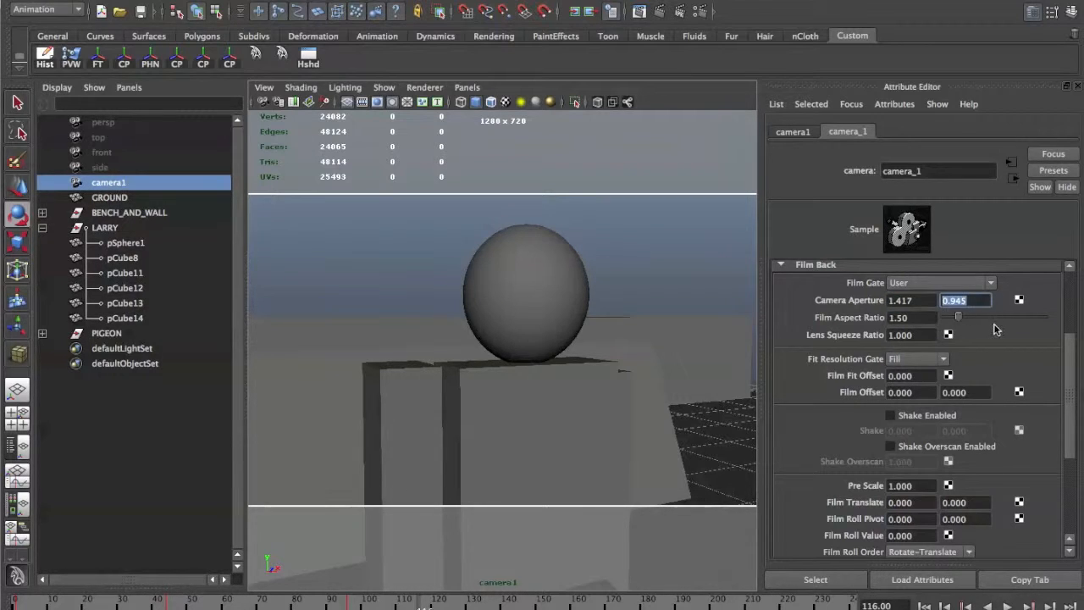
scroll(1008, 331, "down", 2)
left_click(926, 273)
left_click_drag(926, 273, 871, 276)
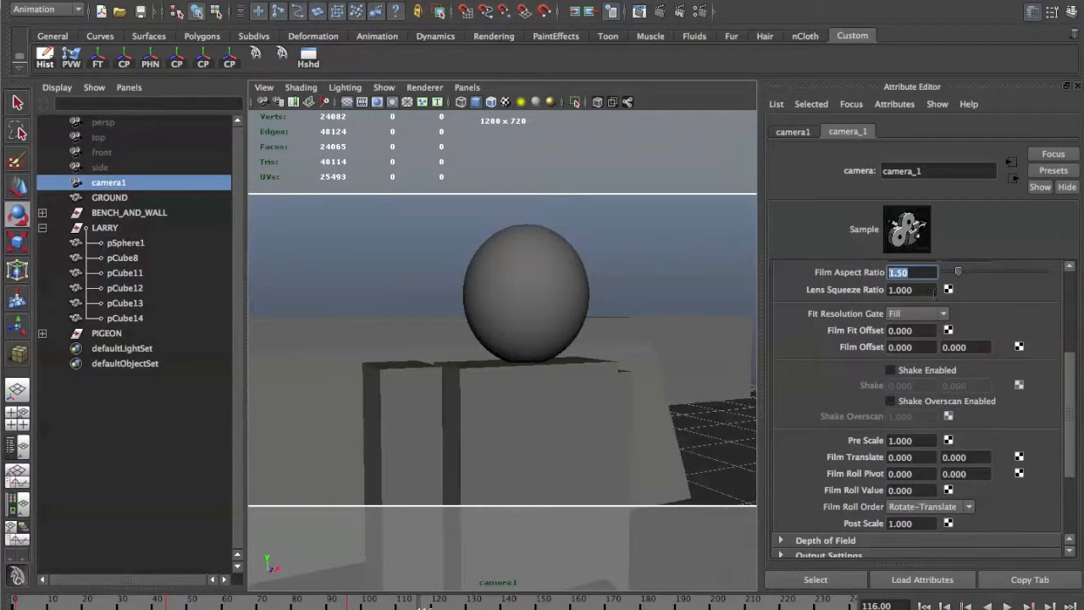
left_click_drag(957, 278, 834, 277)
type("1.50")
left_click_drag(923, 271, 878, 269)
type("2")
key("Return")
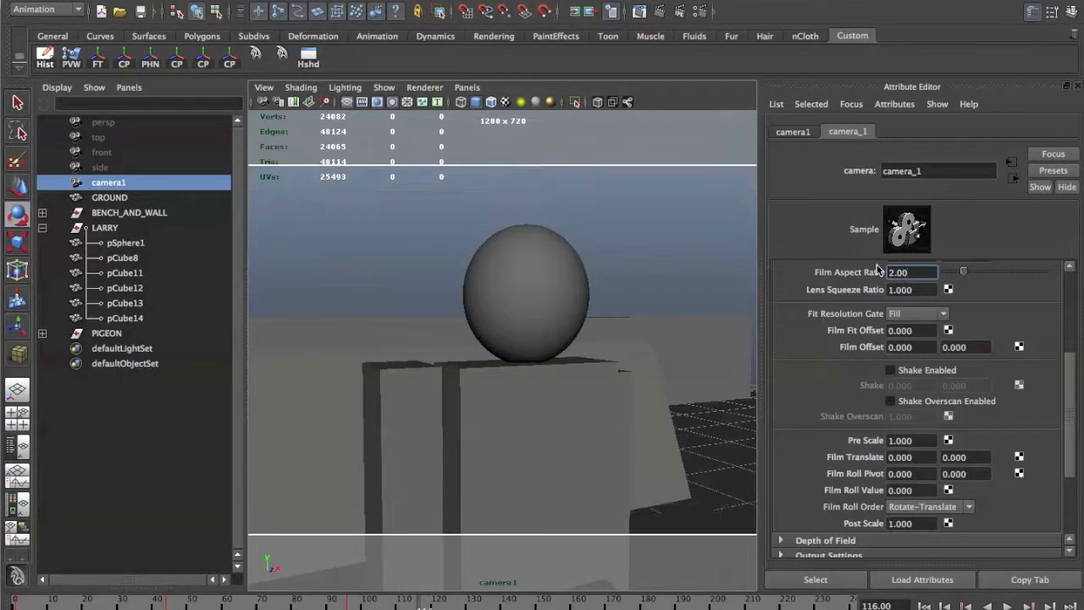
left_click_drag(921, 273, 868, 273)
type("1.5")
key("Return")
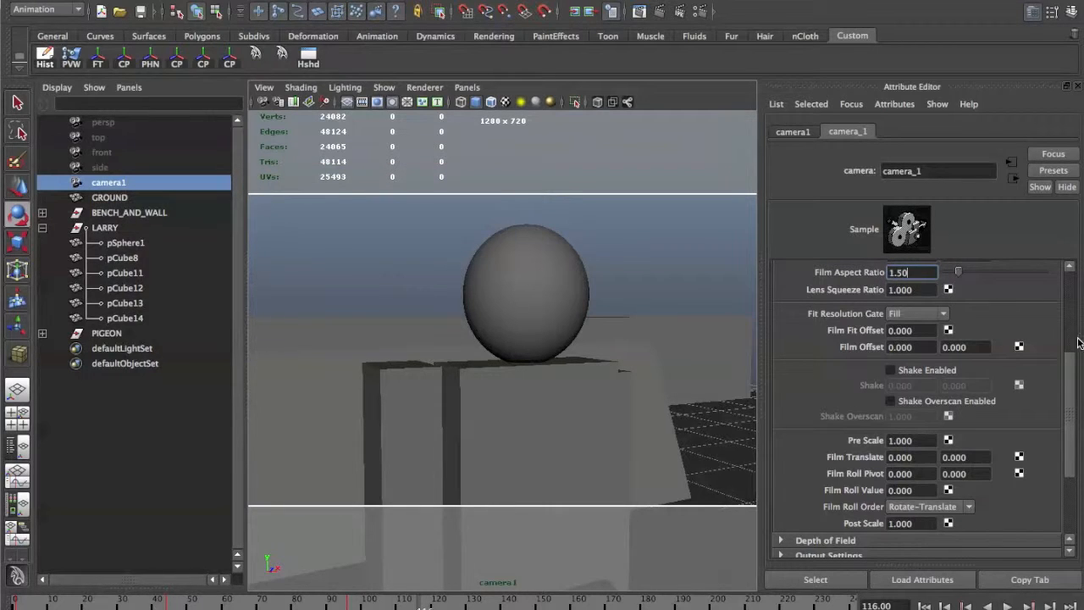
Examine the camera's Depth of Field, Output Settings, Environment and Special Effects attributes.
left_click_drag(1073, 363, 1074, 459)
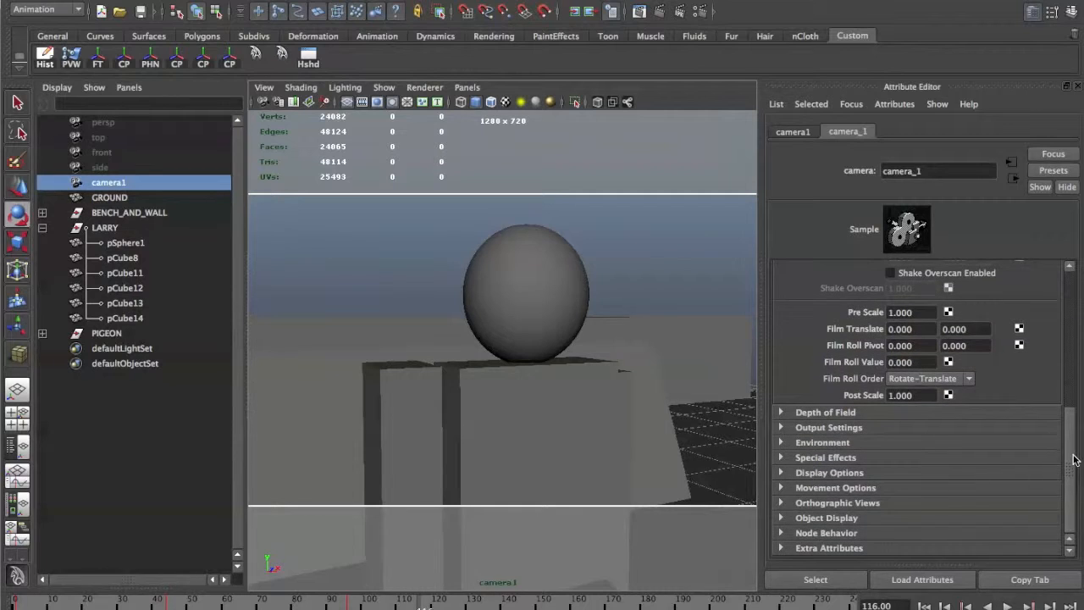
left_click(998, 415)
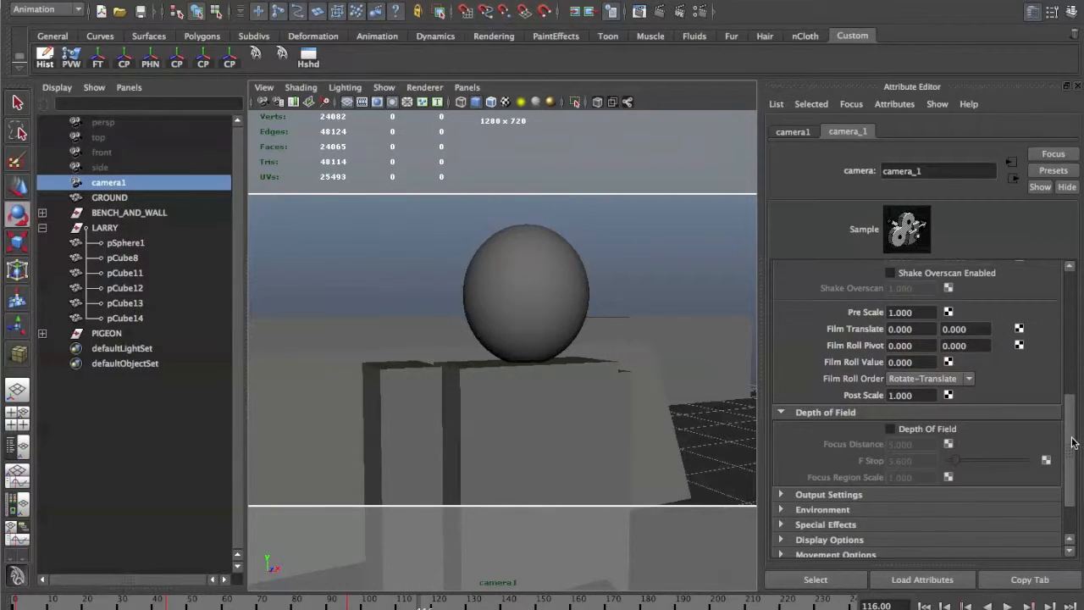
left_click_drag(1074, 442, 1072, 501)
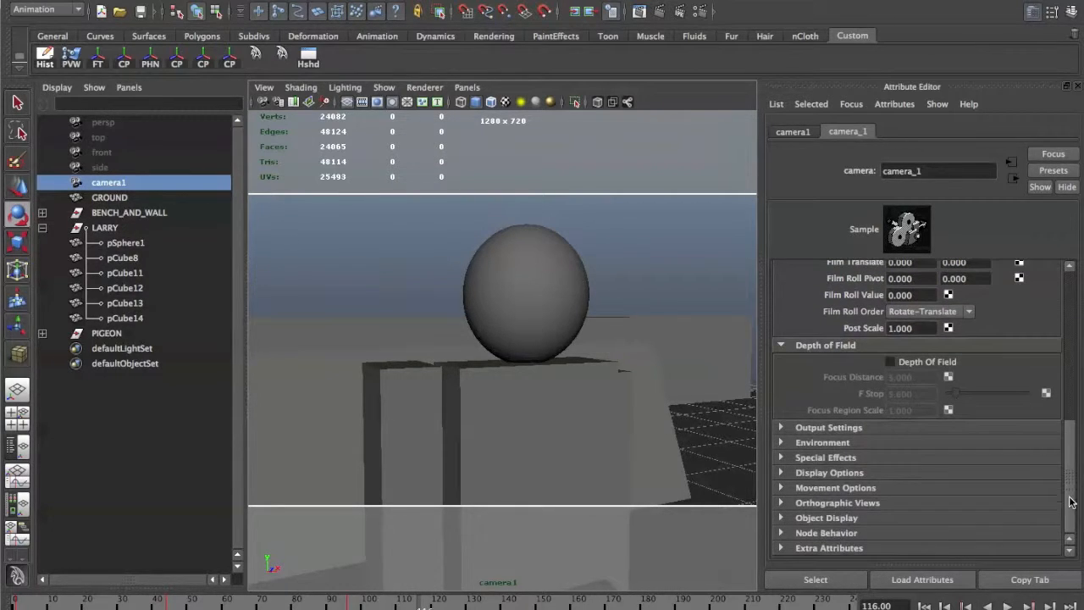
left_click(876, 428)
scroll(956, 438, "down", 3)
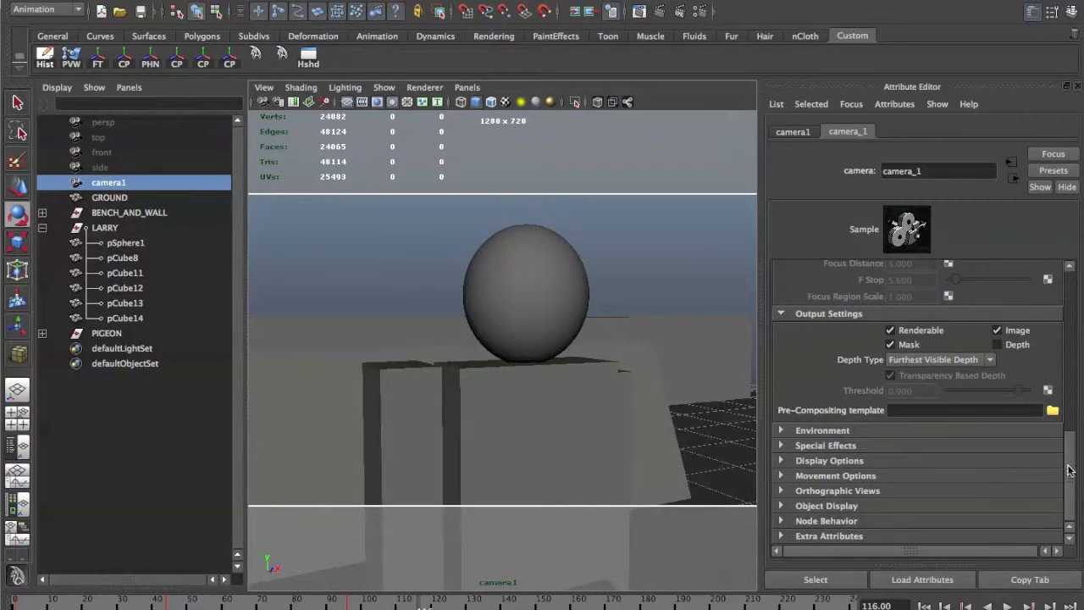
left_click(932, 429)
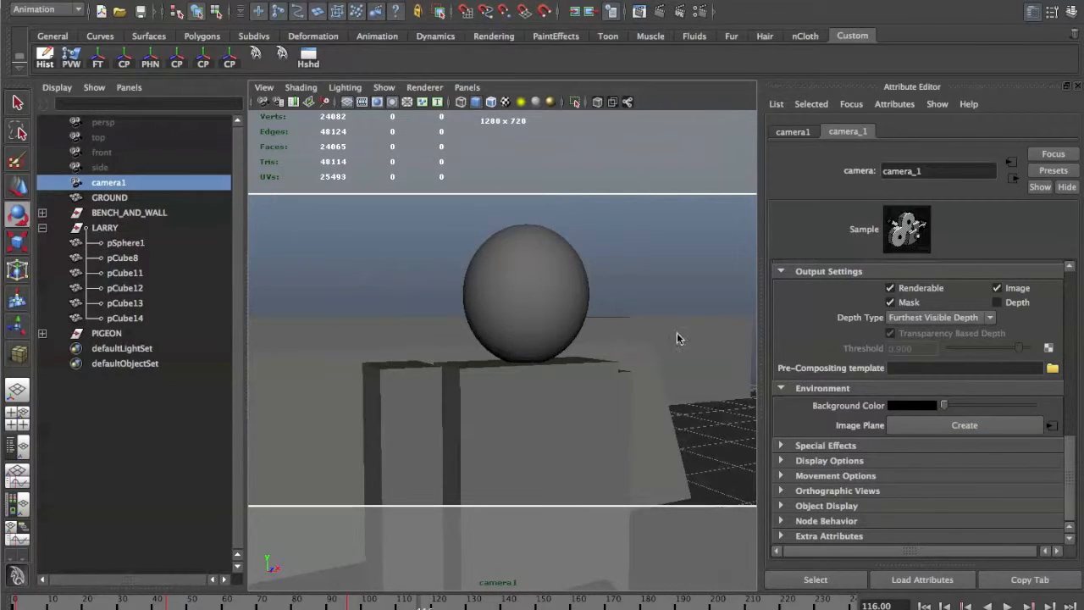
left_click(863, 444)
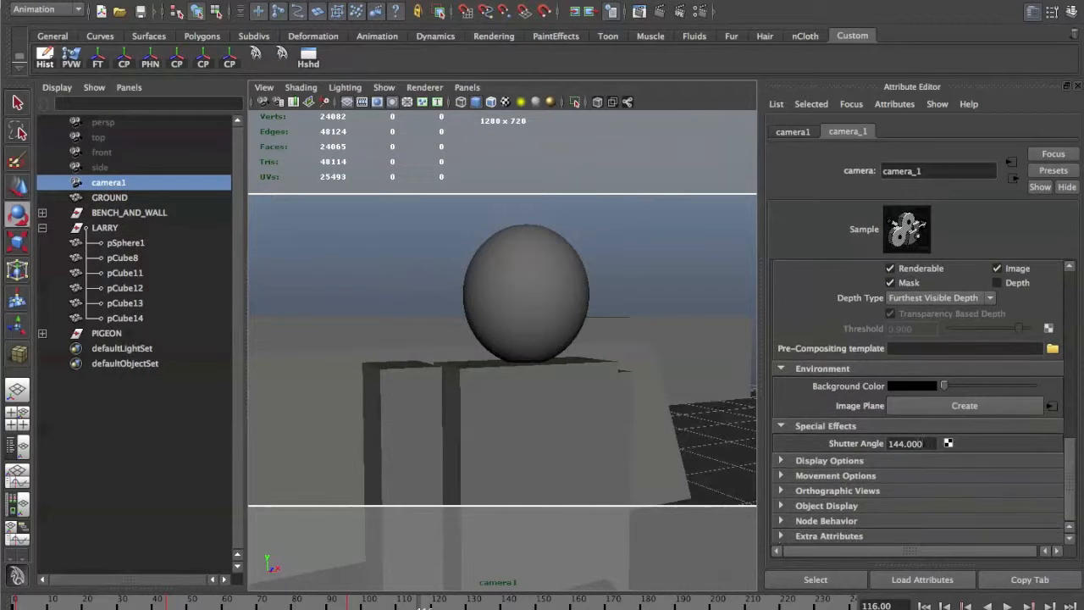
Try displaying the film gate through the camera's Display Options, and turn it off again.
left_click(892, 461)
scroll(898, 407, "down", 5)
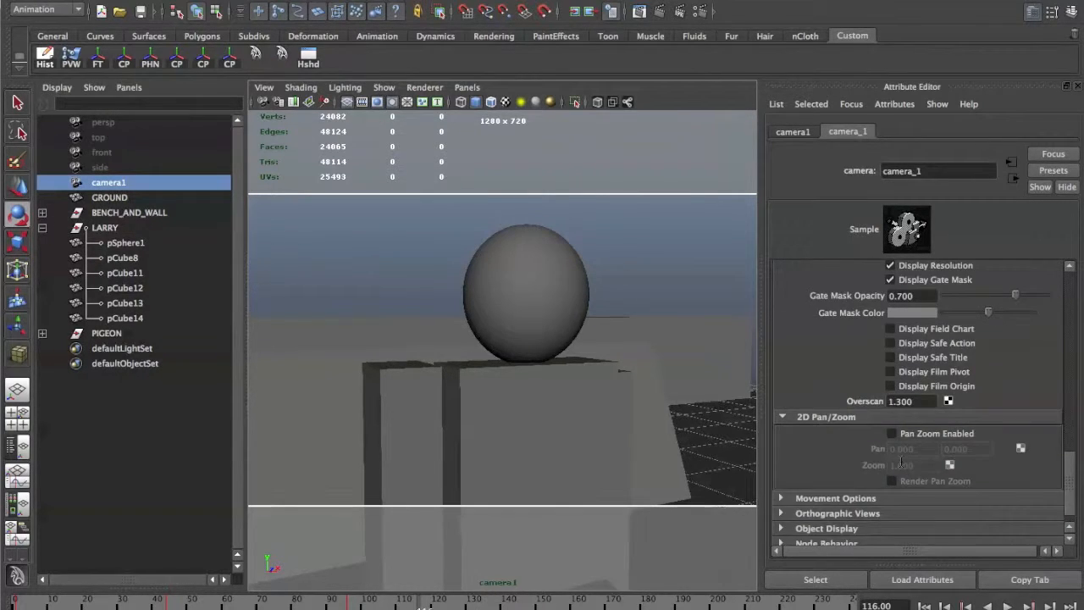
left_click(952, 294)
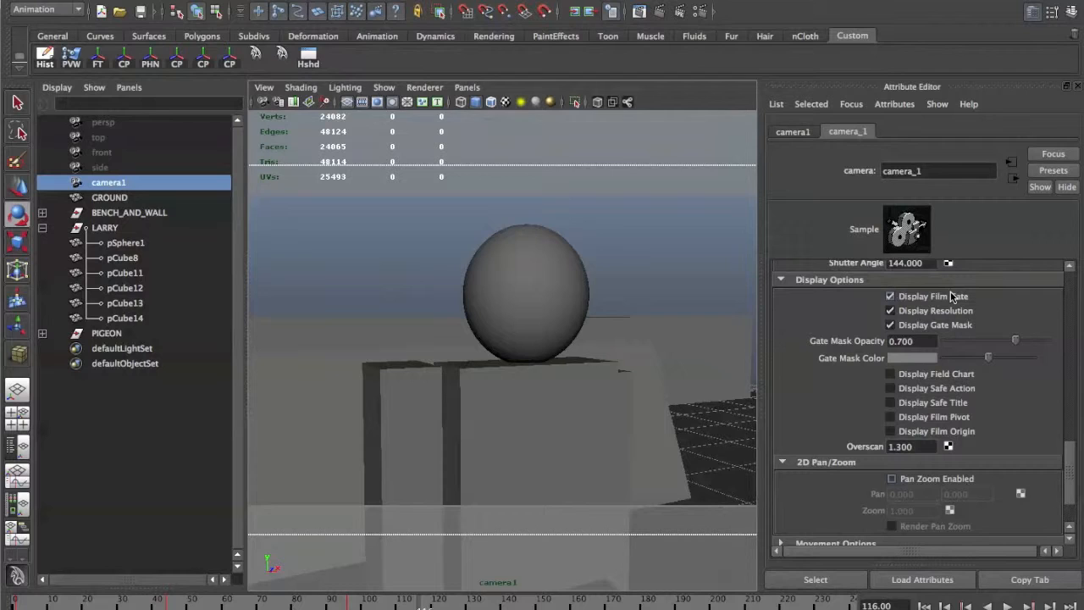
left_click(947, 296)
scroll(936, 305, "down", 3)
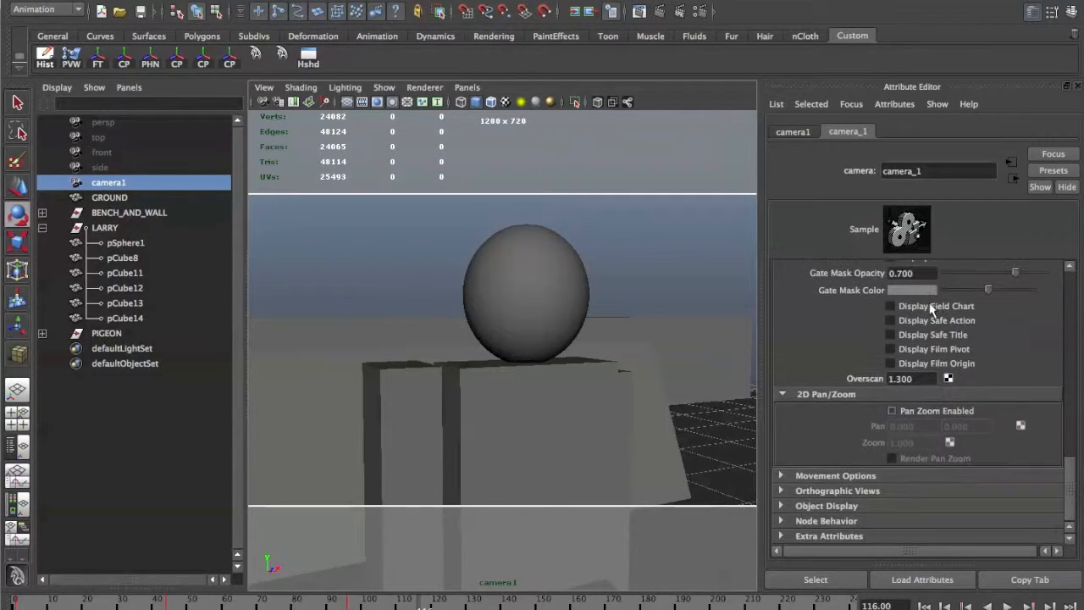
Examine the camera's Movement Options, Orthographic Views, Object Display, Bounding Box Information and Drawing Overrides attributes.
left_click(852, 476)
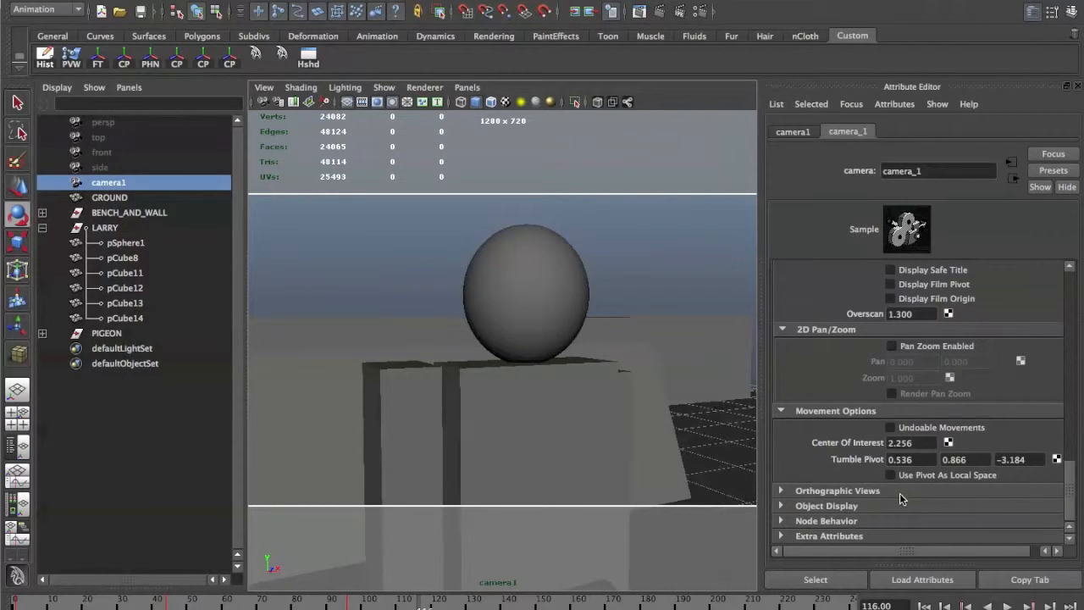
left_click(900, 493)
left_click(902, 506)
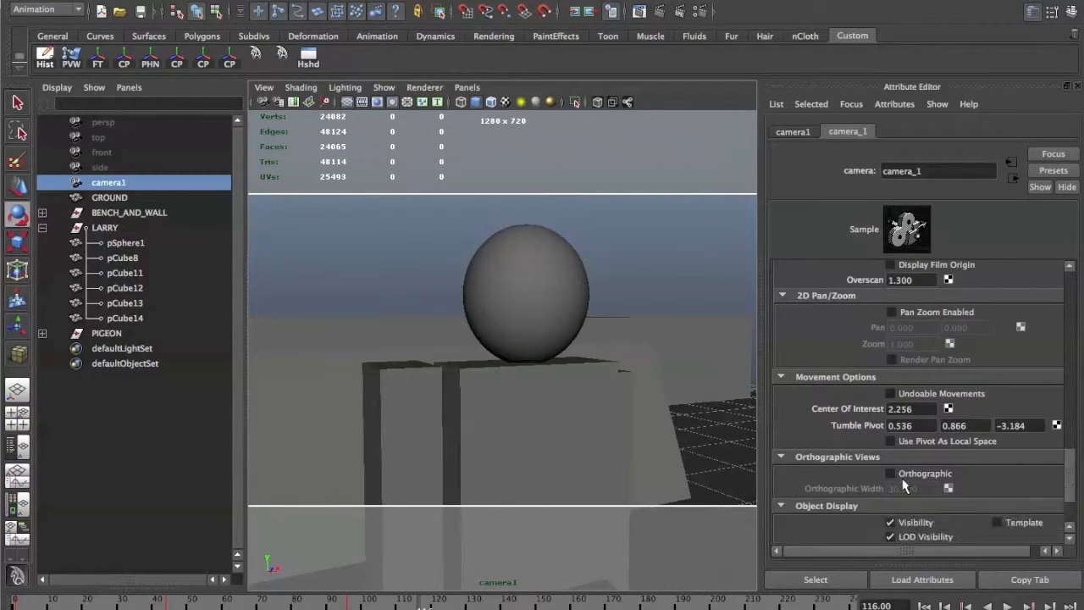
left_click(905, 475)
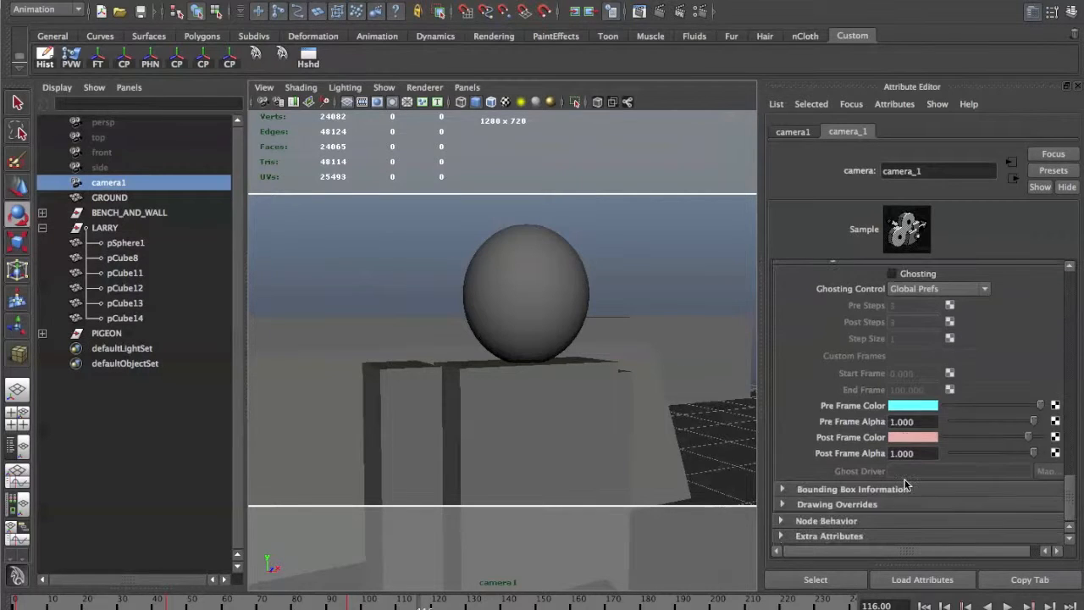
left_click(905, 489)
left_click(905, 507)
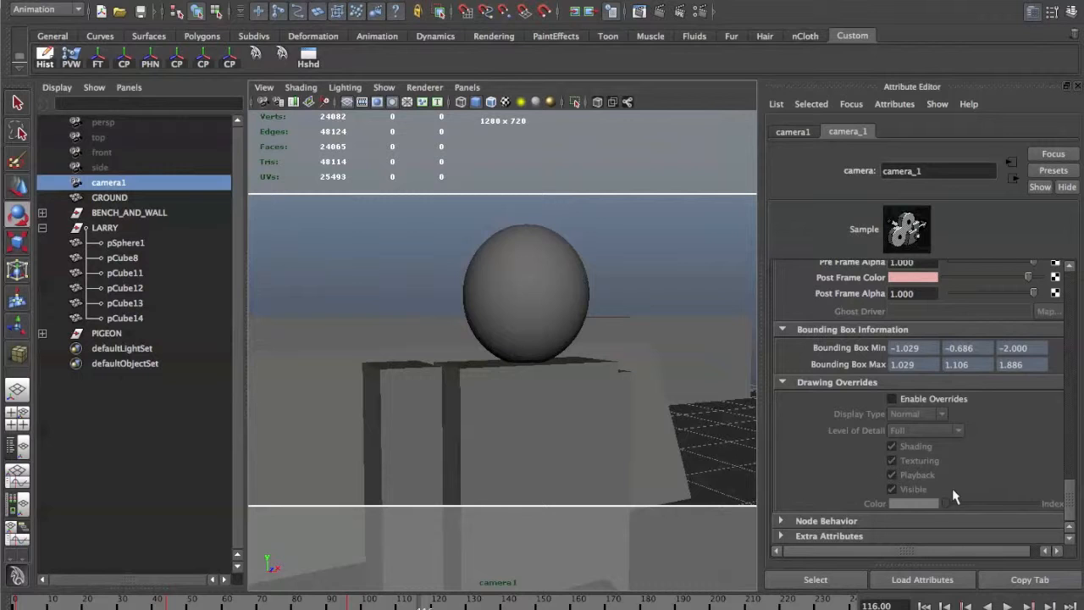
scroll(905, 500, "up", 5)
scroll(907, 481, "up", 10)
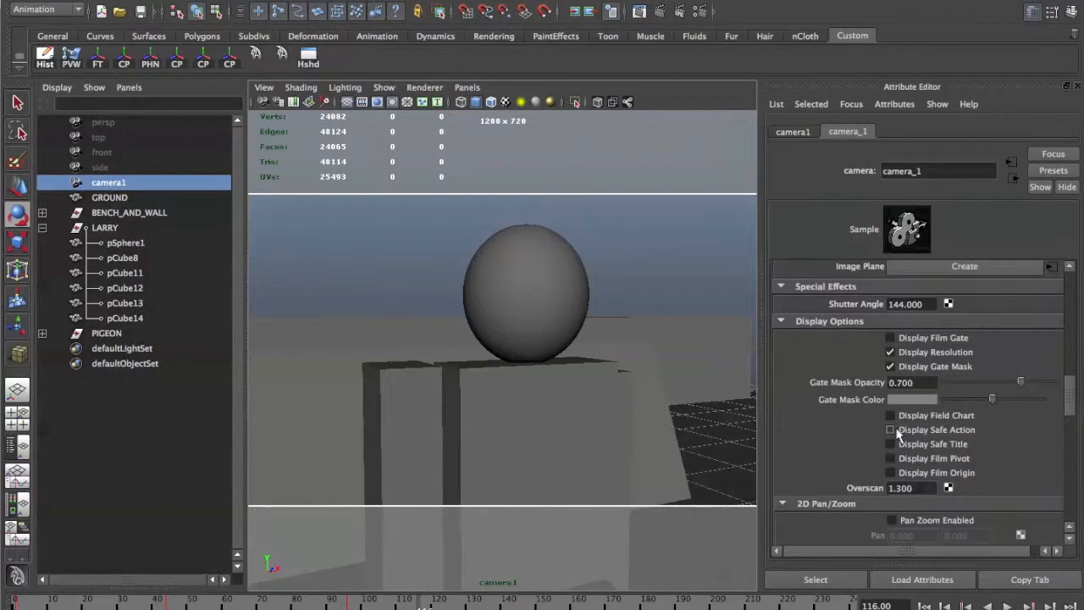
scroll(985, 372, "up", 6)
scroll(986, 375, "up", 8)
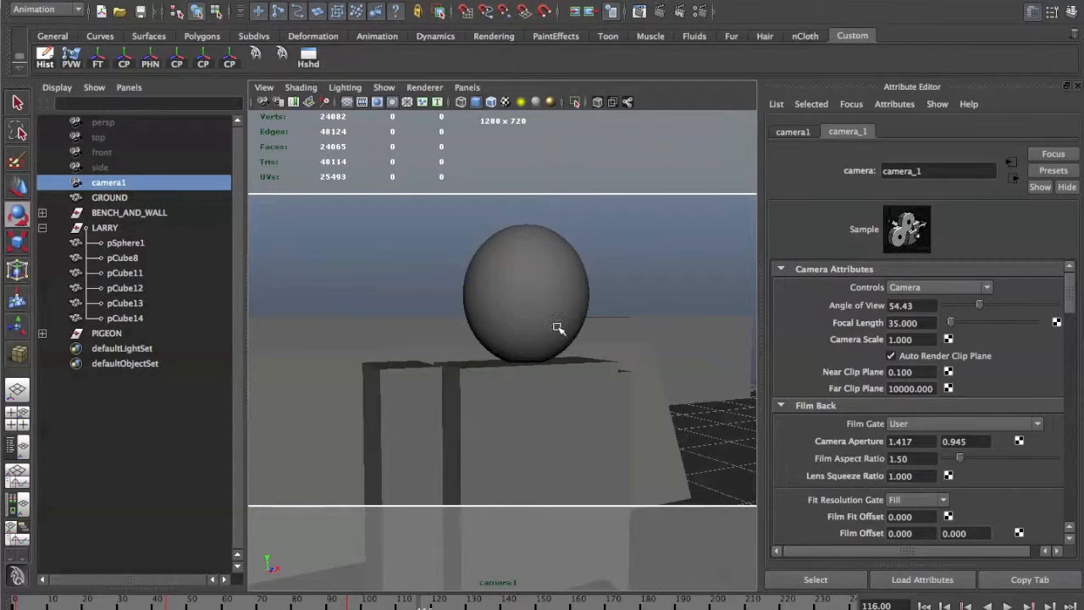
Preview the camera animation and retime camera1's last keyframe to about frame 237.
key("alt+v")
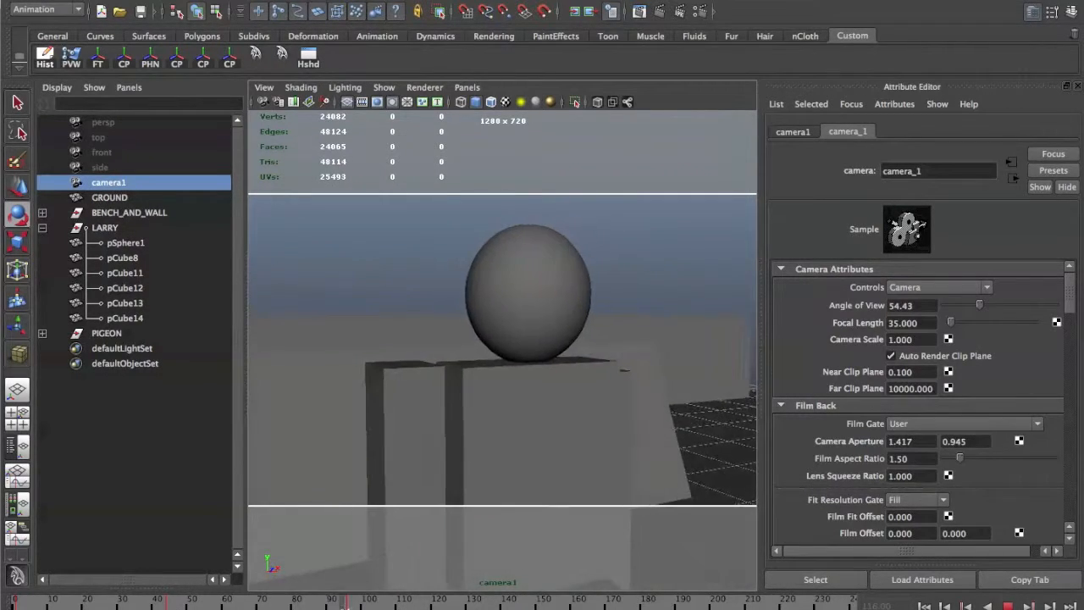
key("alt+v")
left_click_drag(377, 606, 283, 606, "shift")
left_click(367, 607)
key("alt+v")
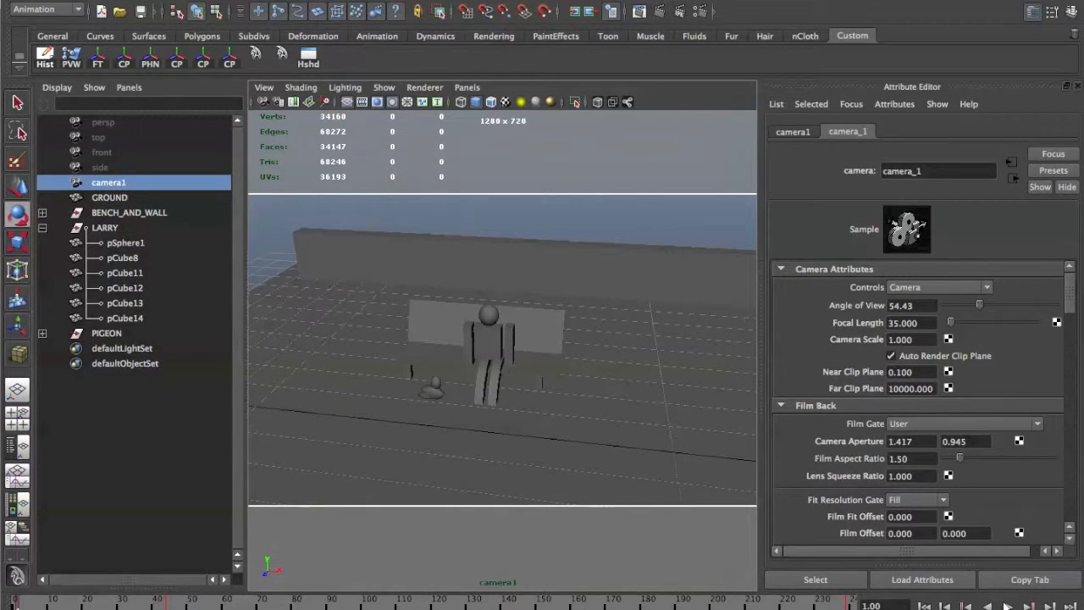
Play the retimed animation and create a playblast of the camera1 view.
right_click(1007, 607)
left_click(1008, 606)
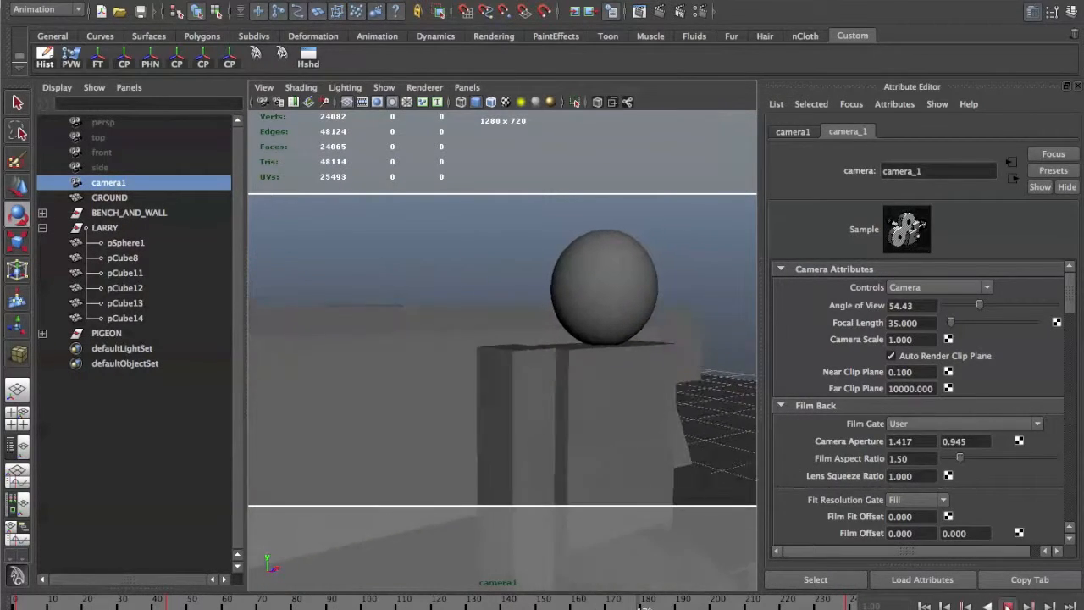
right_click(1006, 606)
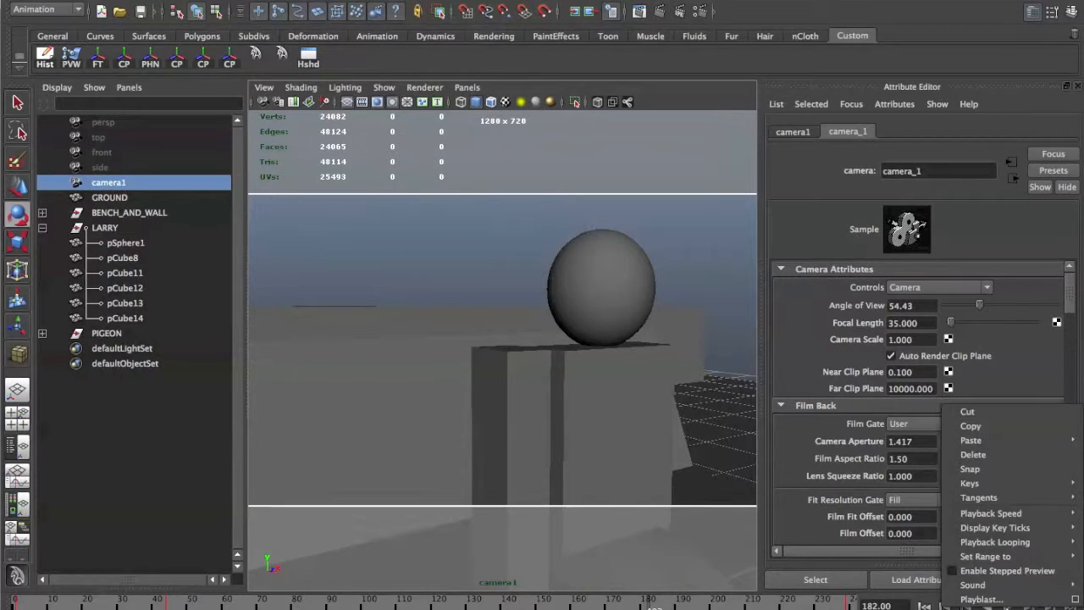
left_click(1006, 600)
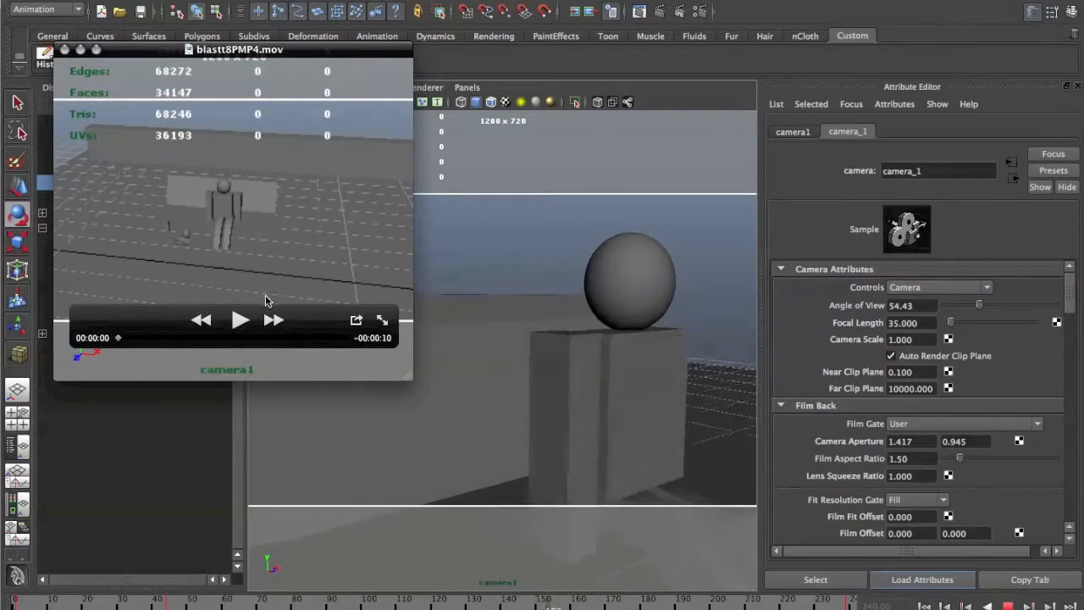
Stop the timeline playback, watch the playblast movie and close it.
left_click(1009, 607)
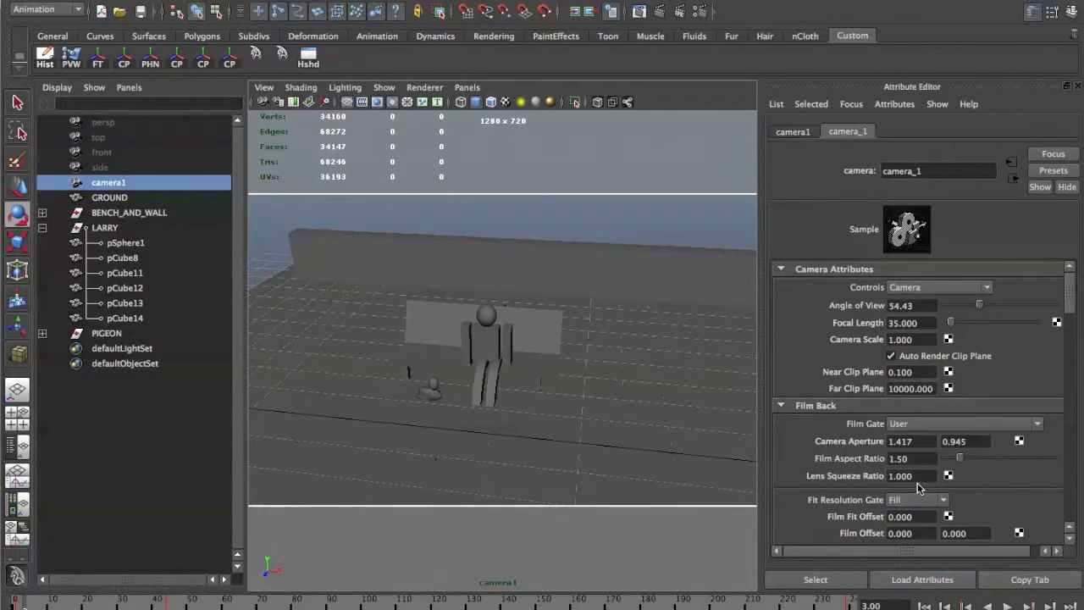
key("F9")
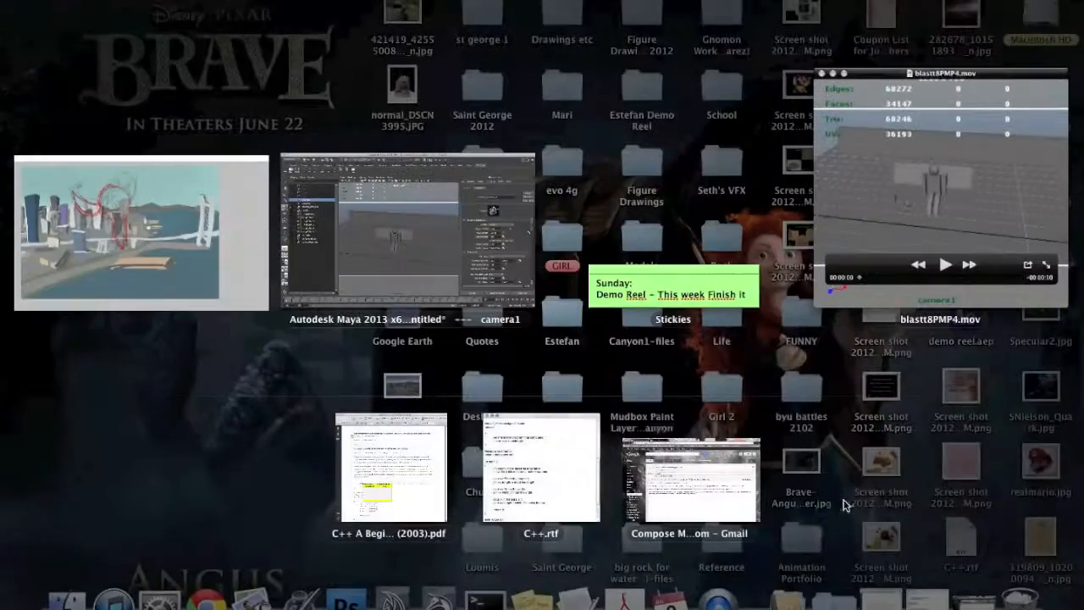
left_click(953, 174)
left_click(239, 320)
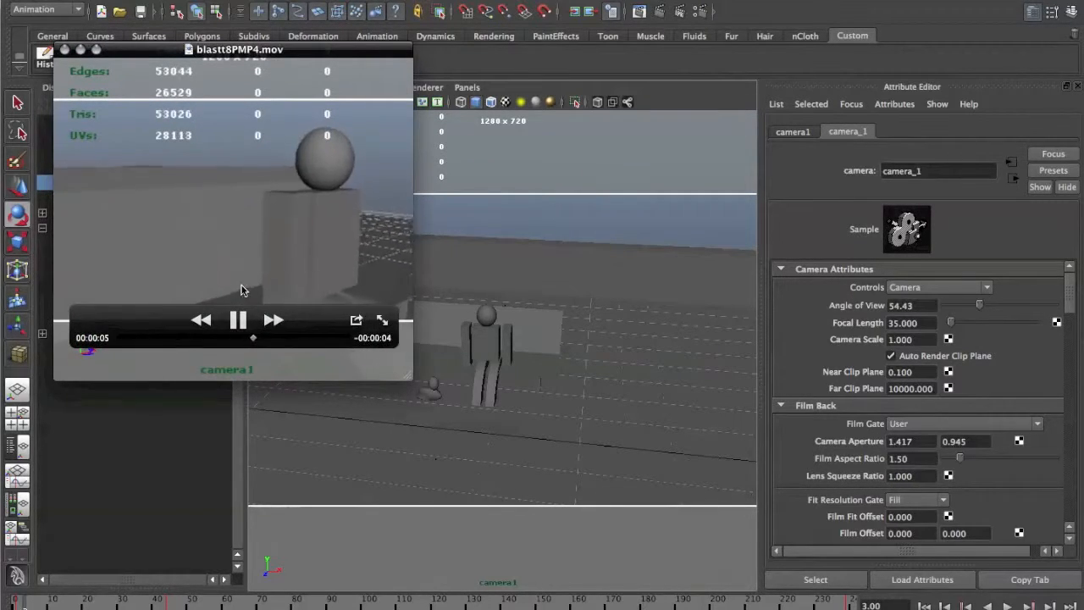
left_click(240, 324)
left_click(64, 50)
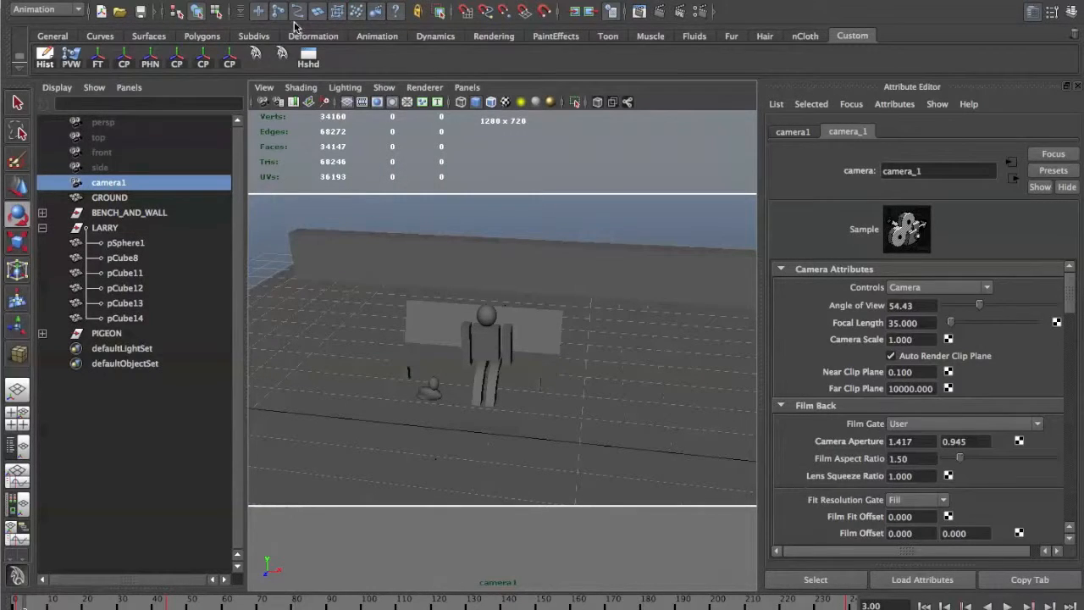
Deselect camera1 and show all open windows to switch to the cityscape painting.
left_click(521, 121)
key("F3")
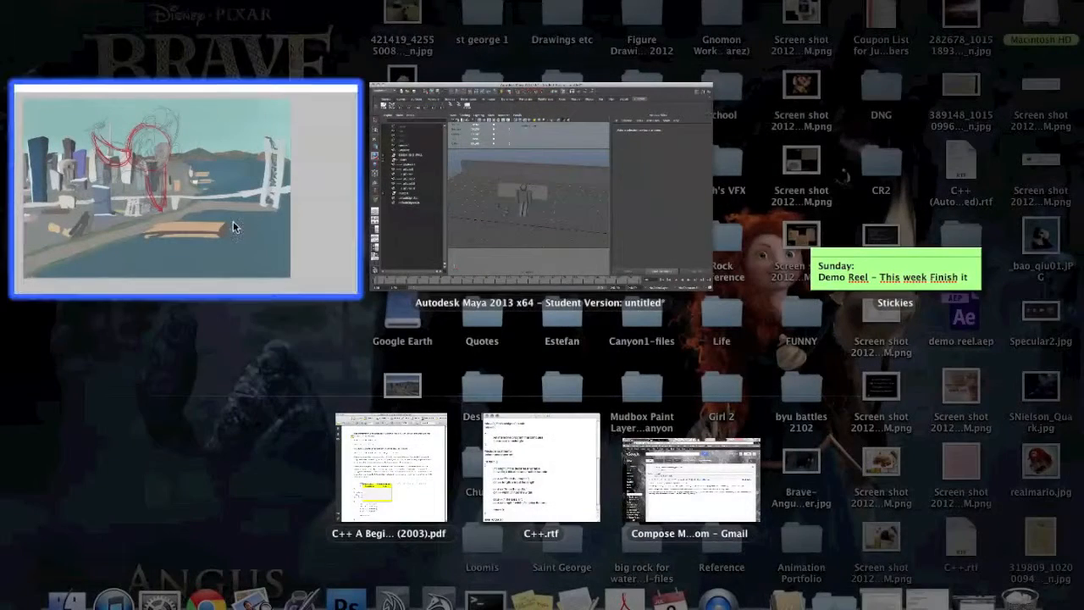